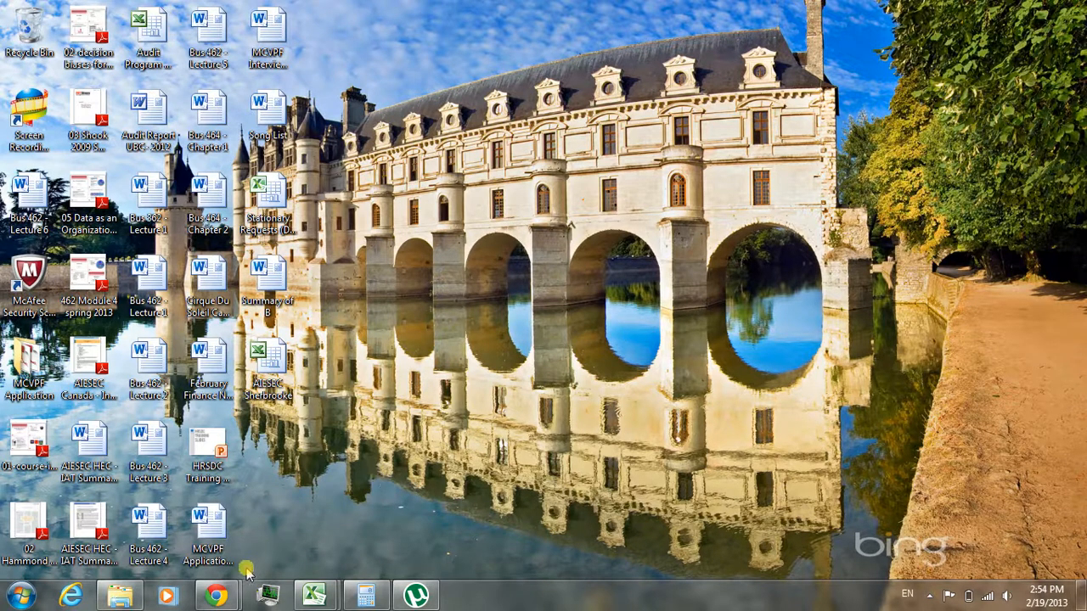
- Search Google in Chrome for "canada summer jobs" and open the Canada Summer Jobs 2013 page from Service Canada
mouse_move(218, 597)
click(162, 517)
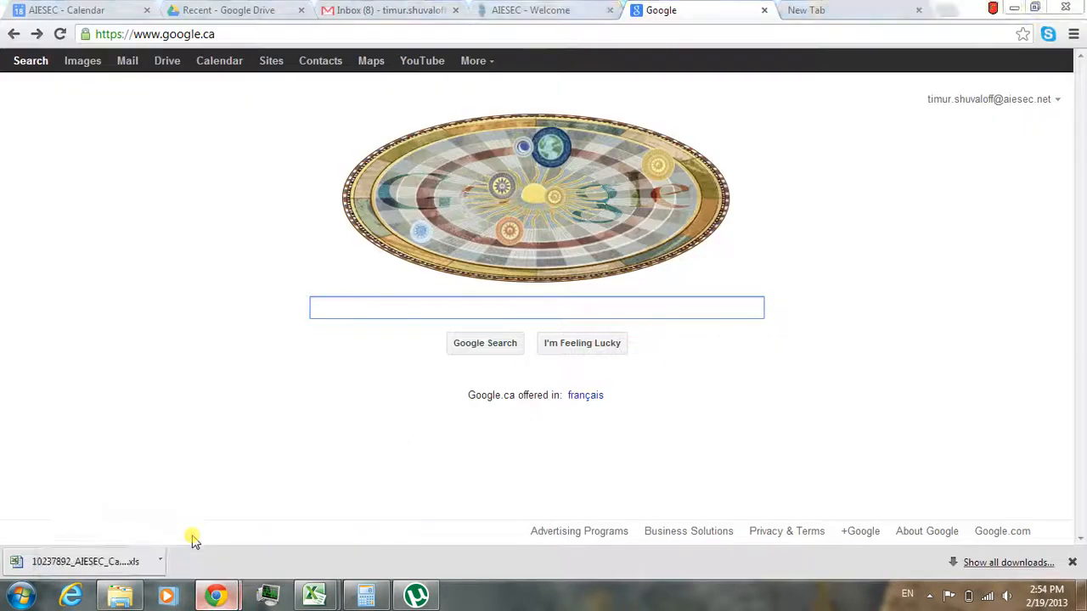
text(cana)
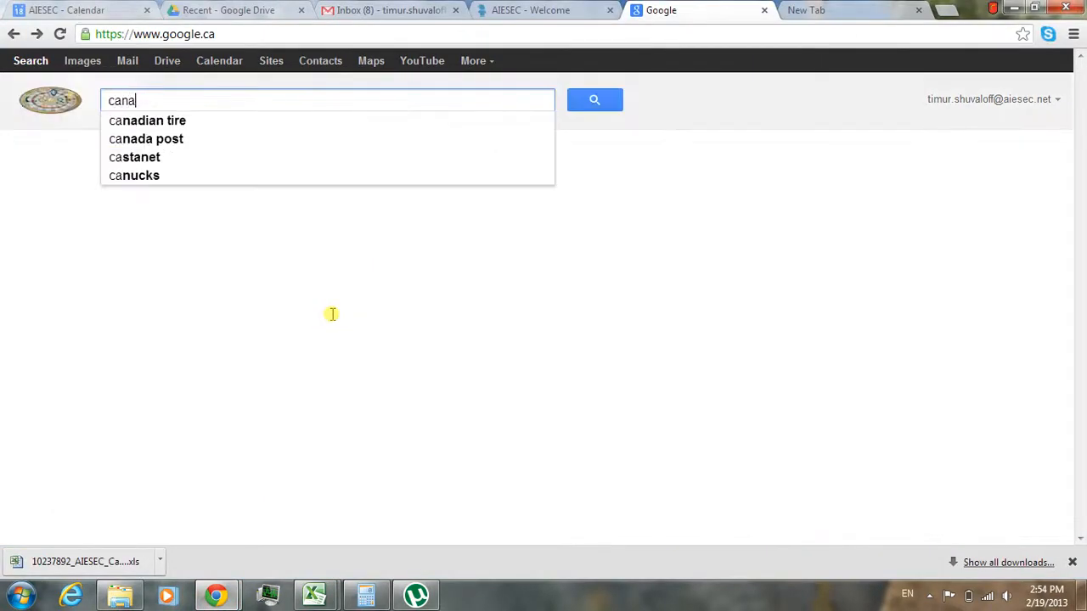
text(da summer jobs)
key(Return)
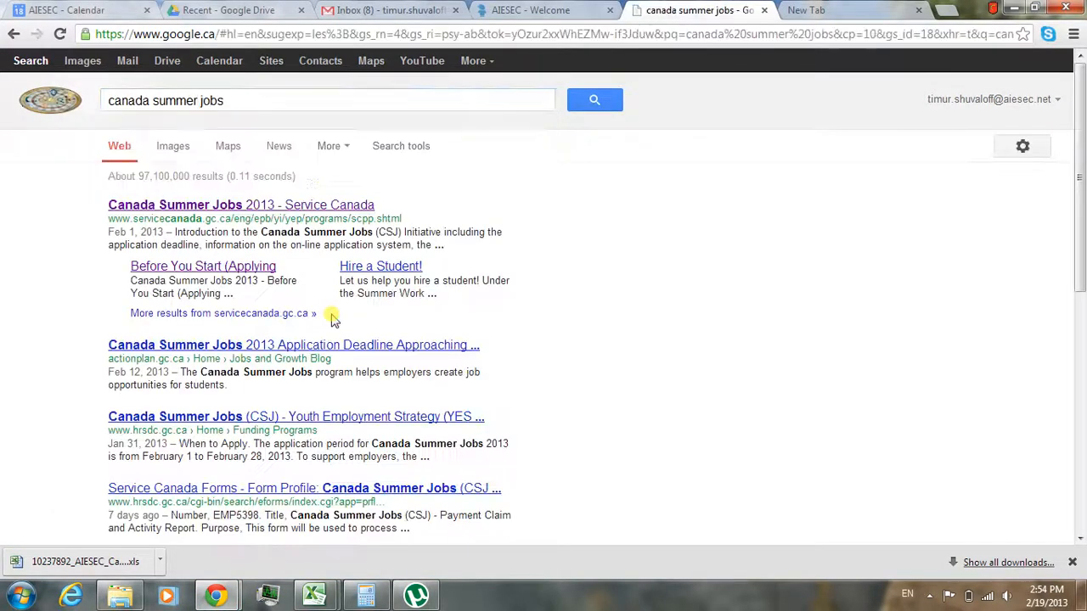
click(240, 204)
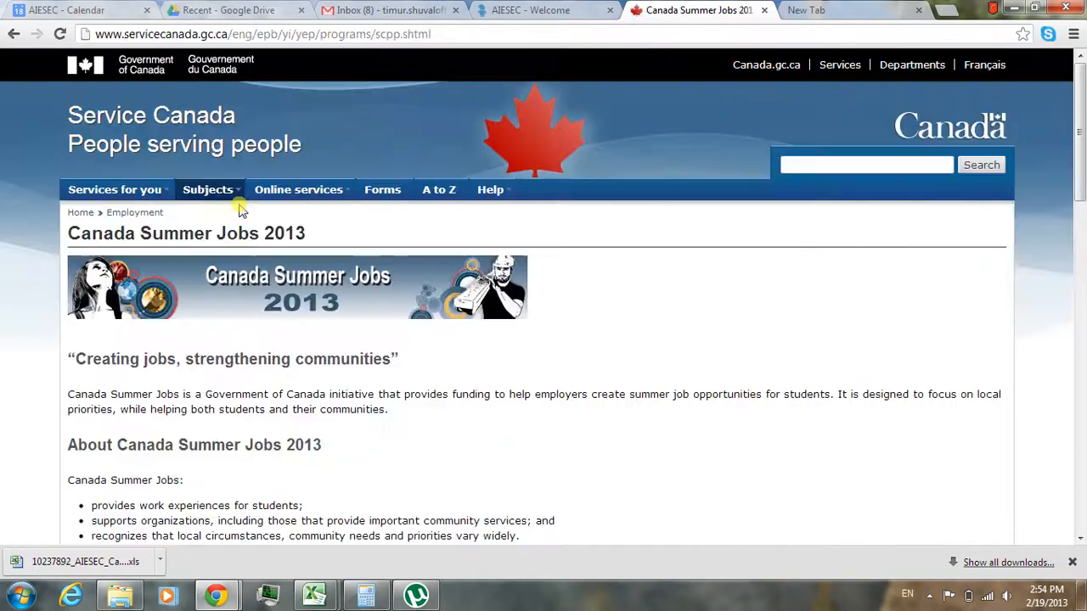
- Open the online application's Before You Start page and start the online Canada Summer Jobs application
drag(1080, 58, 1084, 318)
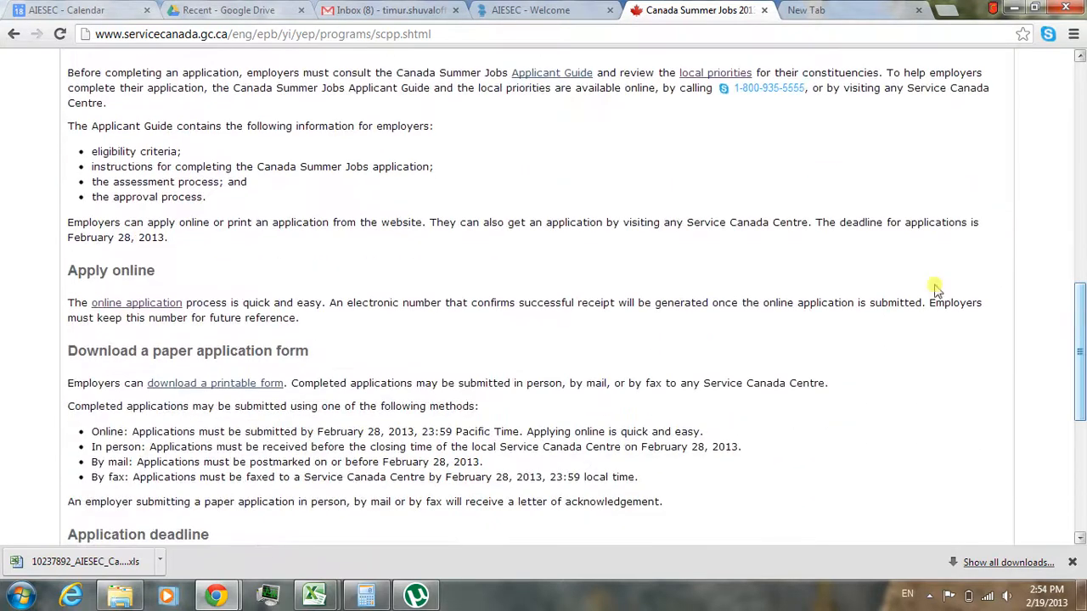
click(135, 303)
scroll(1081, 164, down, 1)
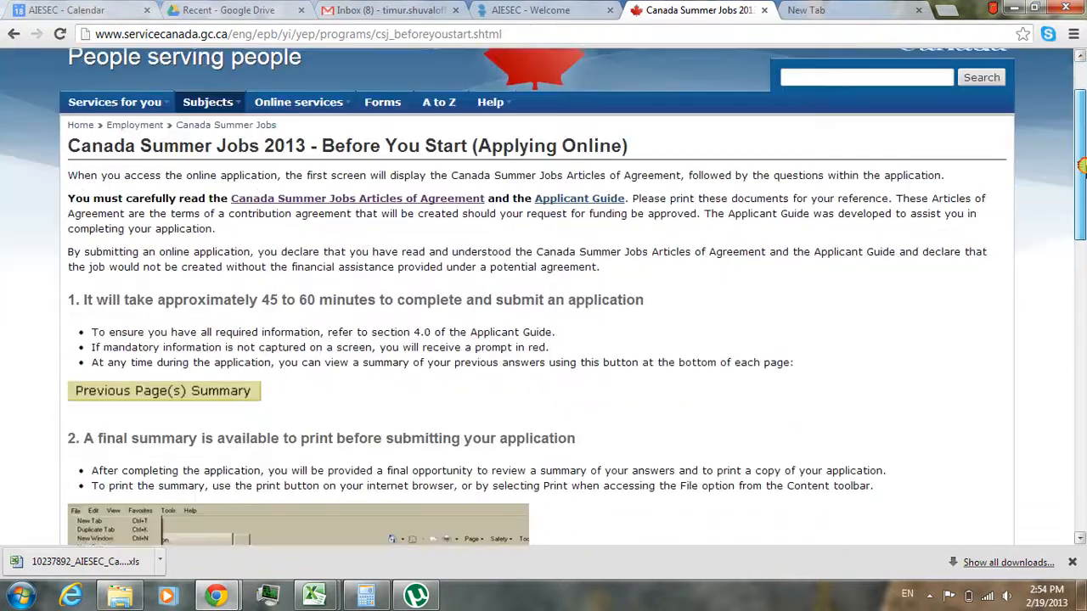
drag(1081, 164, 1081, 427)
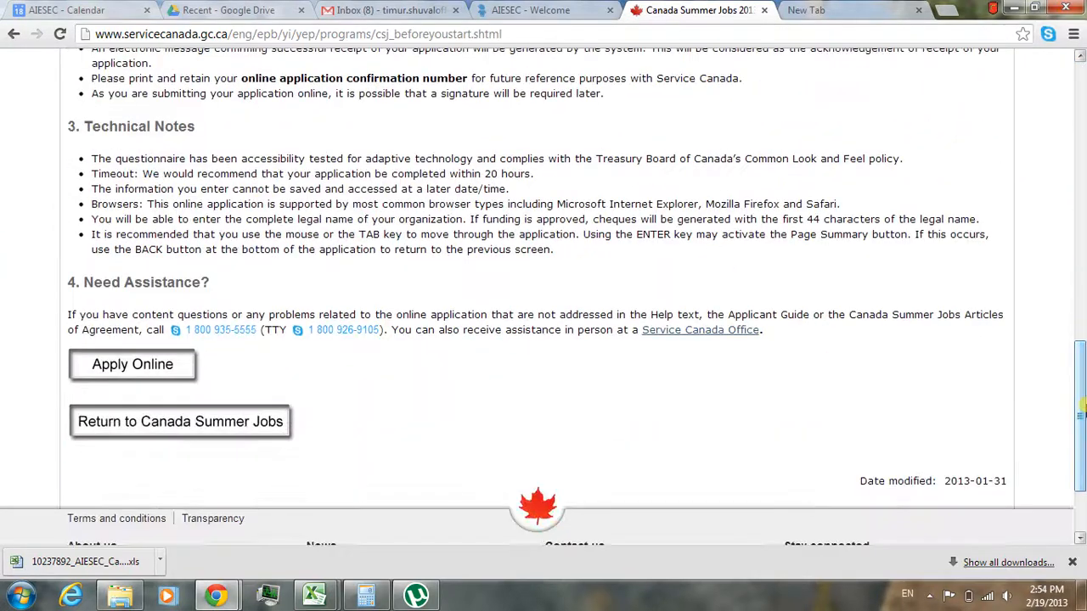
click(161, 367)
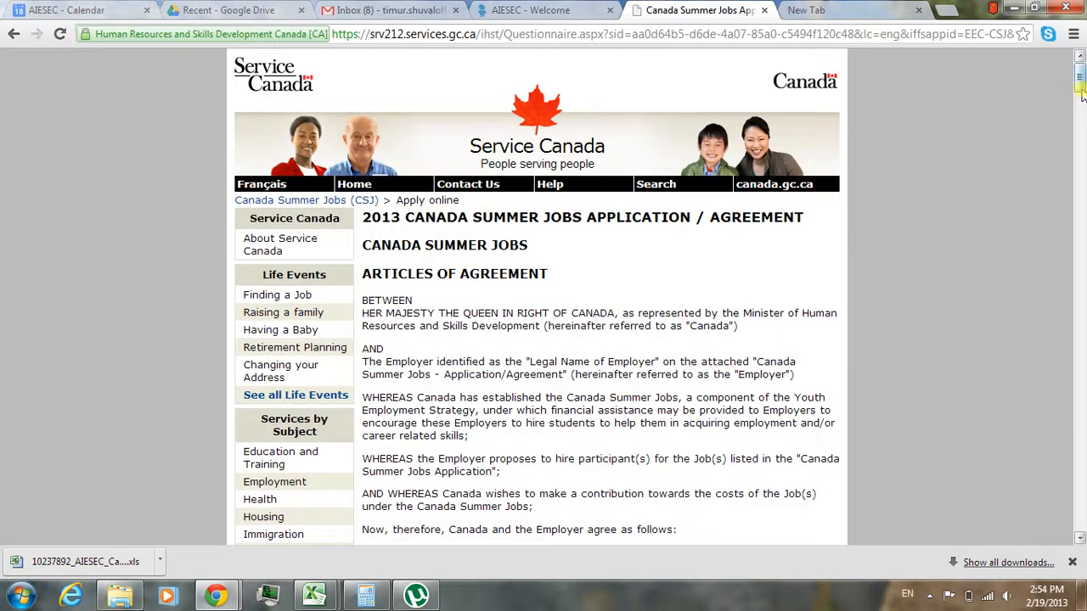
- Attest Yes to having read the Applicant Guide and Articles of Agreement, and continue the application
drag(1082, 95, 1080, 524)
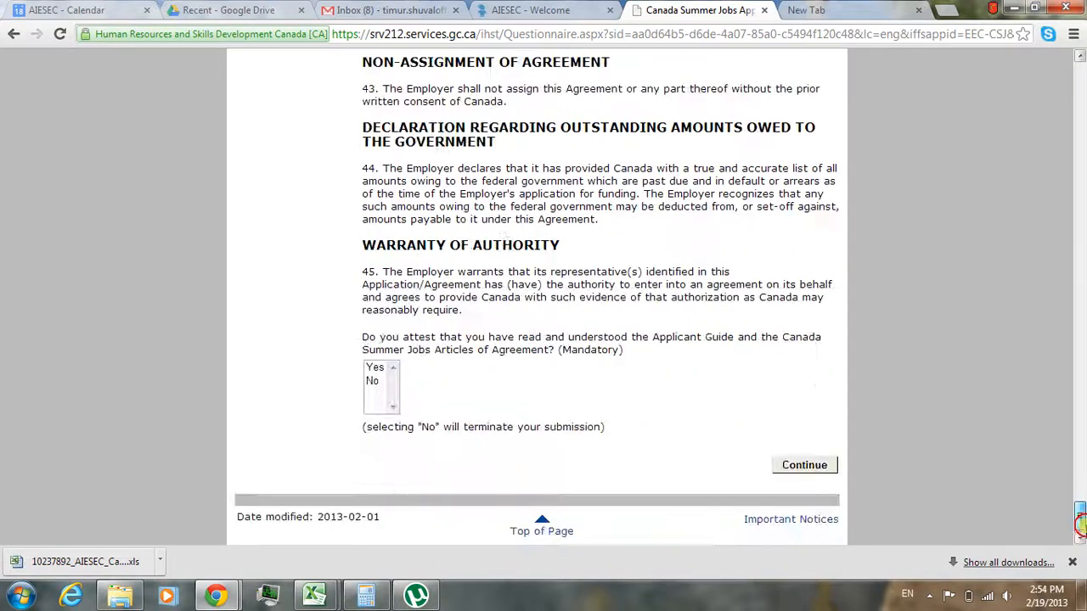
click(381, 368)
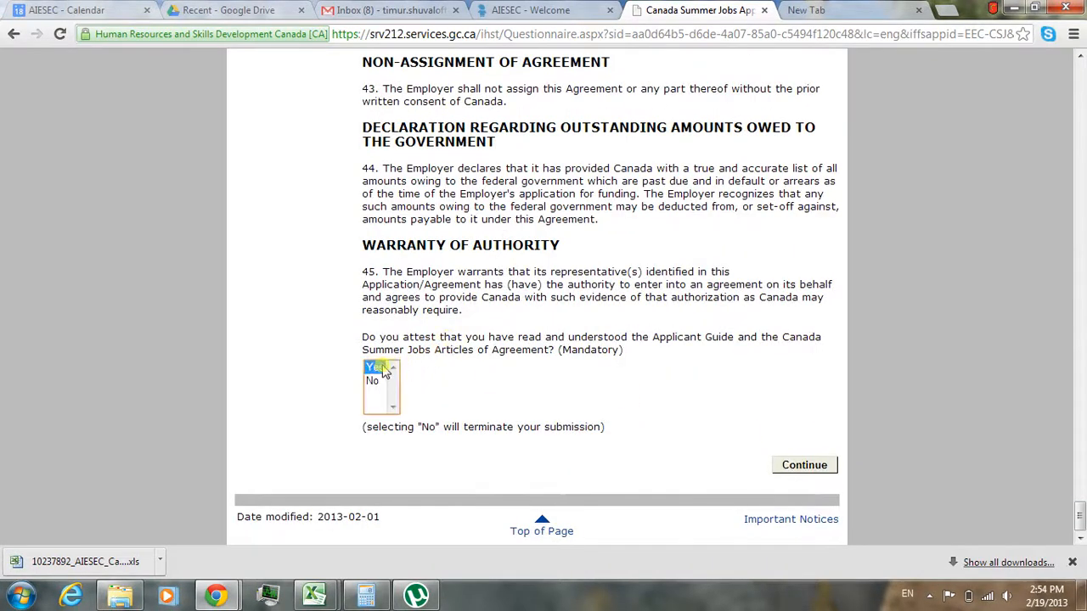
click(805, 465)
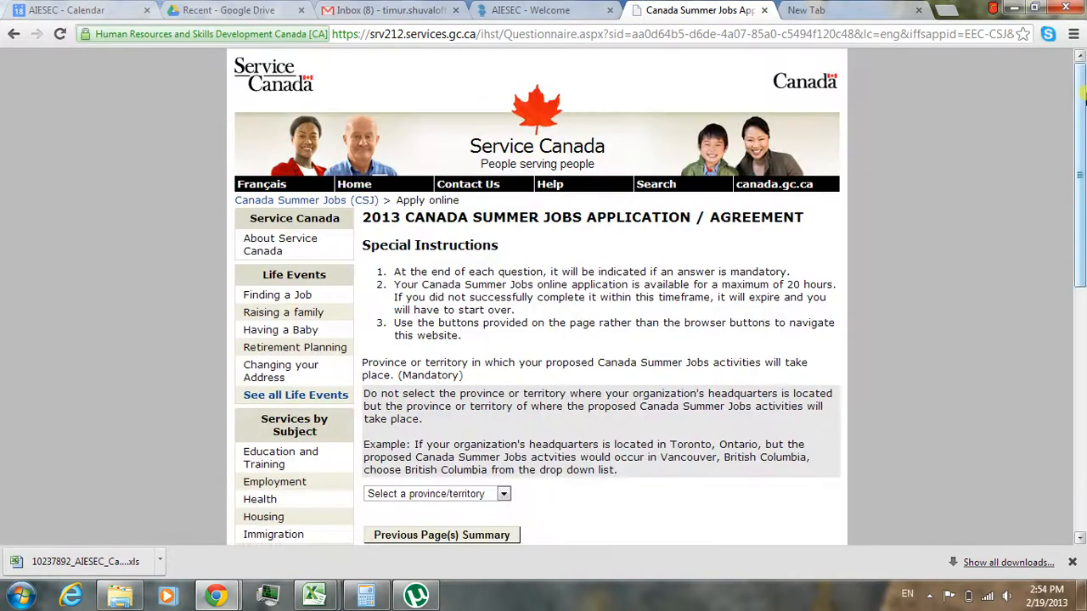
- Set the province of the proposed Canada Summer Jobs activities to British Columbia and continue
scroll(524, 340, down, 3)
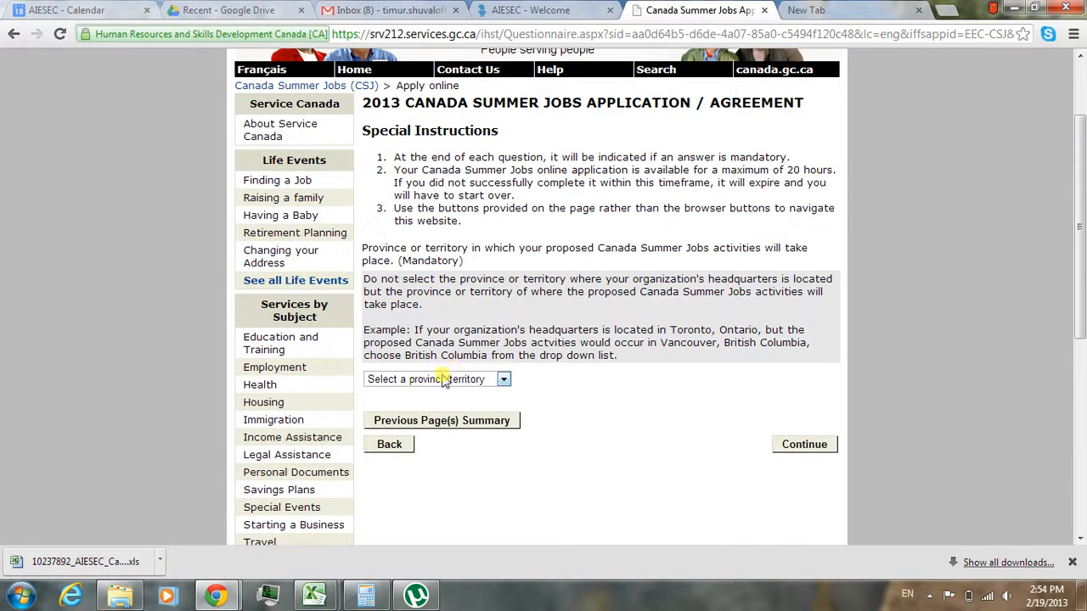
click(441, 379)
click(463, 419)
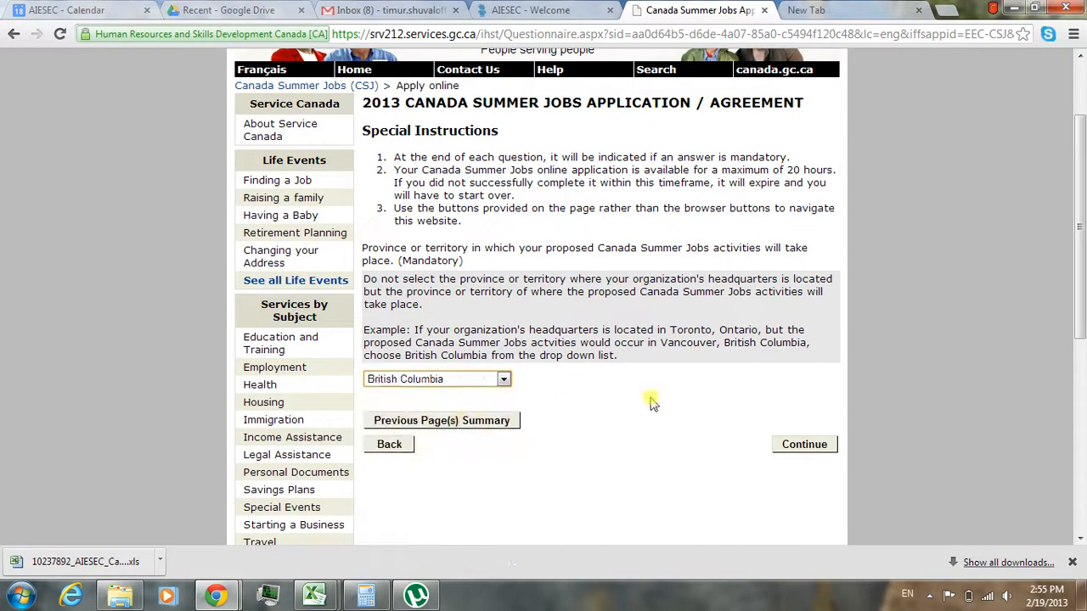
click(804, 440)
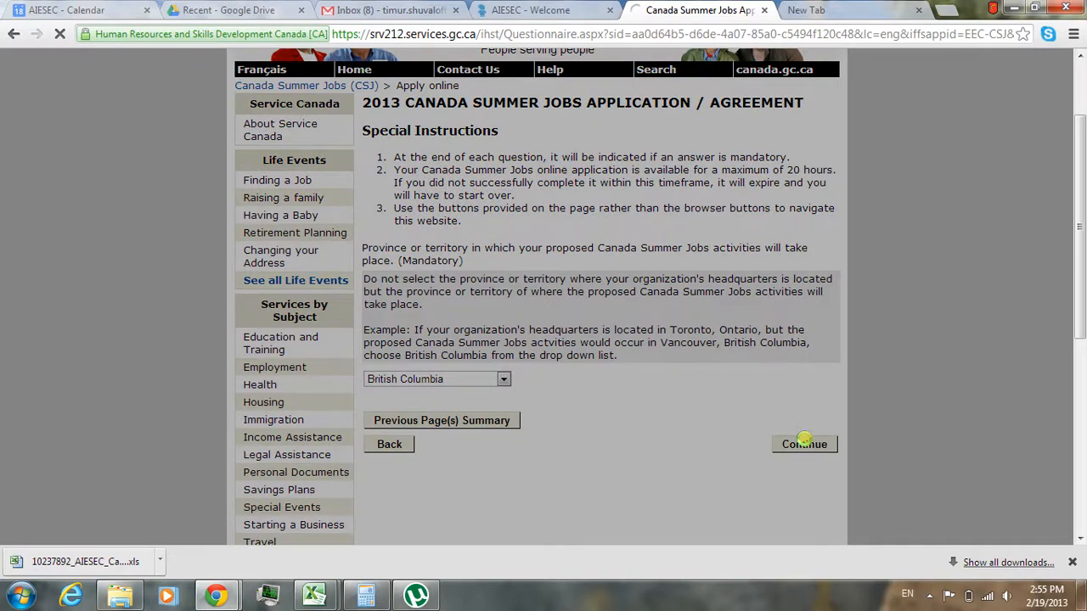
- Agree to the Privacy Notice Statement on behalf of the organization and continue to the employer details page
scroll(1041, 163, down, 5)
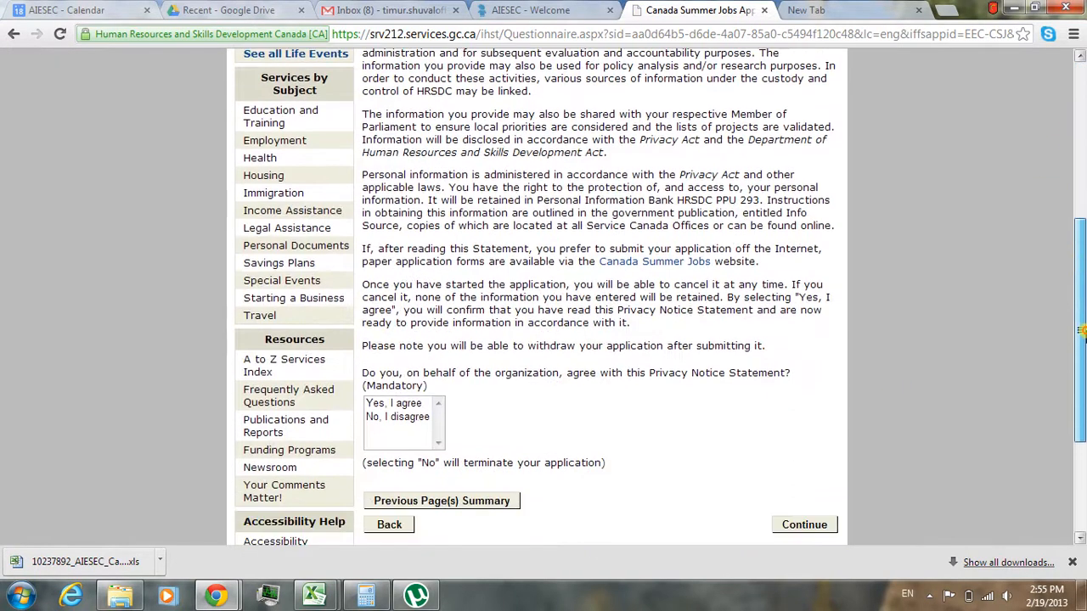
click(416, 303)
click(809, 426)
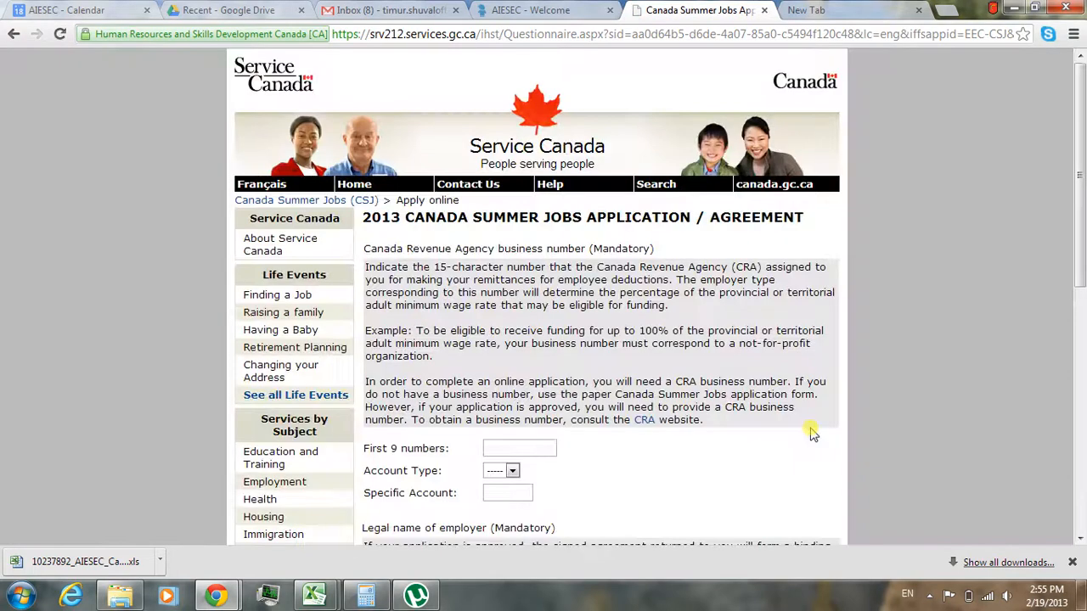
scroll(1082, 217, down, 1)
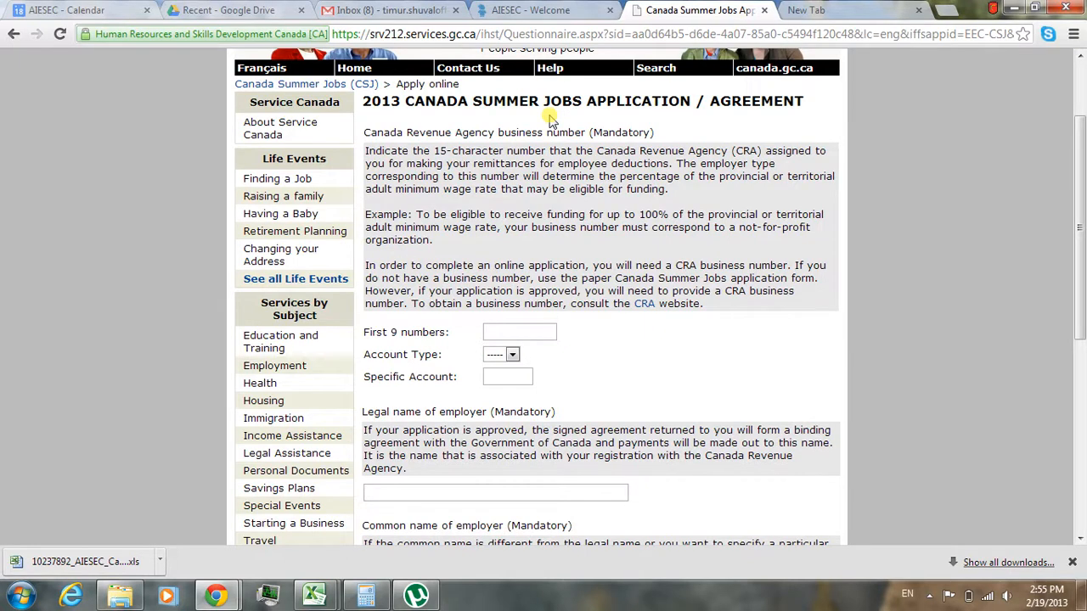
- Sign in to the myaiesec.net site with the account e-mail and the account password
click(552, 10)
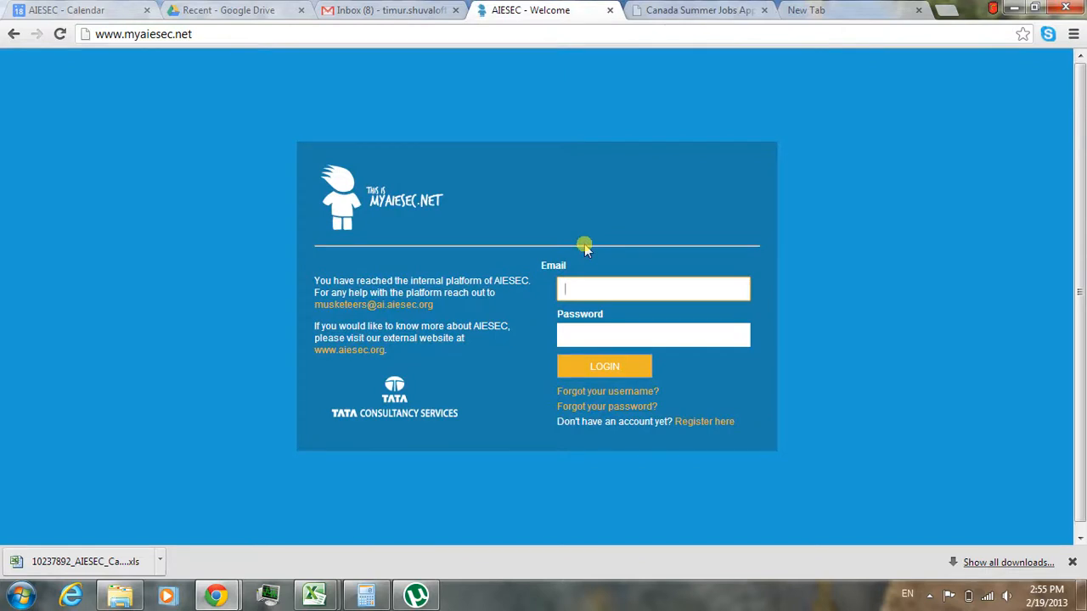
click(588, 288)
text(timur)
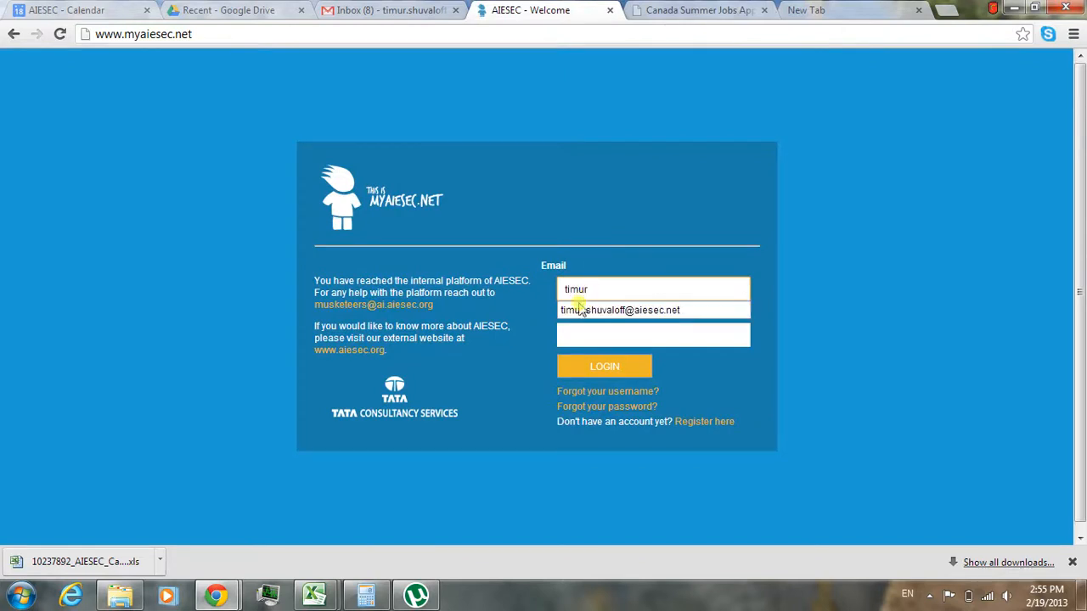
click(572, 310)
click(567, 334)
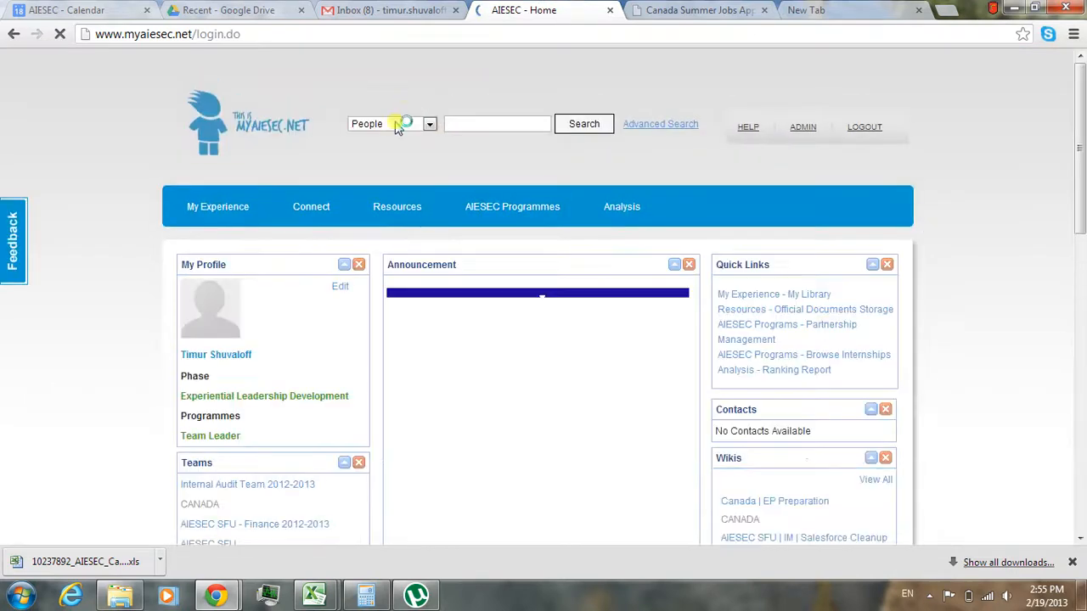
- Search the Wikis category on myaiesec.net for "canada | finance"
click(390, 124)
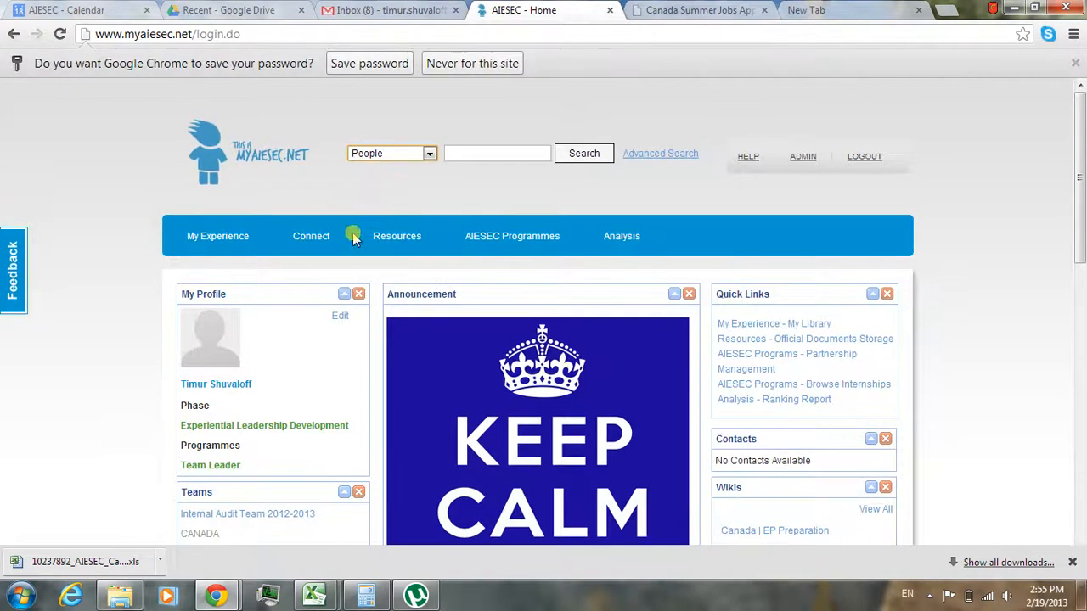
click(402, 156)
click(365, 263)
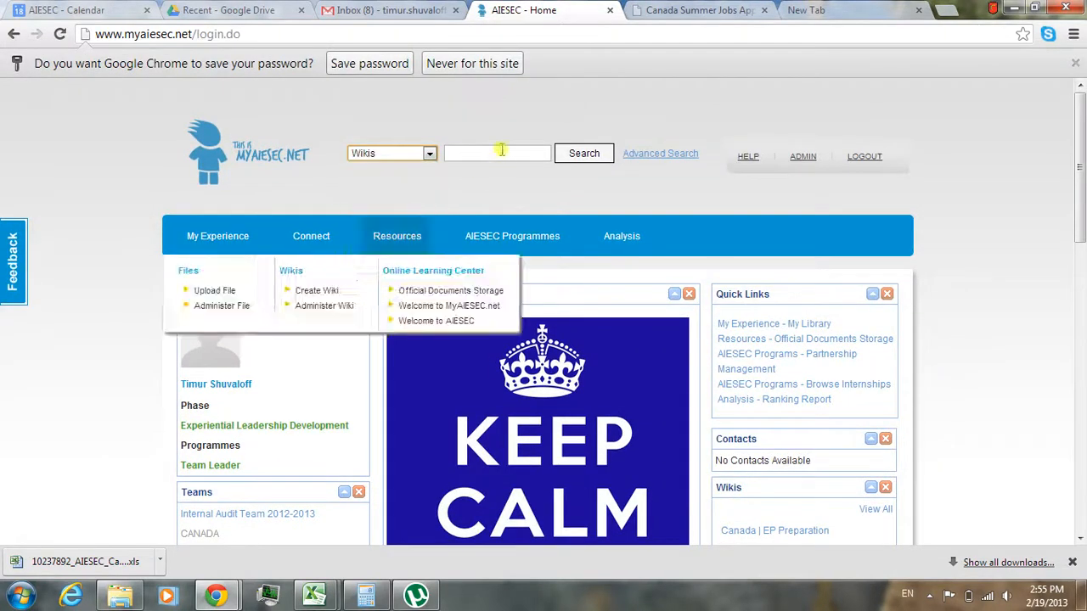
click(500, 153)
text(caada)
key(BackSpace)
text(n)
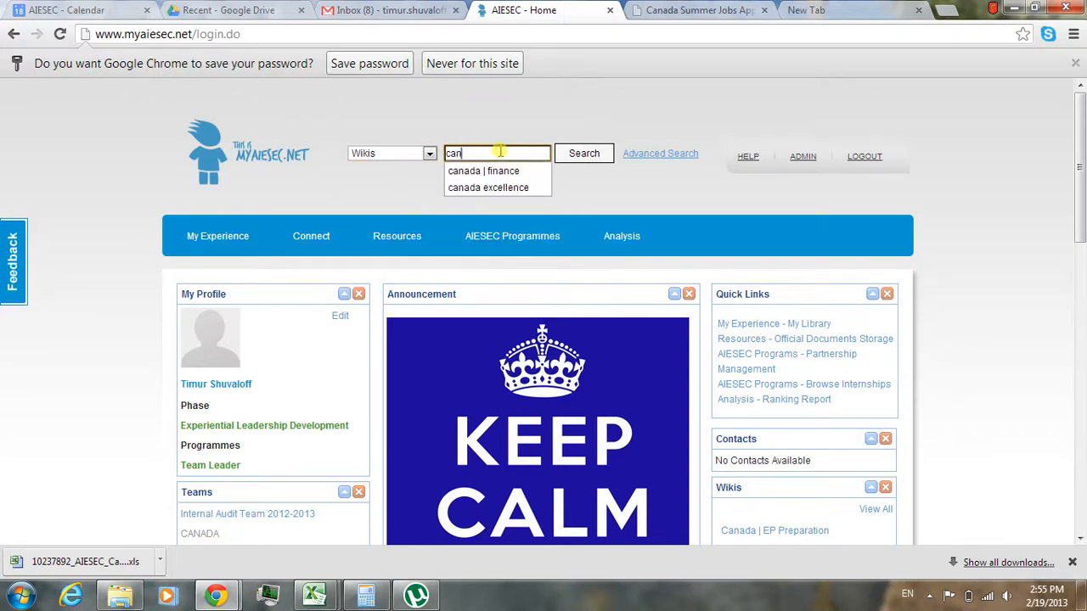
click(484, 175)
click(574, 156)
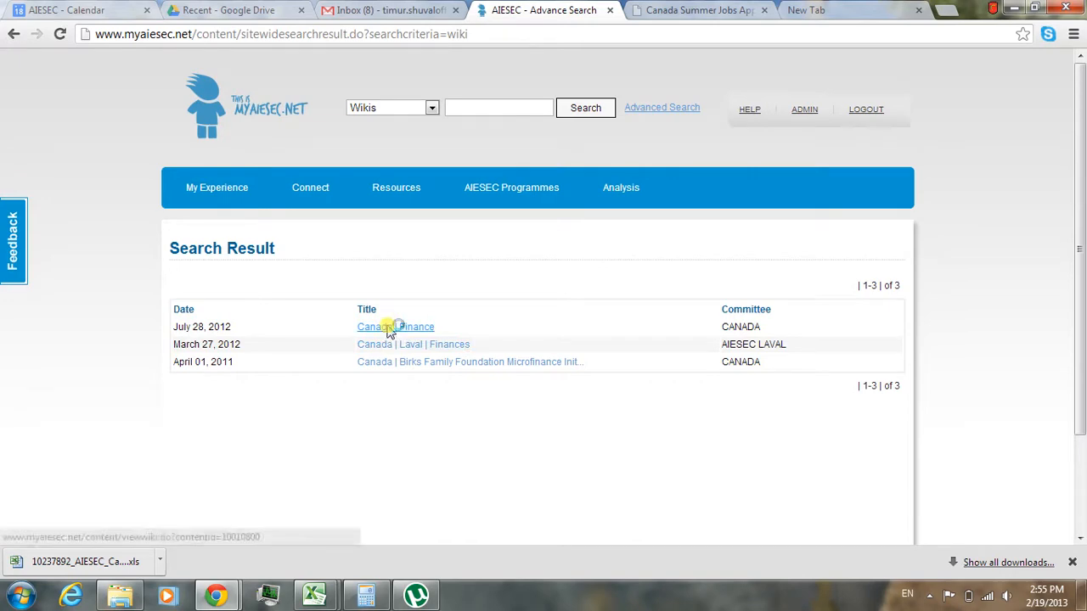
- Open the Canada | Finance wiki and go to its section on Local Committee's RP & RT Accounts
click(389, 330)
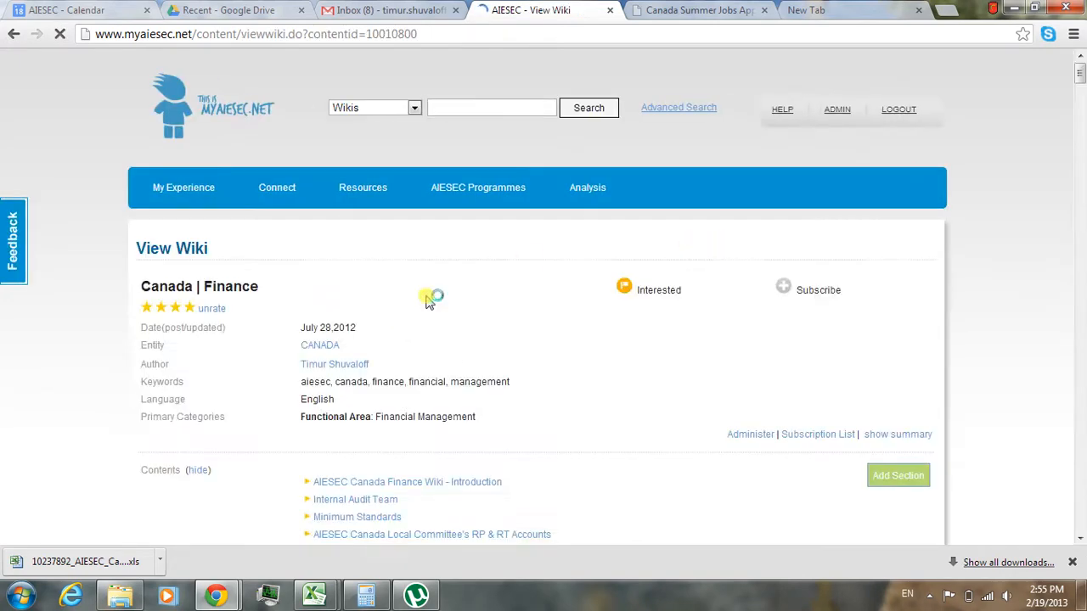
scroll(1080, 74, down, 4)
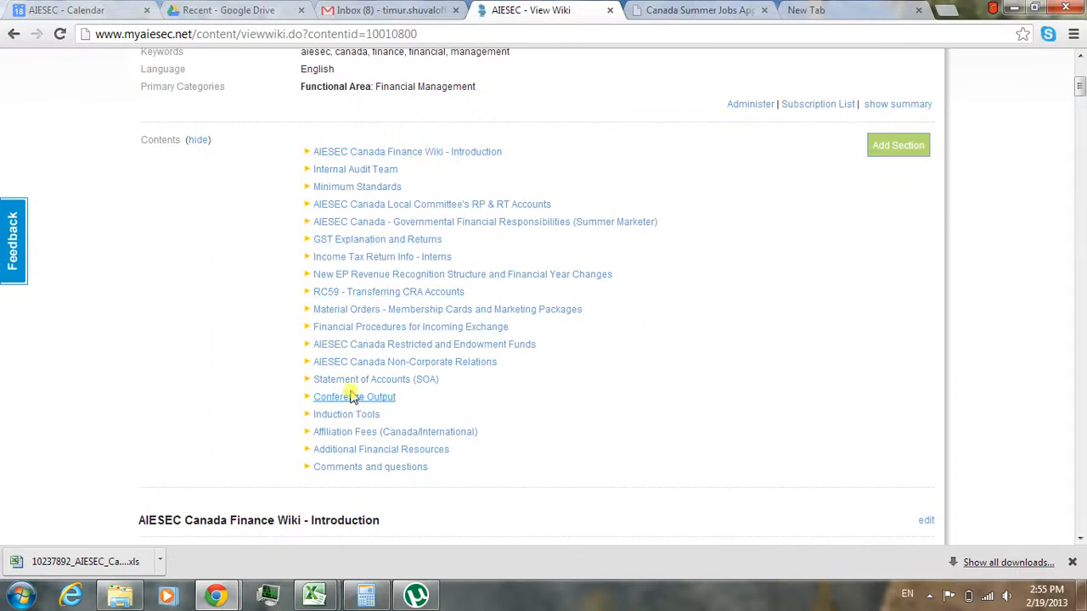
click(418, 208)
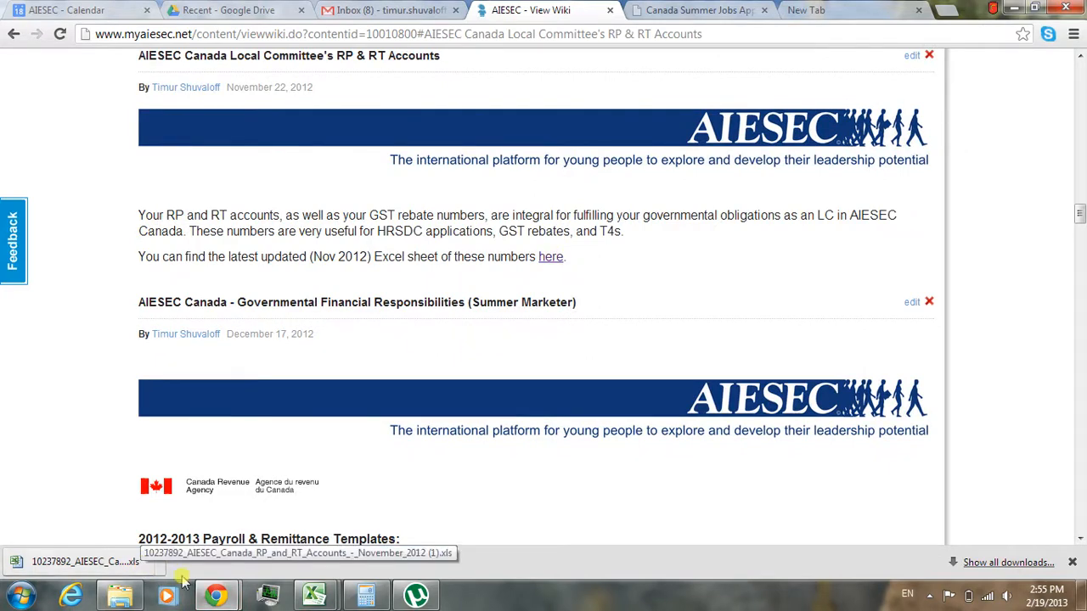
- Bring up the RP and RT accounts workbook in Excel and arrange the browser window side by side with it
click(314, 596)
click(402, 519)
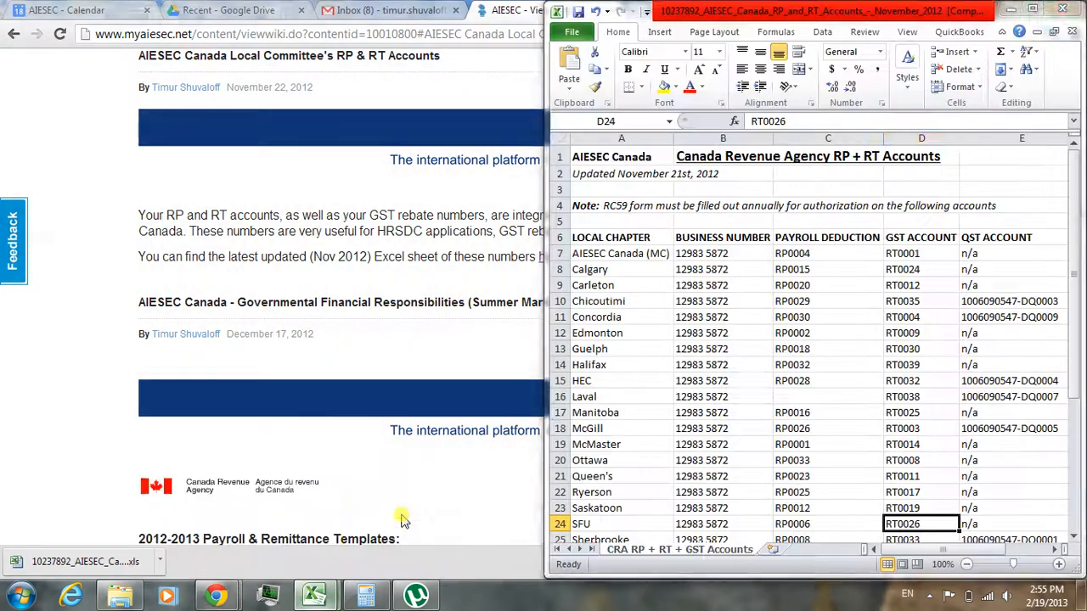
click(364, 102)
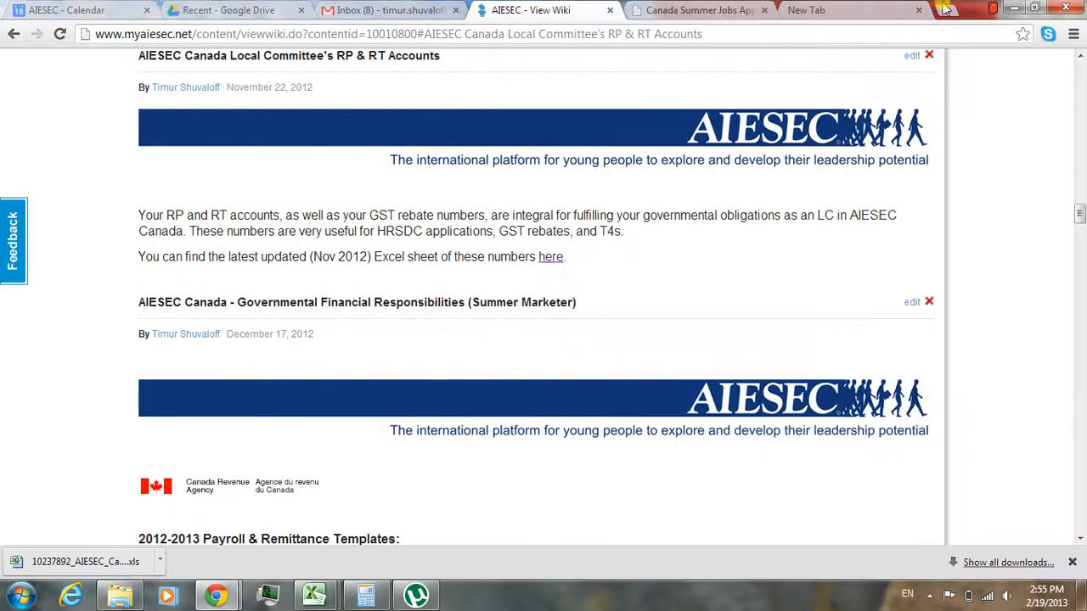
drag(970, 10, 2, 209)
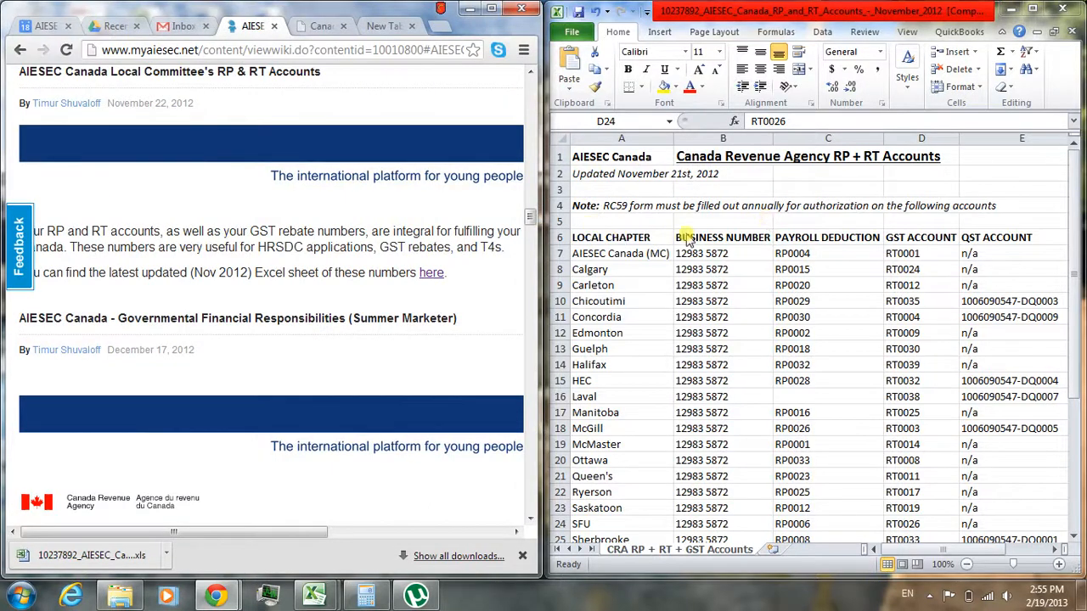
- Look up the business number and payroll deduction account in the AIESEC Canada (MC) row of the workbook
click(709, 237)
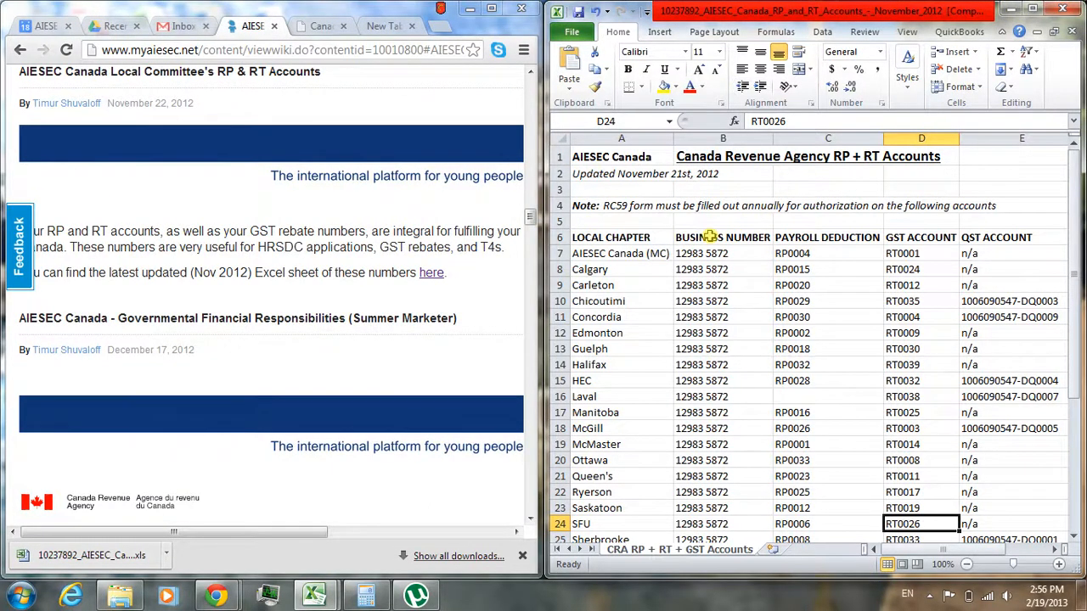
click(710, 237)
click(711, 248)
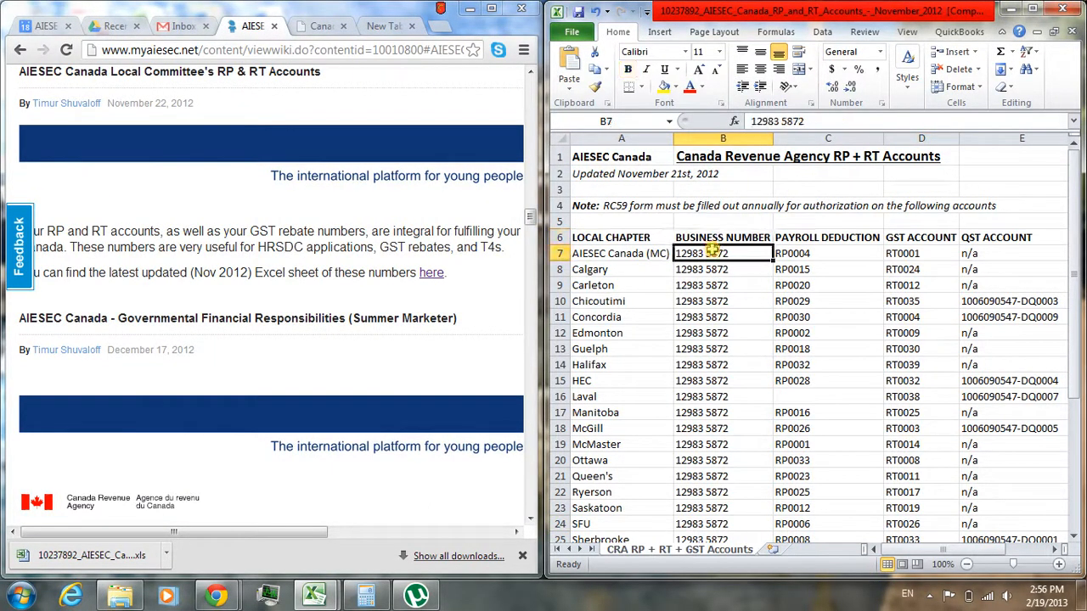
click(826, 252)
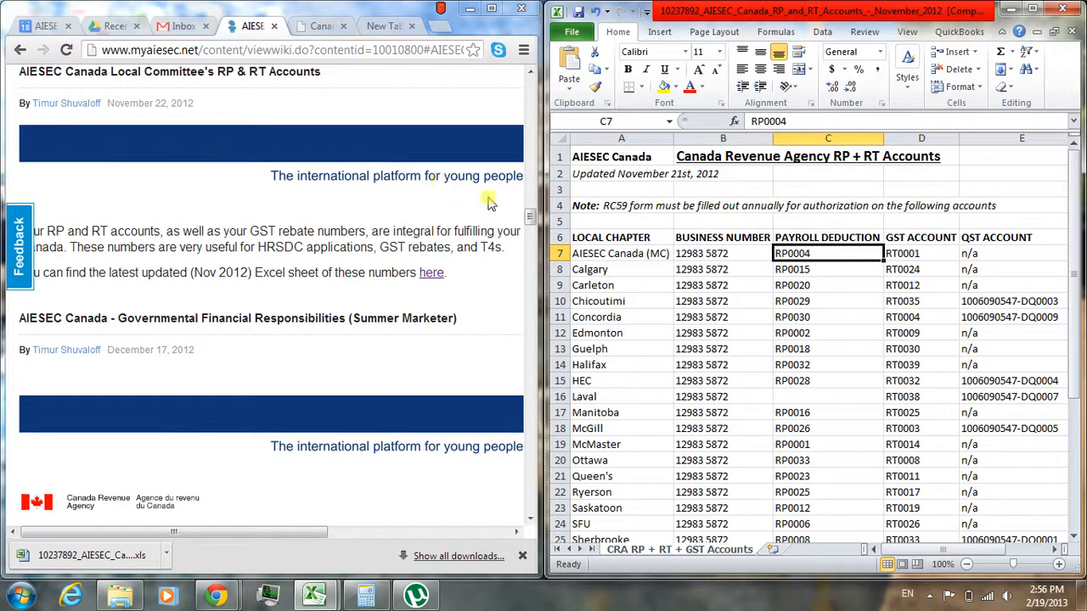
- Return to the Canada Summer Jobs application and enter the CRA business number, account type RP and the SFU chapter's specific account number
click(321, 31)
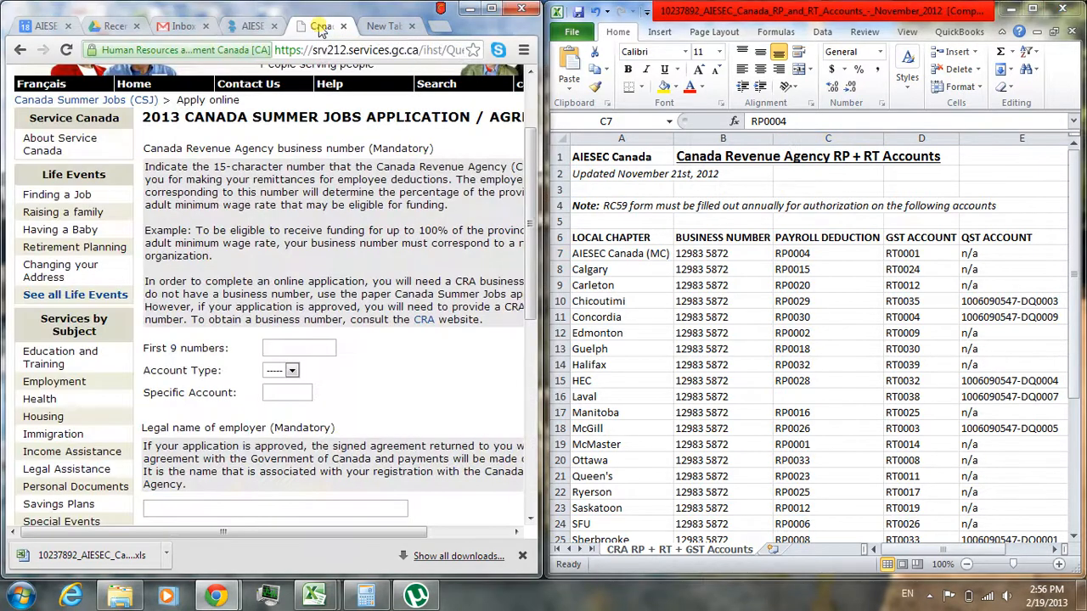
click(274, 349)
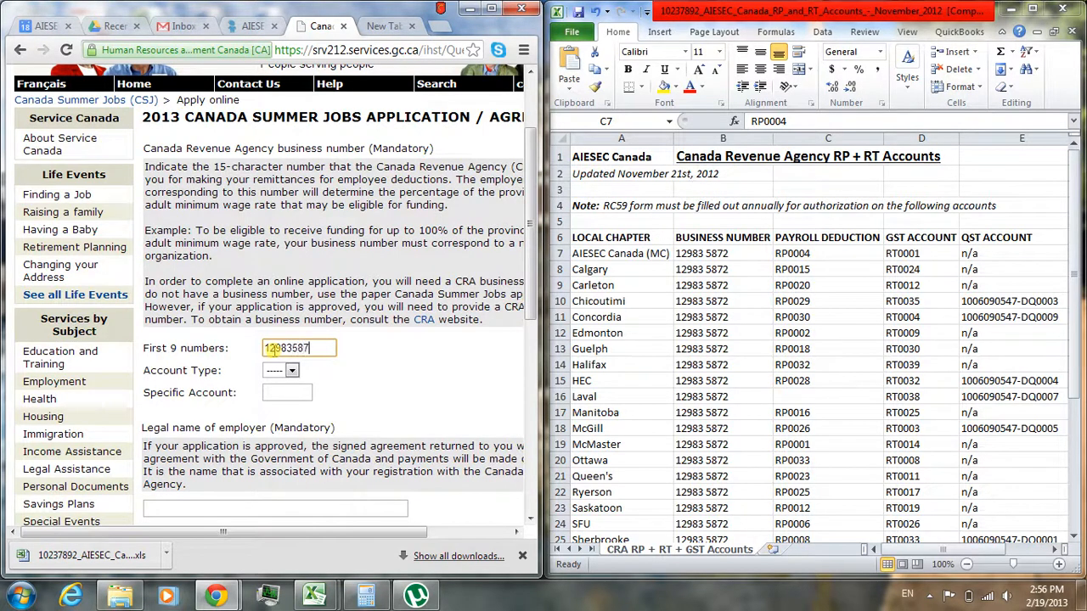
click(275, 371)
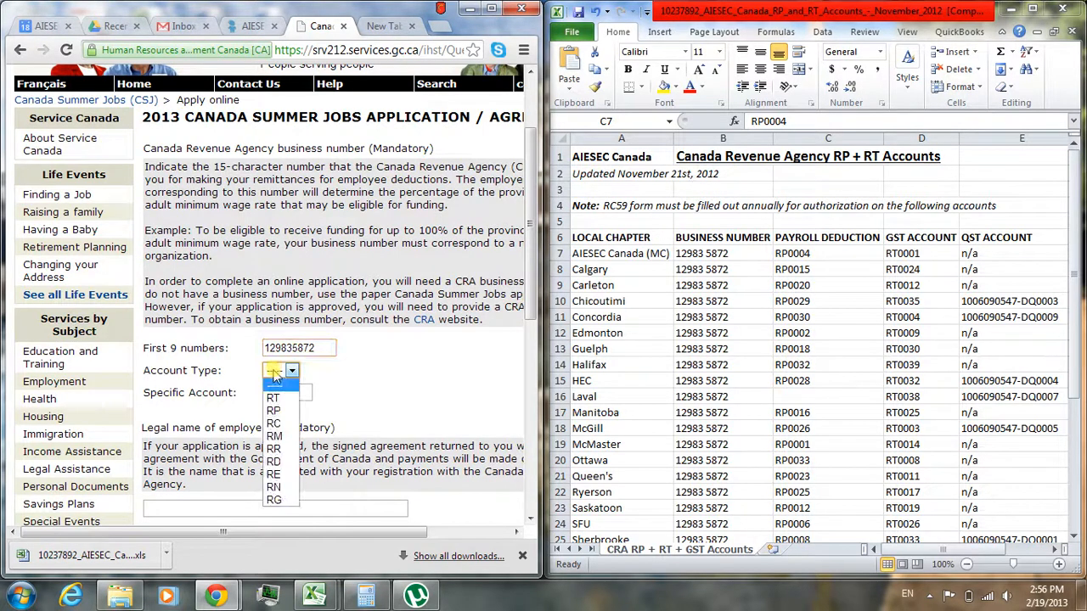
click(273, 411)
click(283, 391)
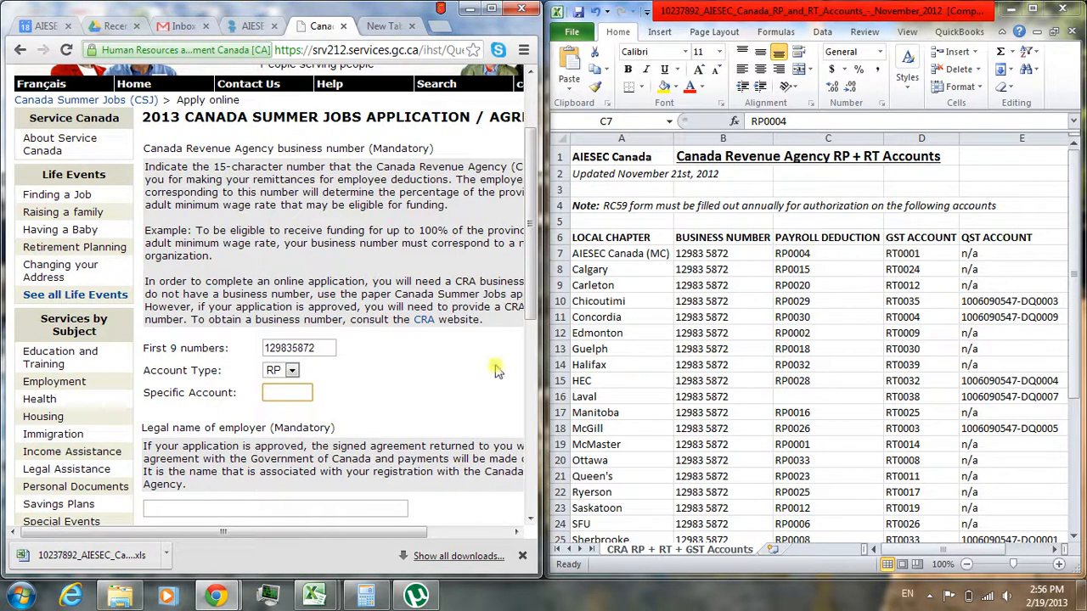
click(267, 392)
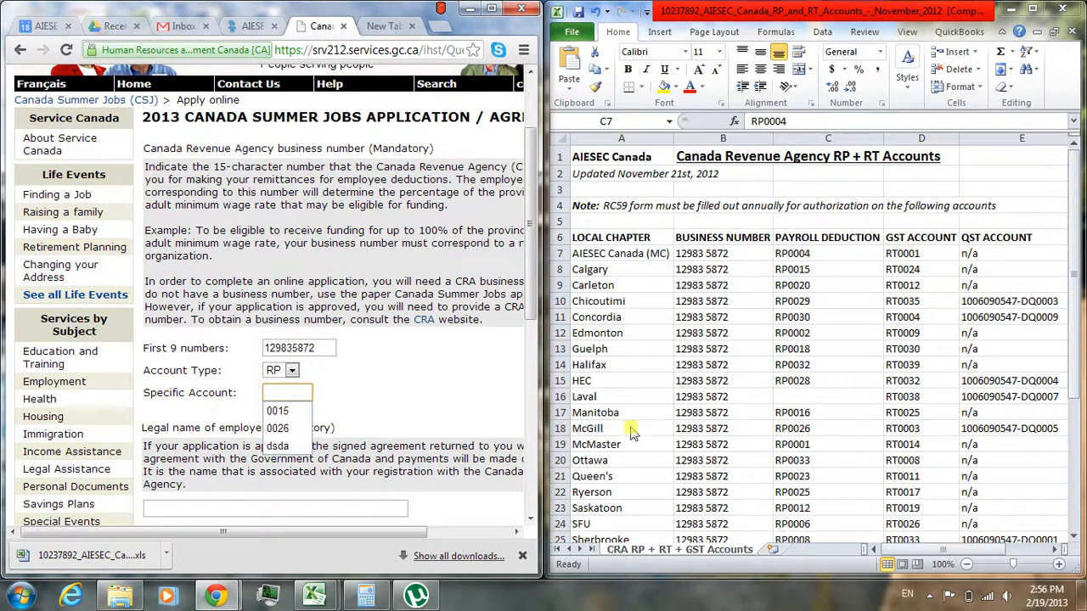
text(00)
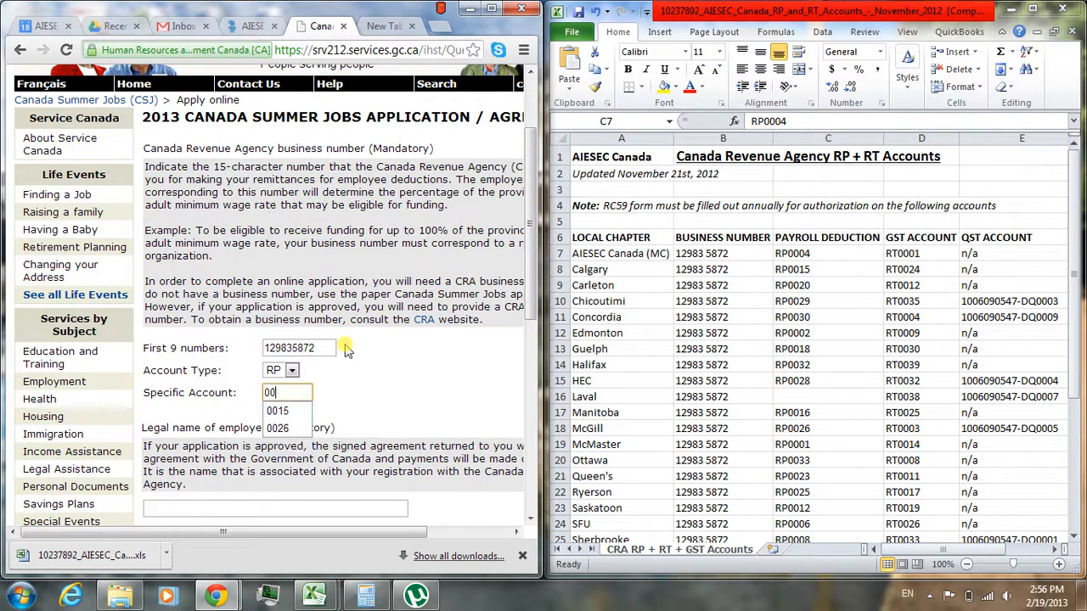
text(06)
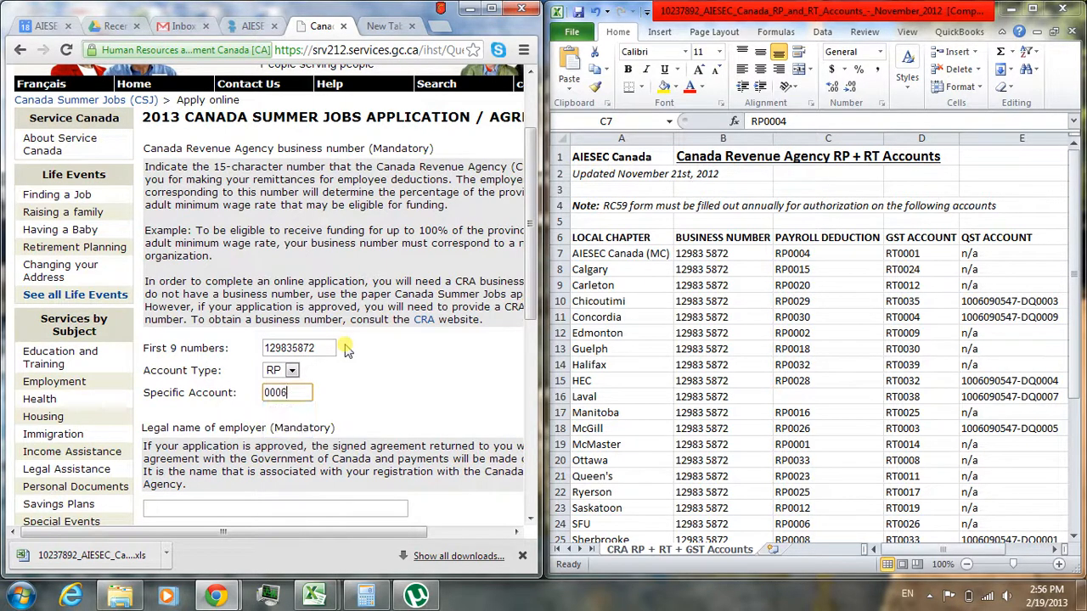
click(357, 376)
- Enter "AIESEC Simon Fraser University" as the employer's legal name and "AIESEC SFU" as its common name
scroll(357, 376, down, 3)
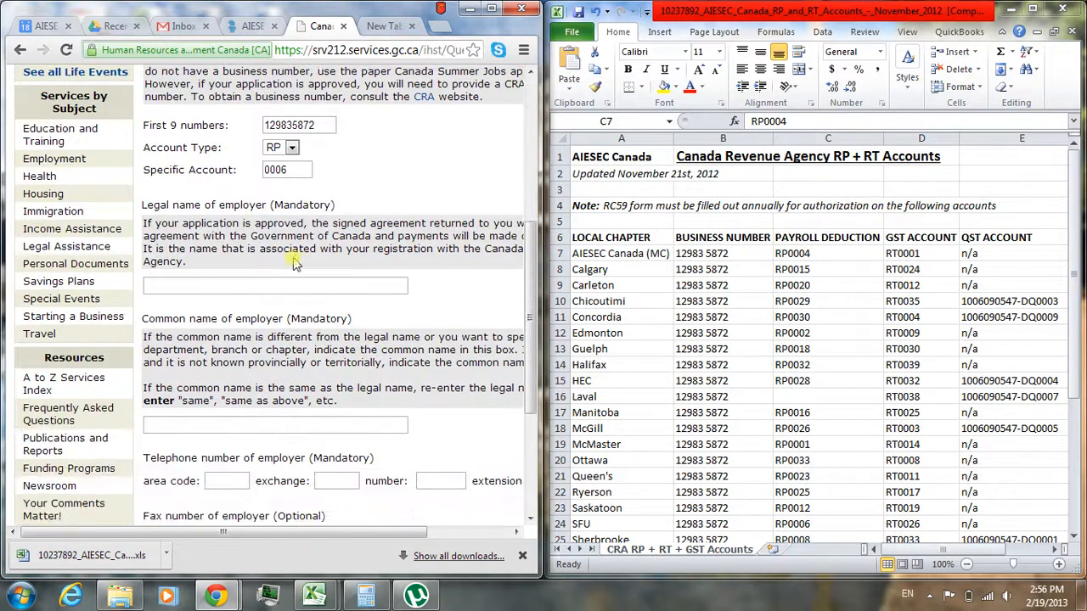
click(261, 288)
text(AIE)
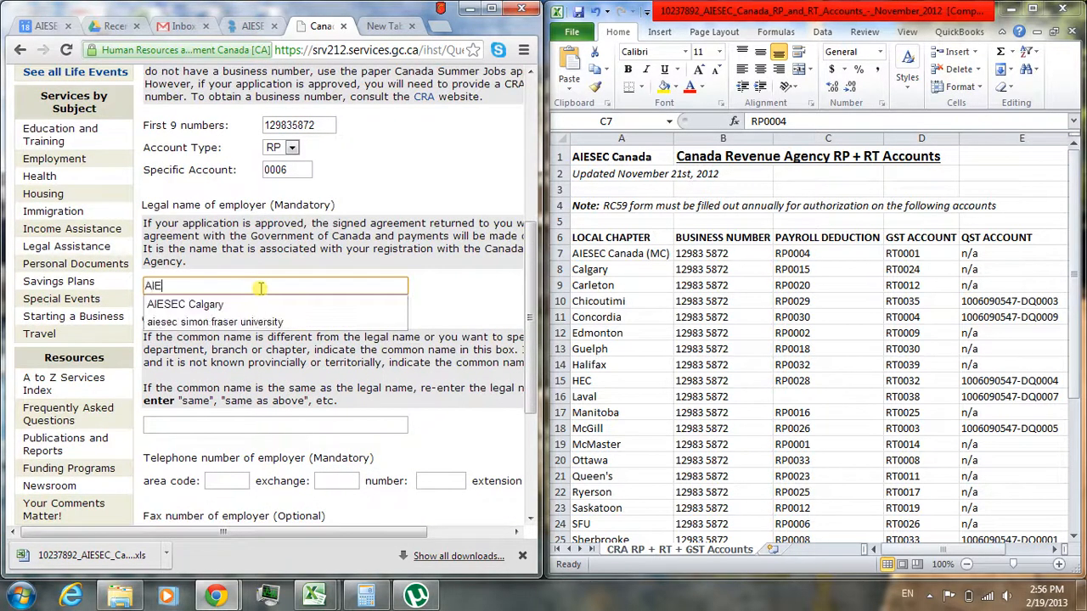
text(SEC Simon Fraser University)
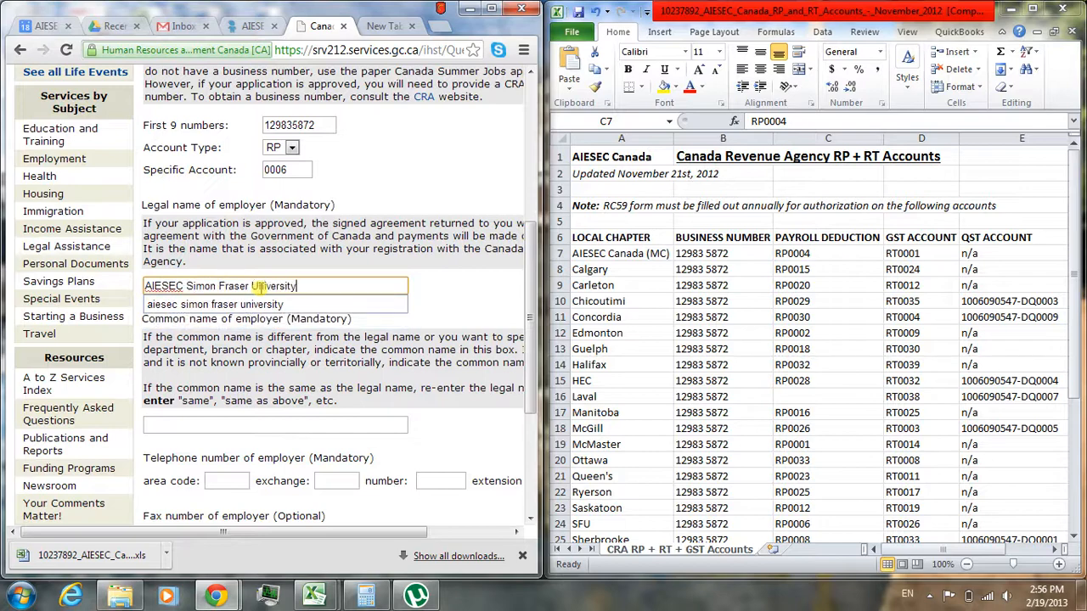
click(198, 421)
text(AIE)
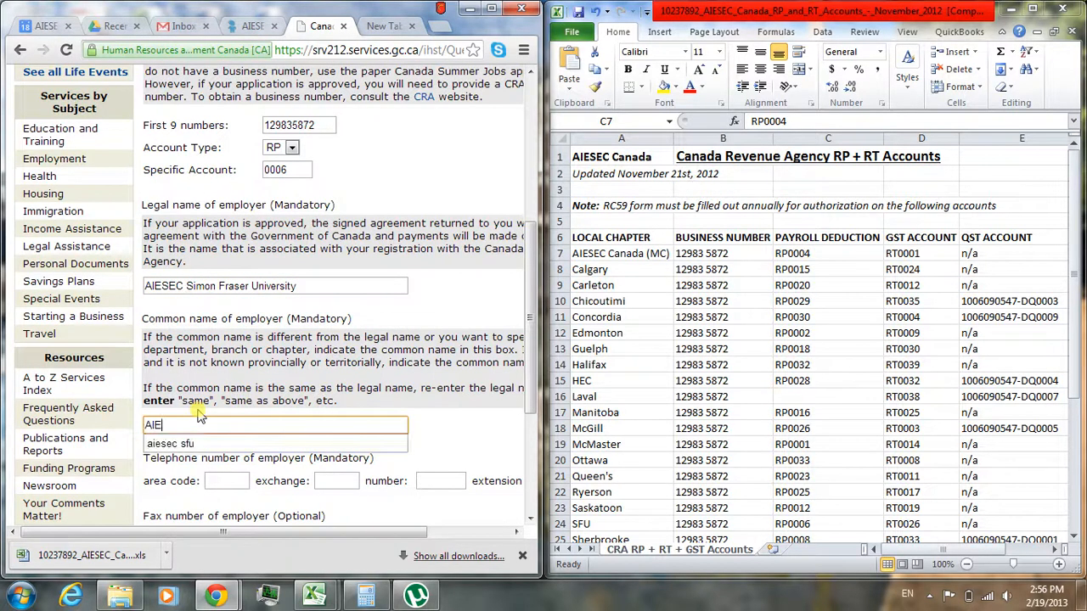
text(SEC SFU)
- Fill in the employer's telephone number and continue to the employer type page
click(239, 477)
text(778)
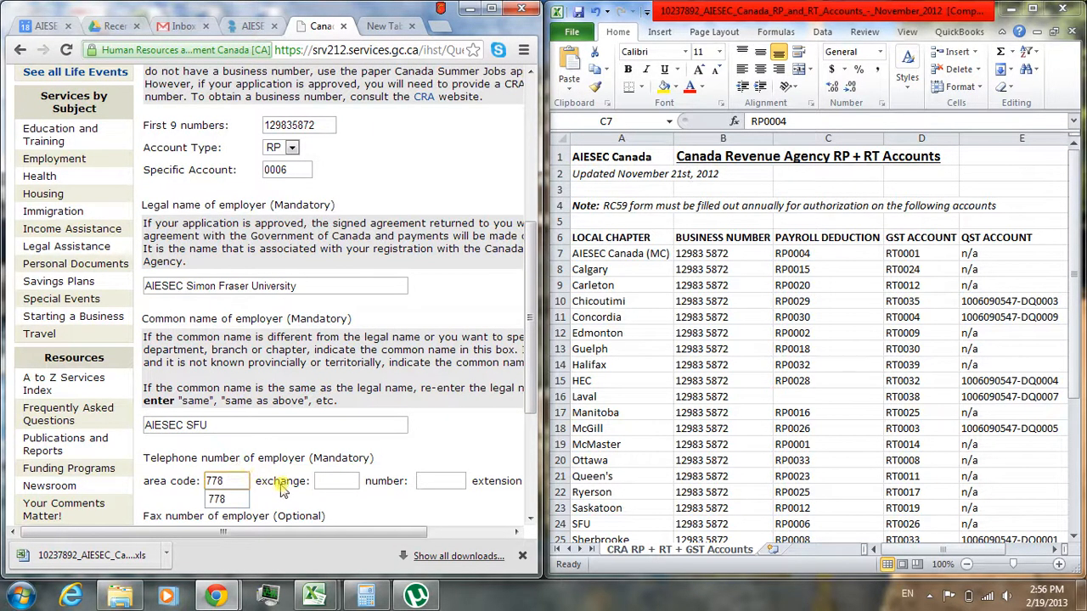
click(319, 481)
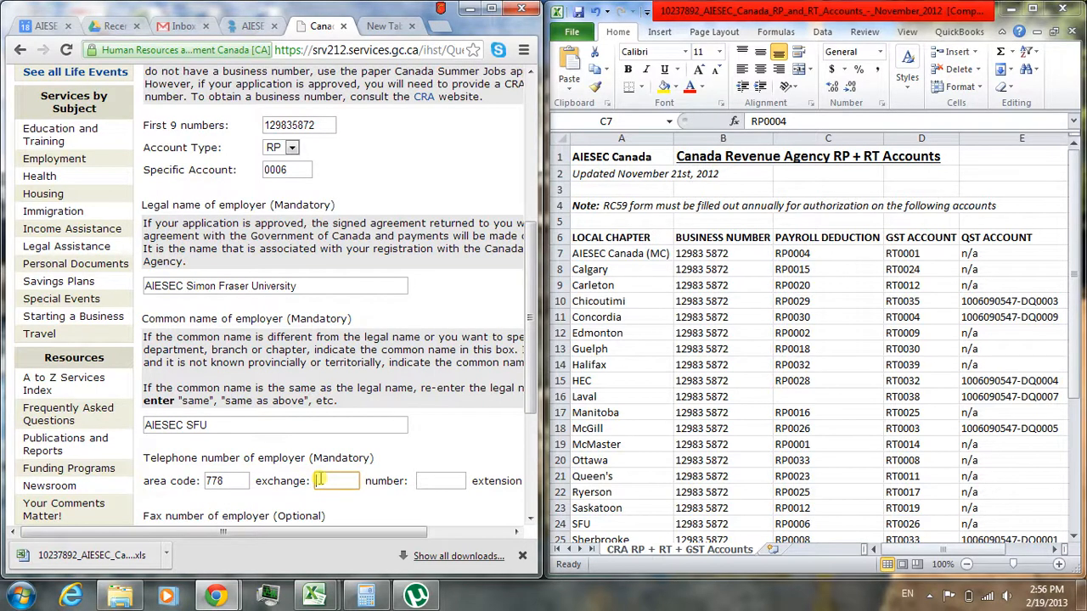
text(782)
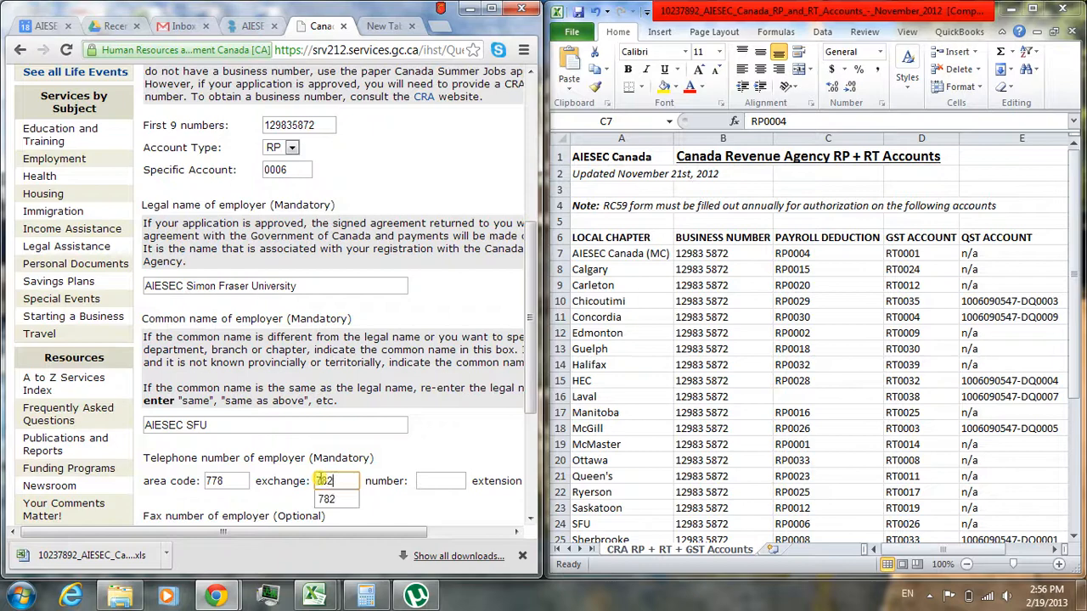
click(426, 480)
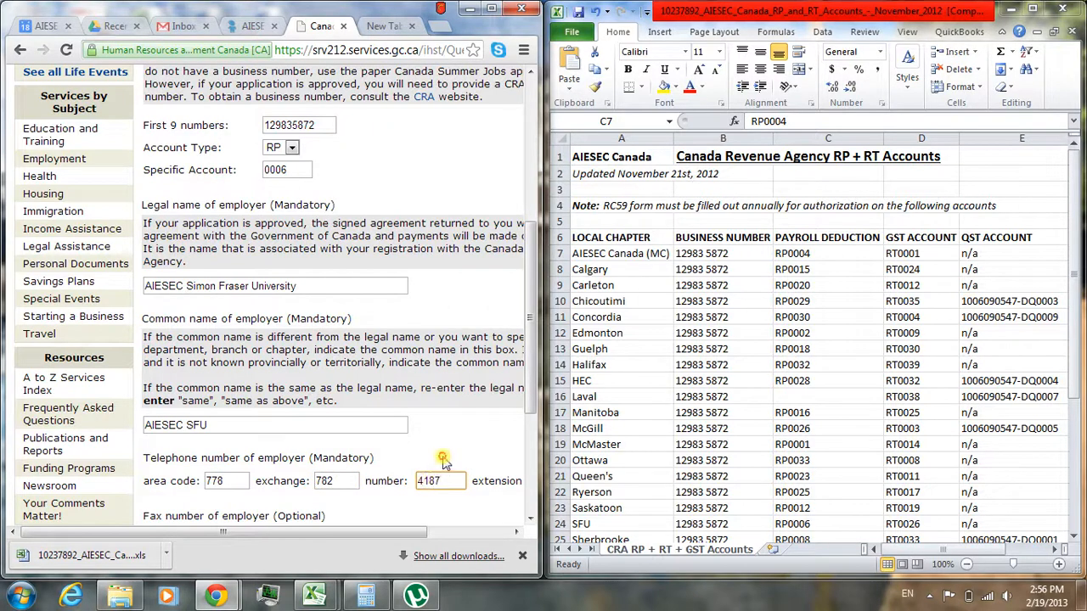
scroll(444, 461, down, 5)
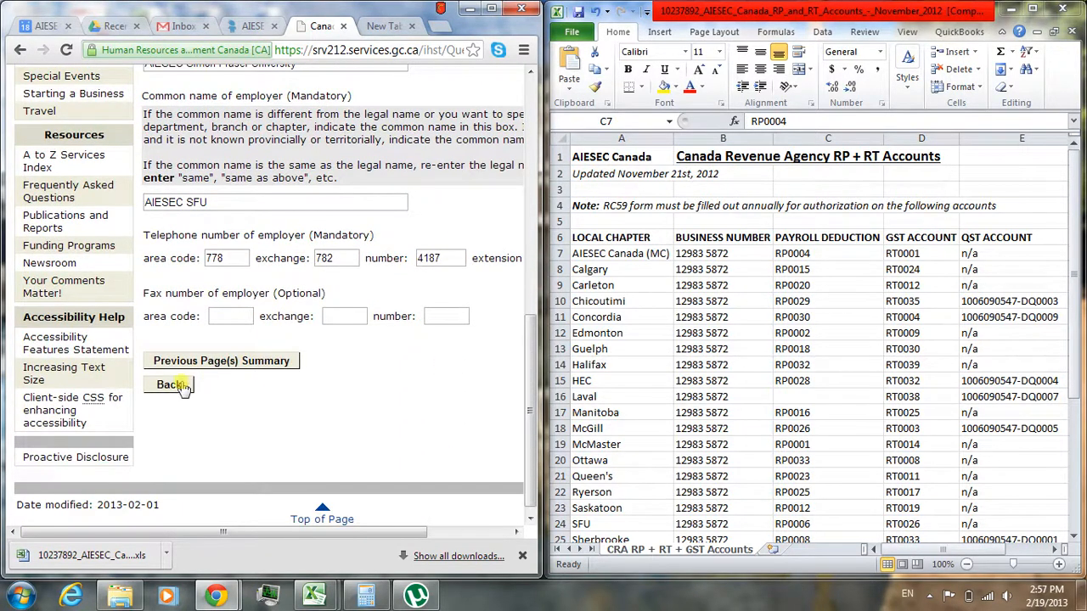
drag(407, 532, 541, 374)
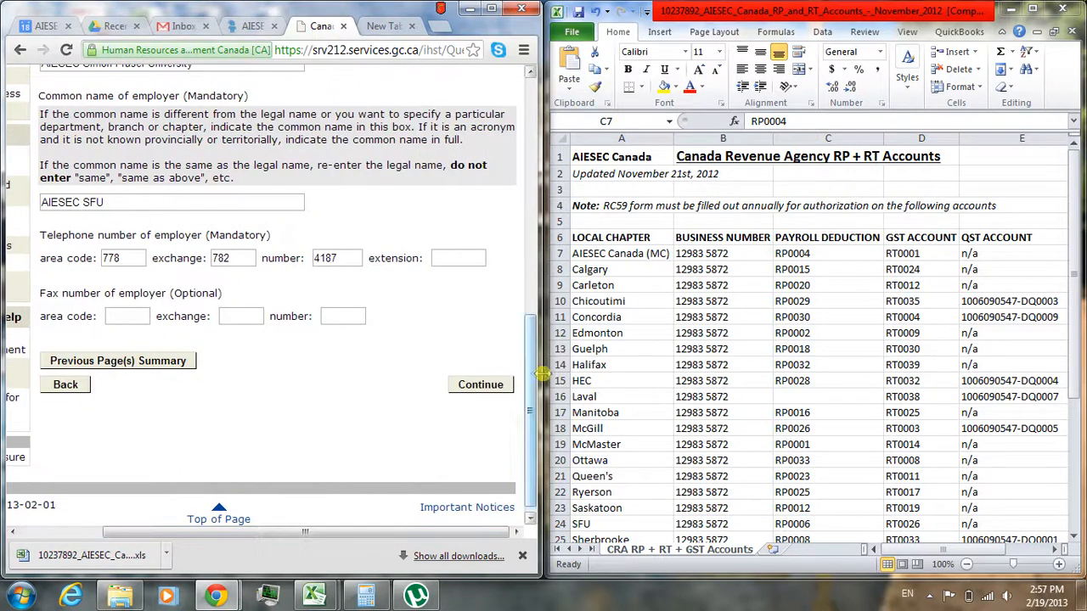
click(481, 385)
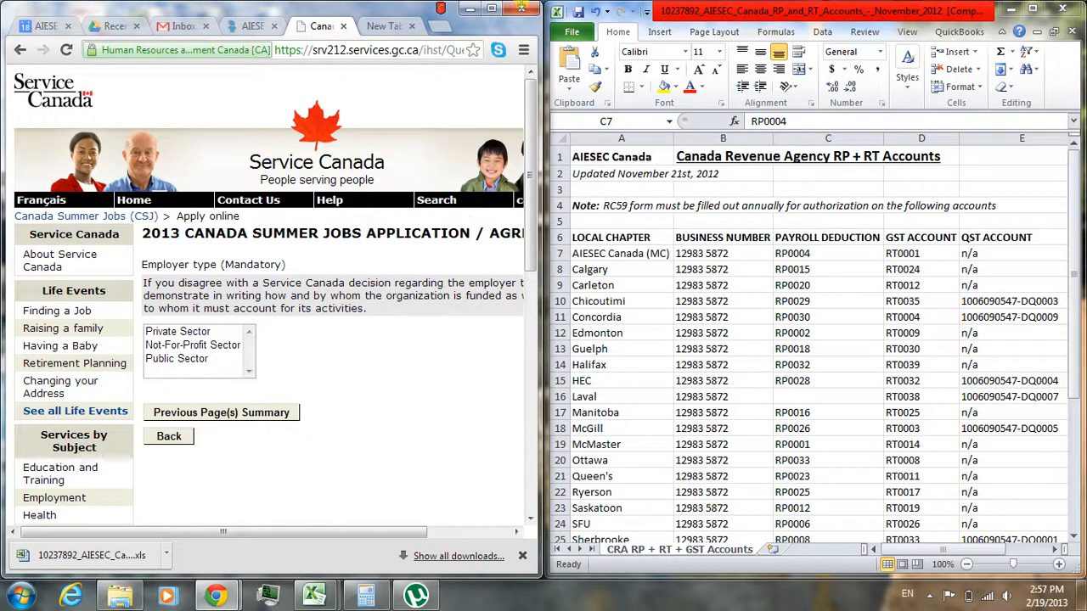
- Maximize the browser window and submit Not-For-Profit Sector as the employer type
click(490, 8)
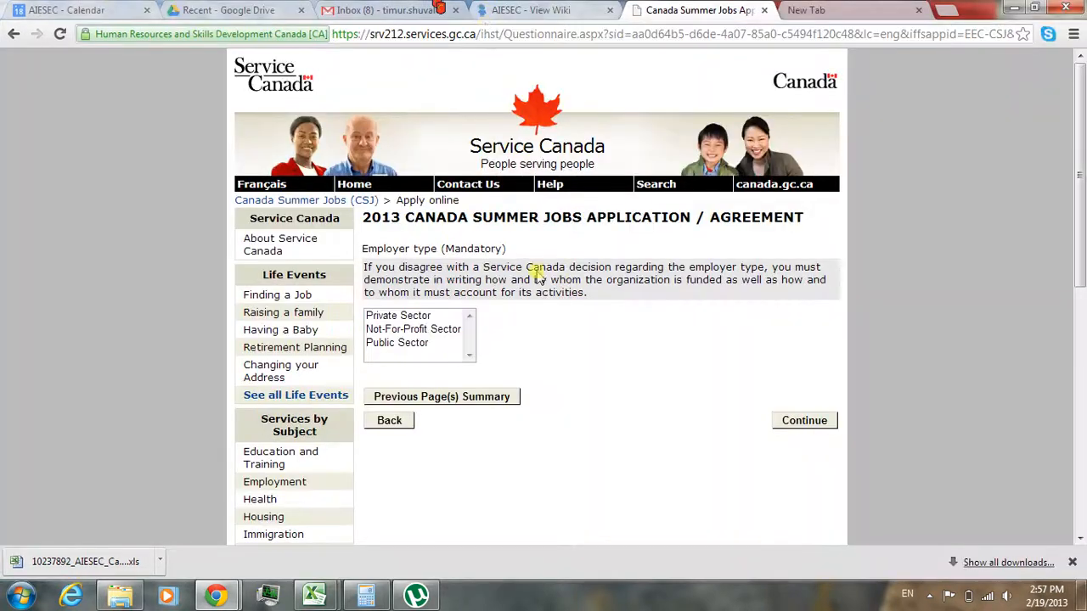
click(429, 334)
click(804, 416)
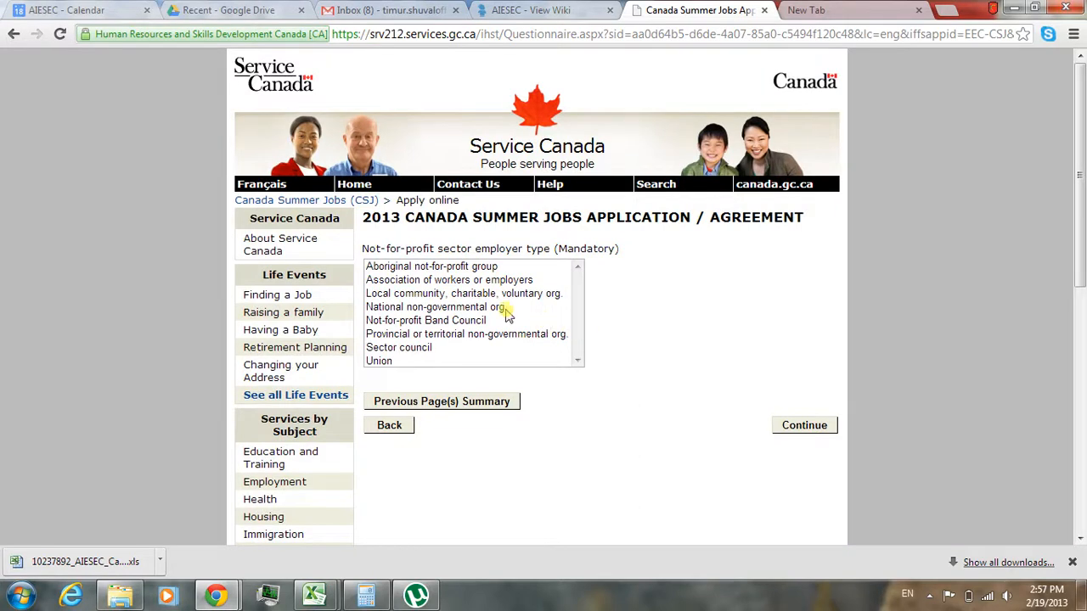
- Submit "Local community, charitable, voluntary org." as the not-for-profit employer type and answer No to the union question
click(501, 294)
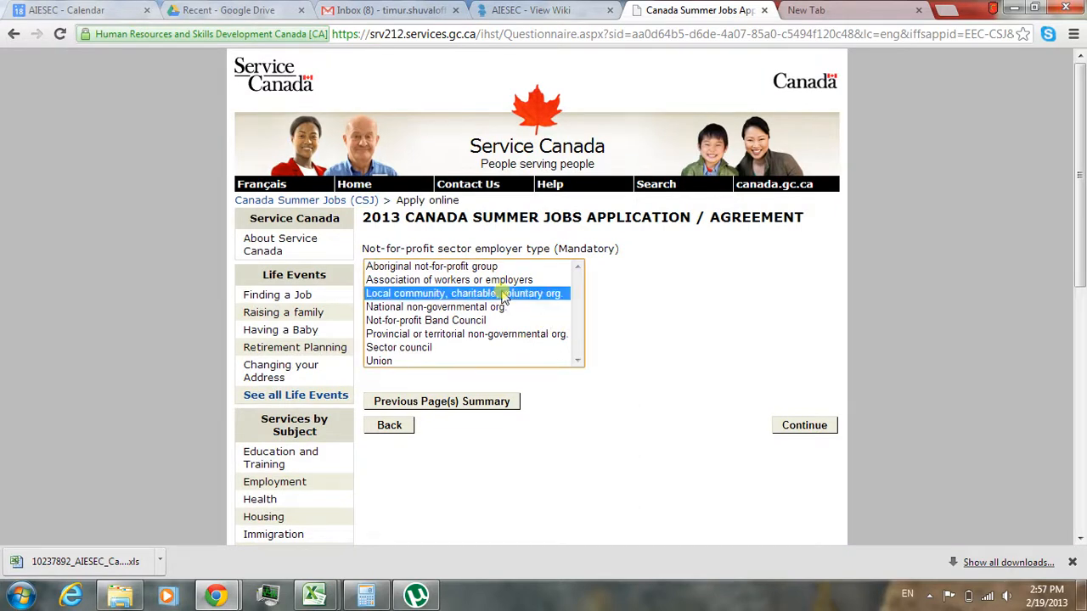
click(802, 422)
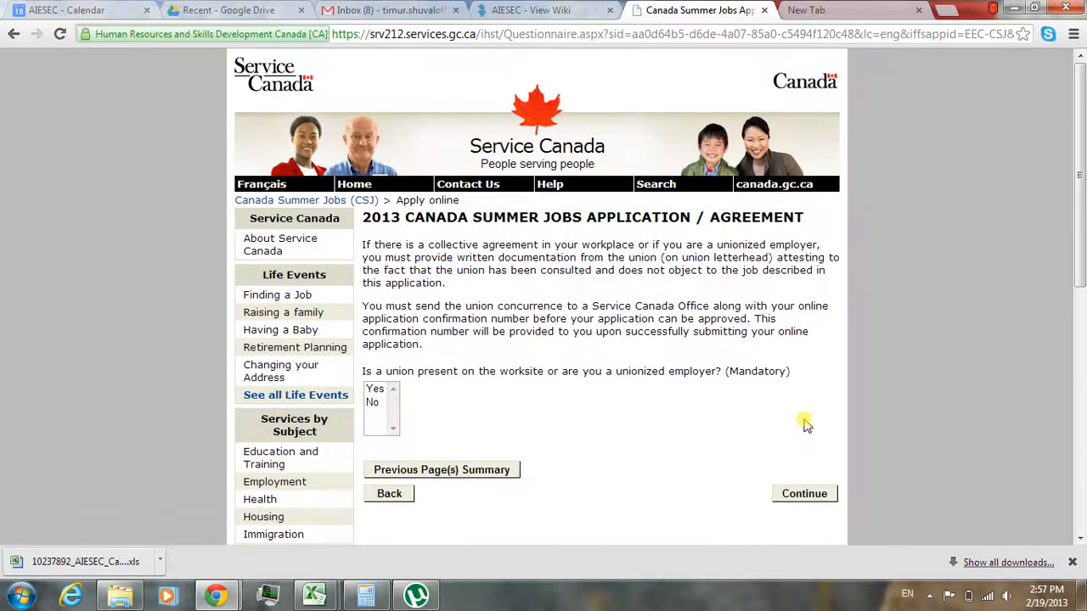
click(374, 402)
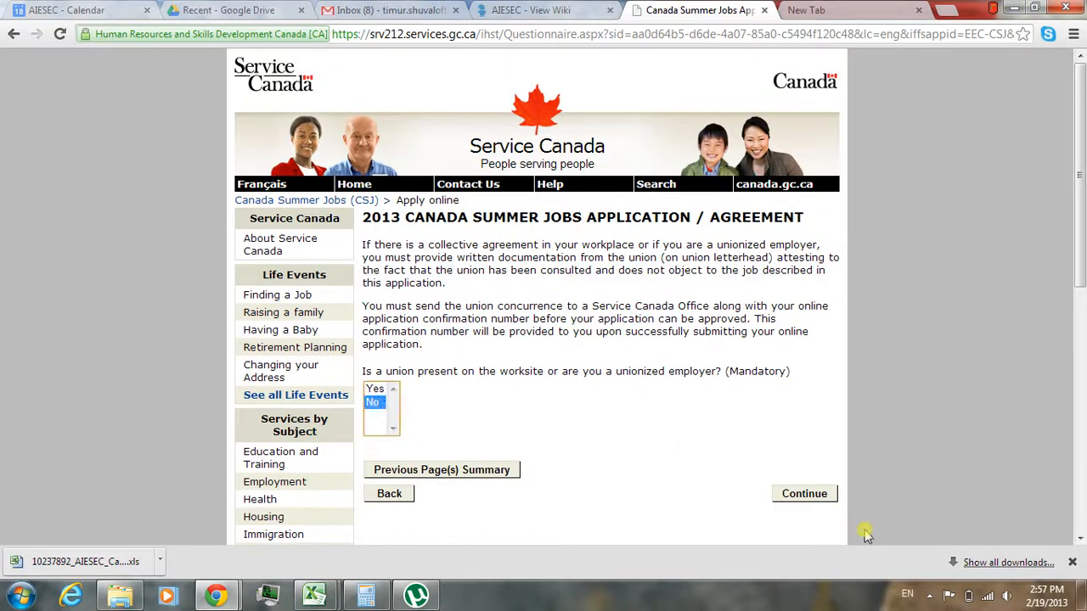
click(819, 501)
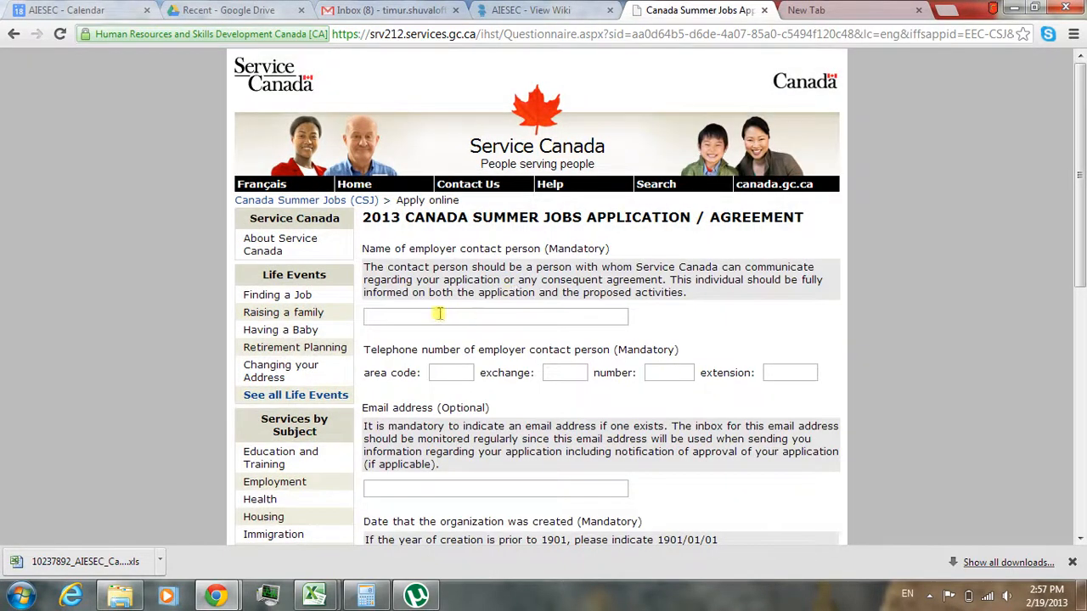
- Enter the full name of the employer contact person
click(440, 314)
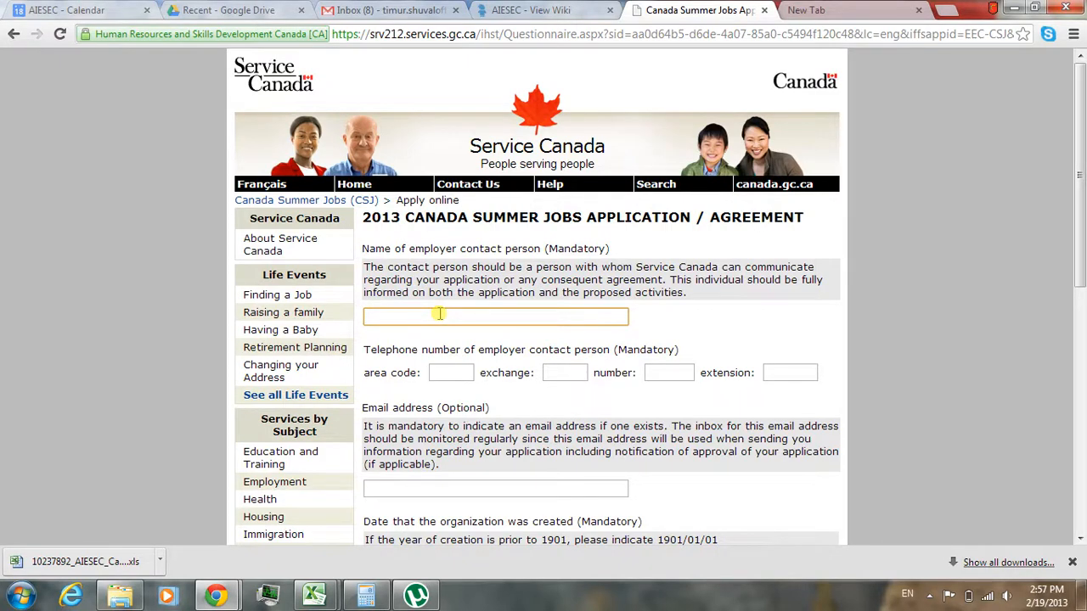
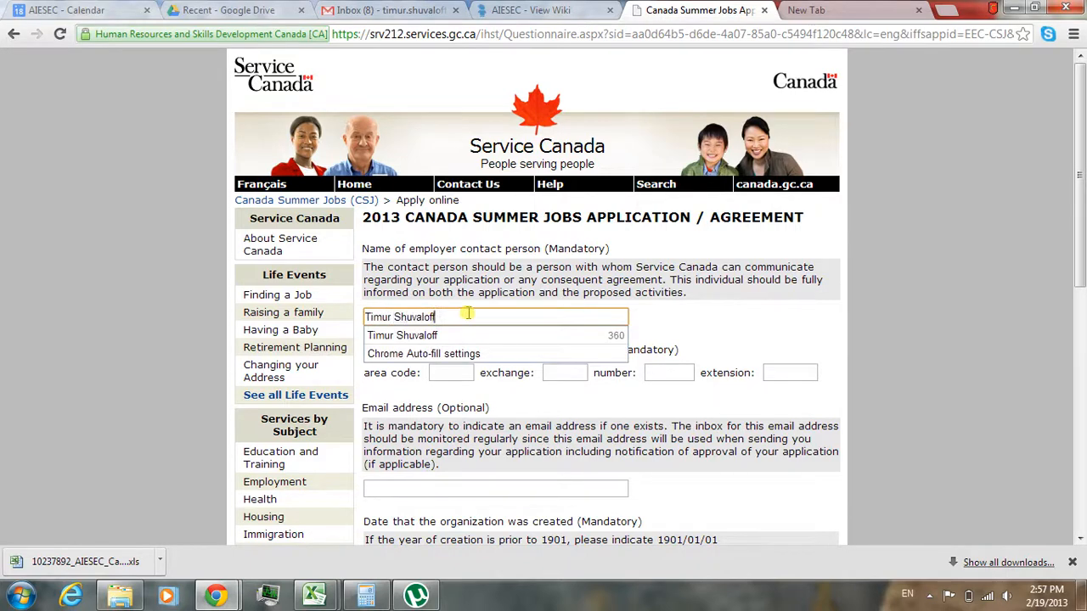
key(Tab)
click(687, 340)
- Fill in the contact person's telephone area code, exchange and number
click(450, 373)
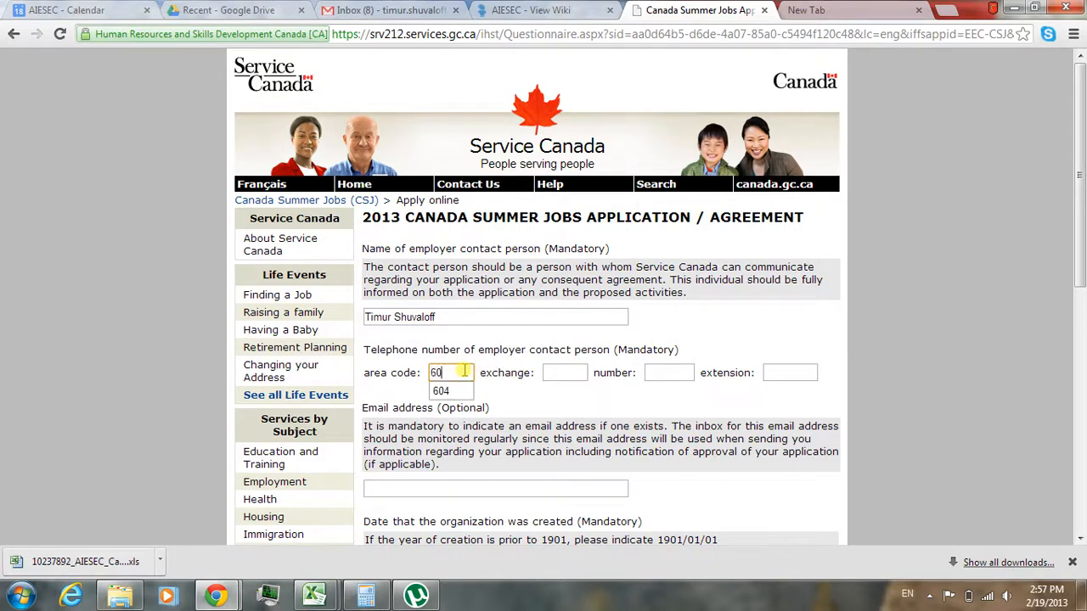
click(575, 373)
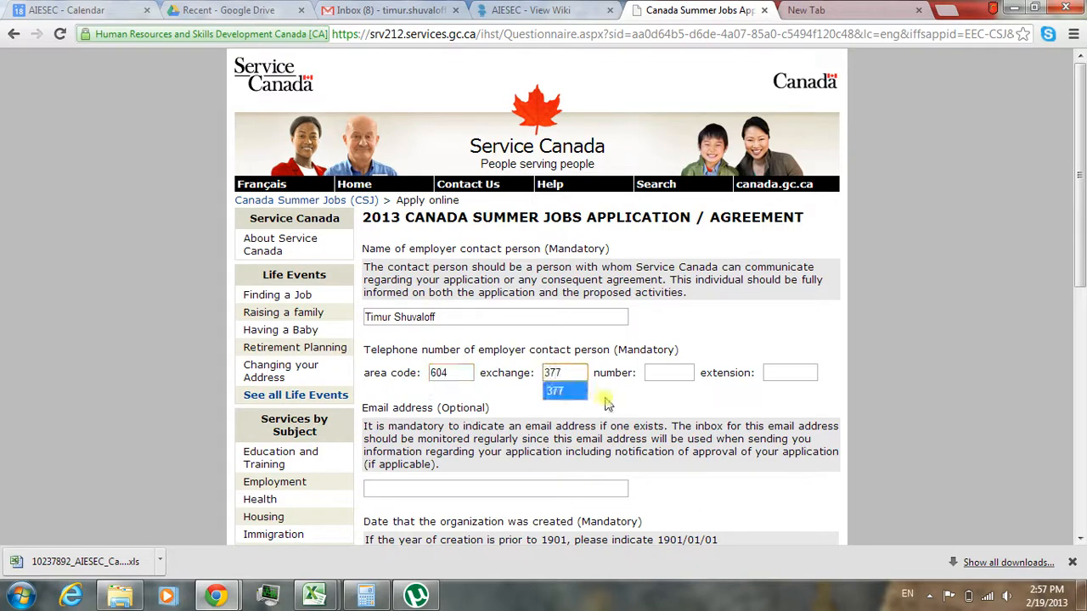
click(656, 372)
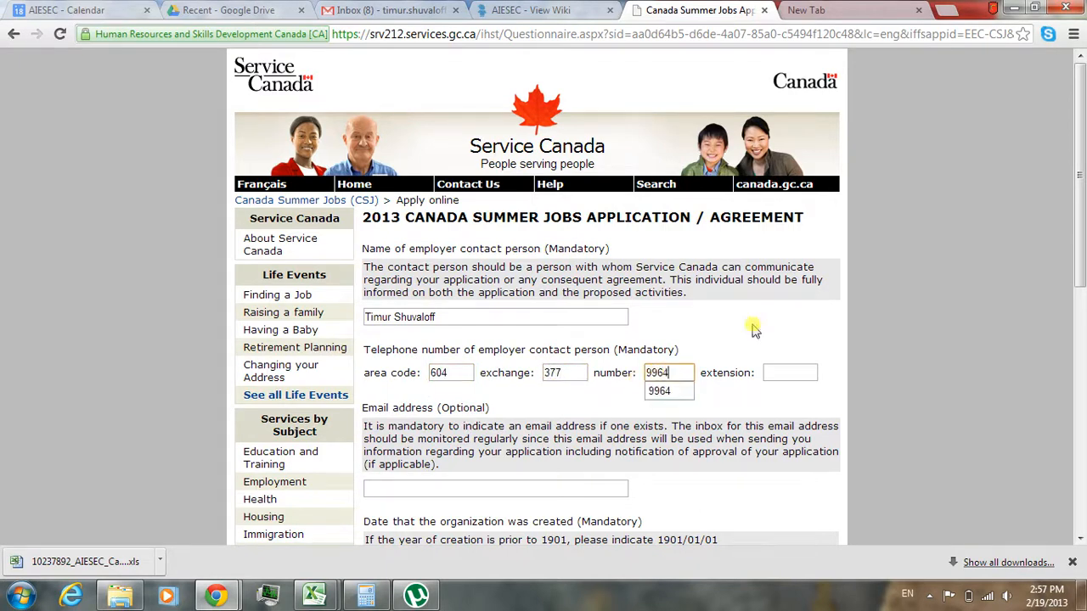
- Fill in the contact person's email address using the saved suggestion
drag(1083, 195, 1084, 264)
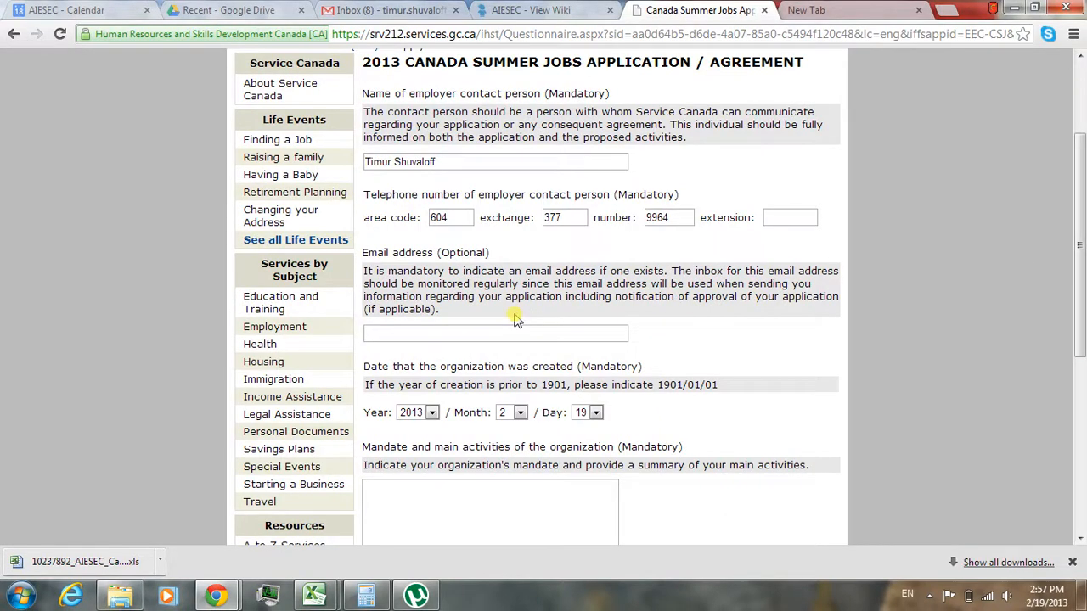
click(449, 328)
text(ti)
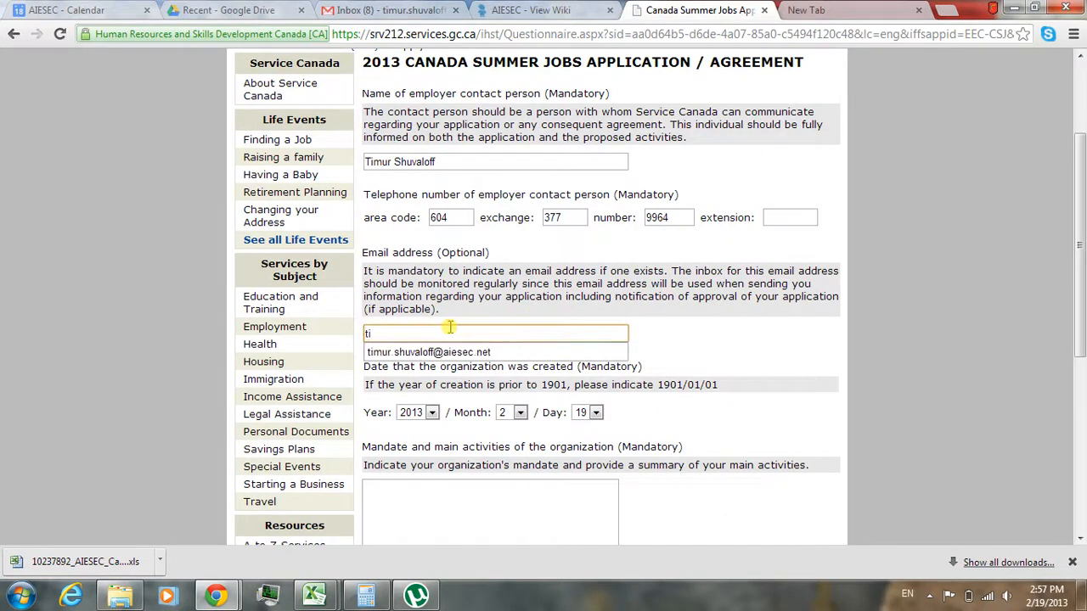
click(429, 352)
- Set the year in the organization's creation date to 1997
scroll(438, 361, down, 1)
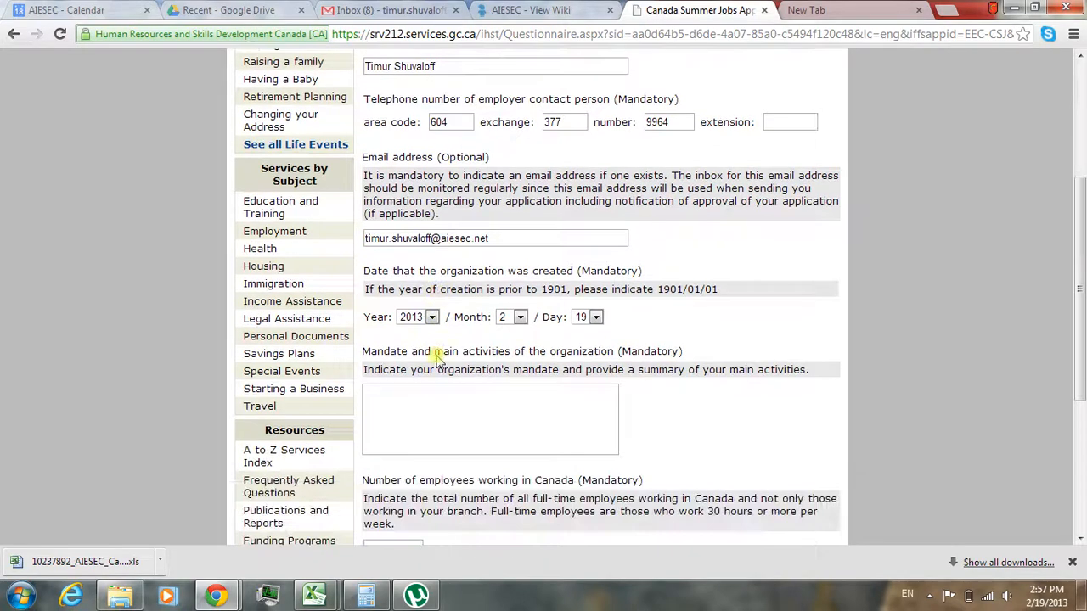
click(431, 316)
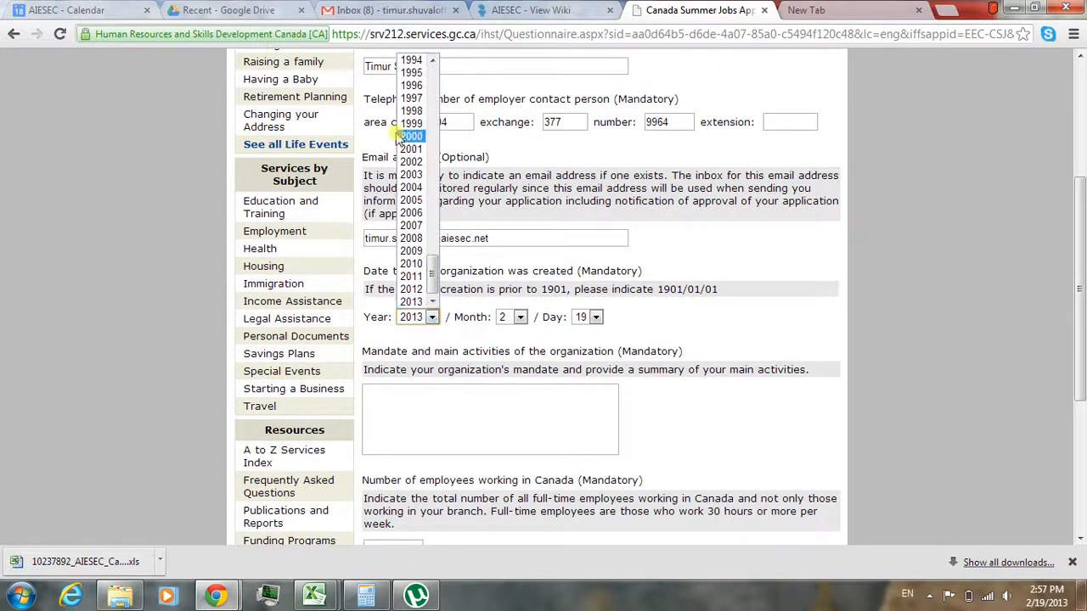
click(406, 98)
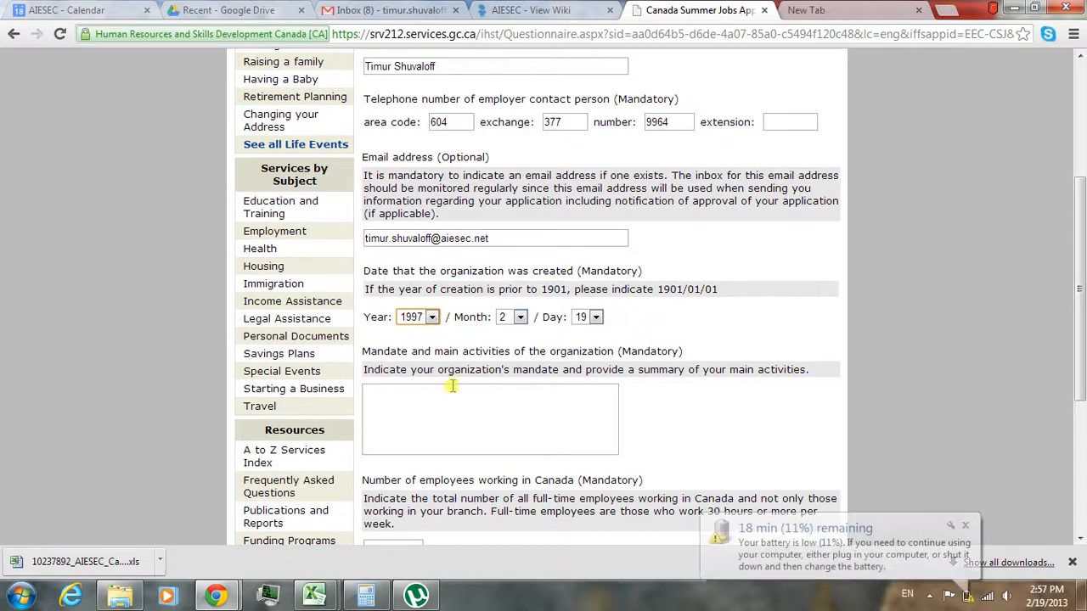
- Enter "International Student Exchange and Youth Leadership" as the organization's mandate and main activities
click(425, 399)
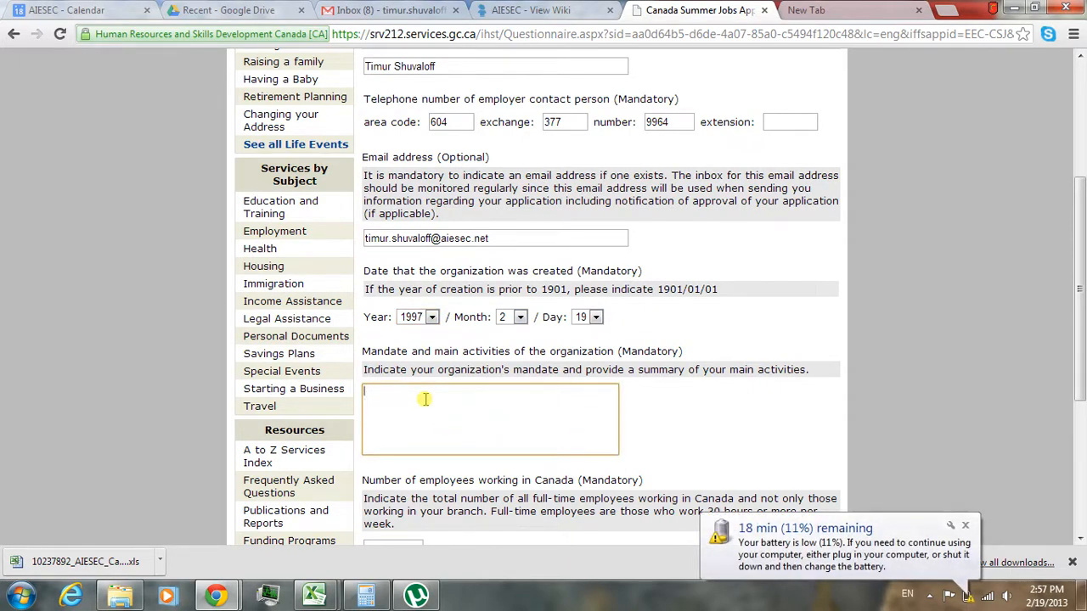
text(AInt)
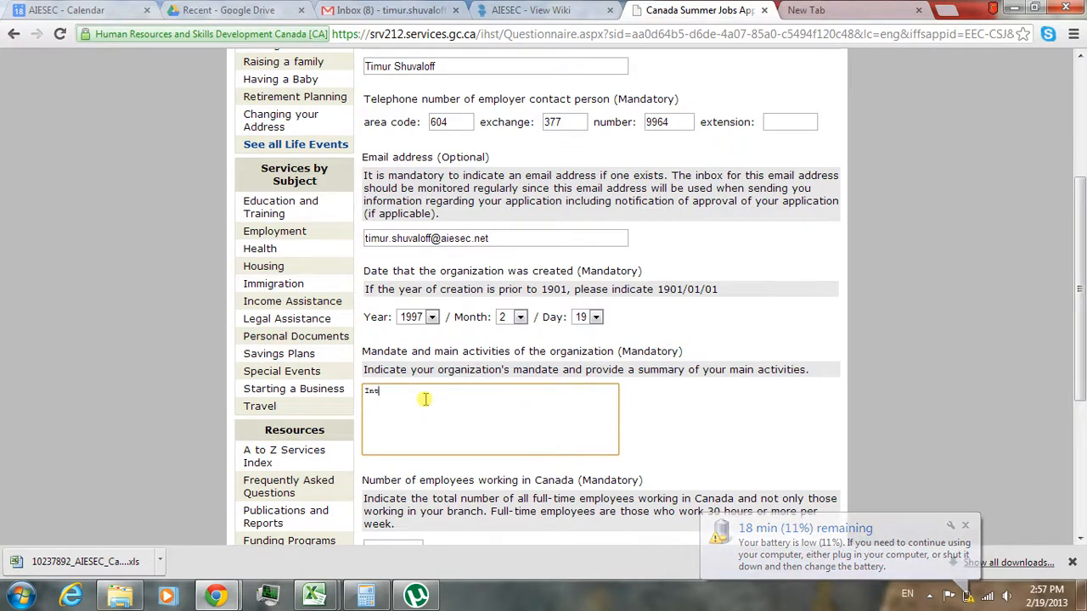
text(ernational Stduent)
key(BackSpace)
key(BackSpace)
key(BackSpace)
key(BackSpace)
key(BackSpace)
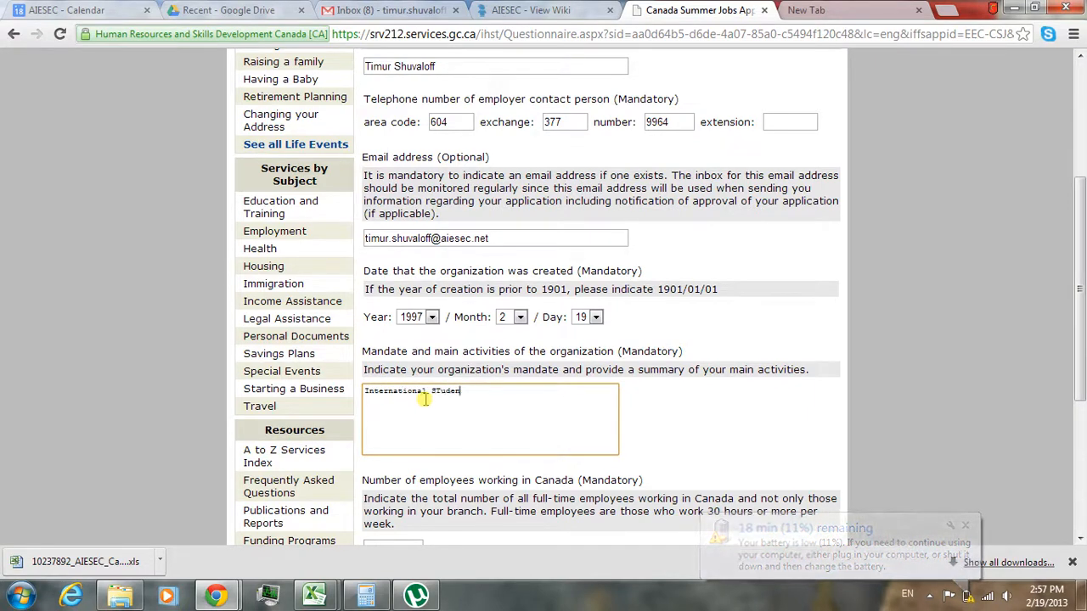
text(udent Exchange and Youth Leadership)
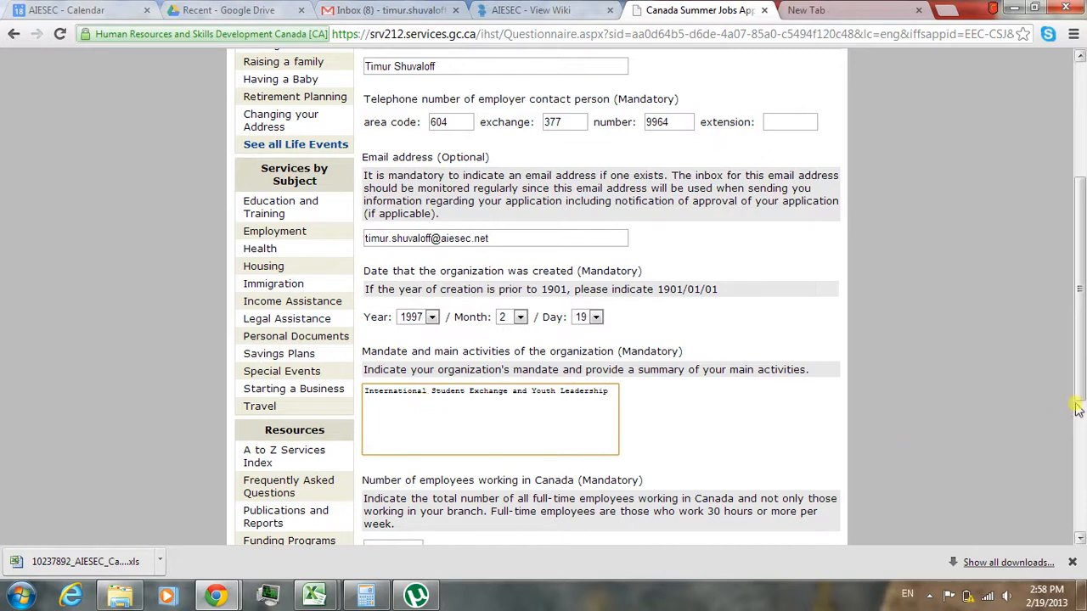
- Set the number of employees working in Canada to 8 and continue to the next page
scroll(527, 340, down, 3)
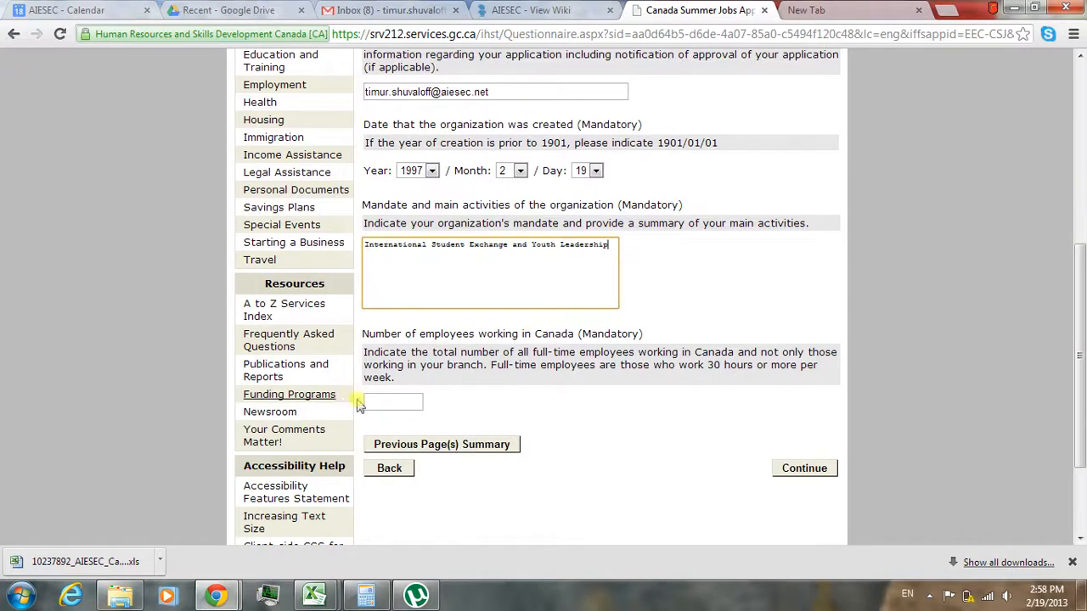
click(409, 404)
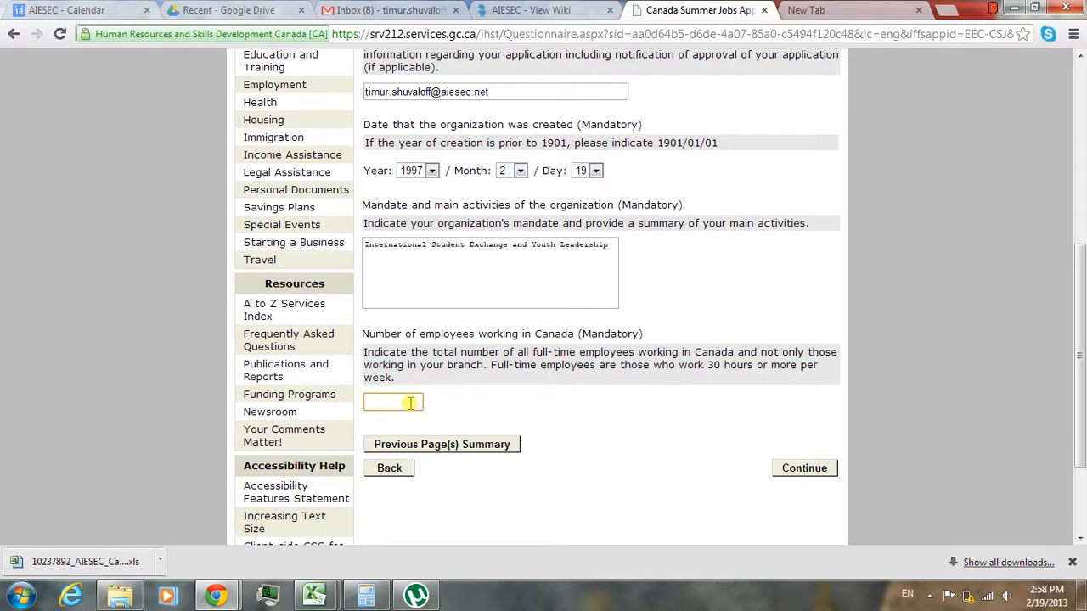
text(8)
click(589, 411)
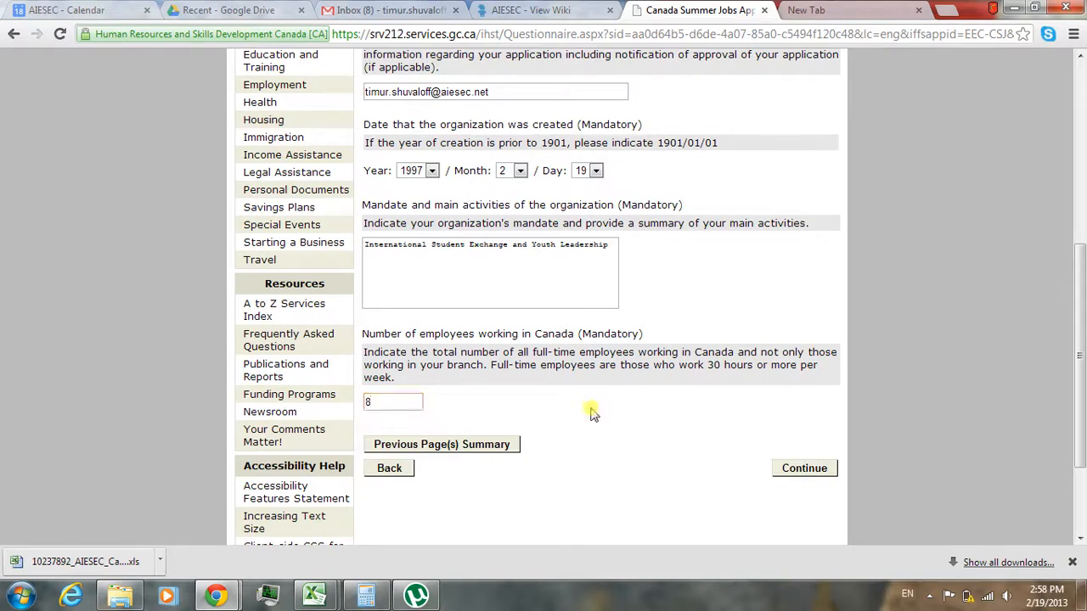
click(802, 468)
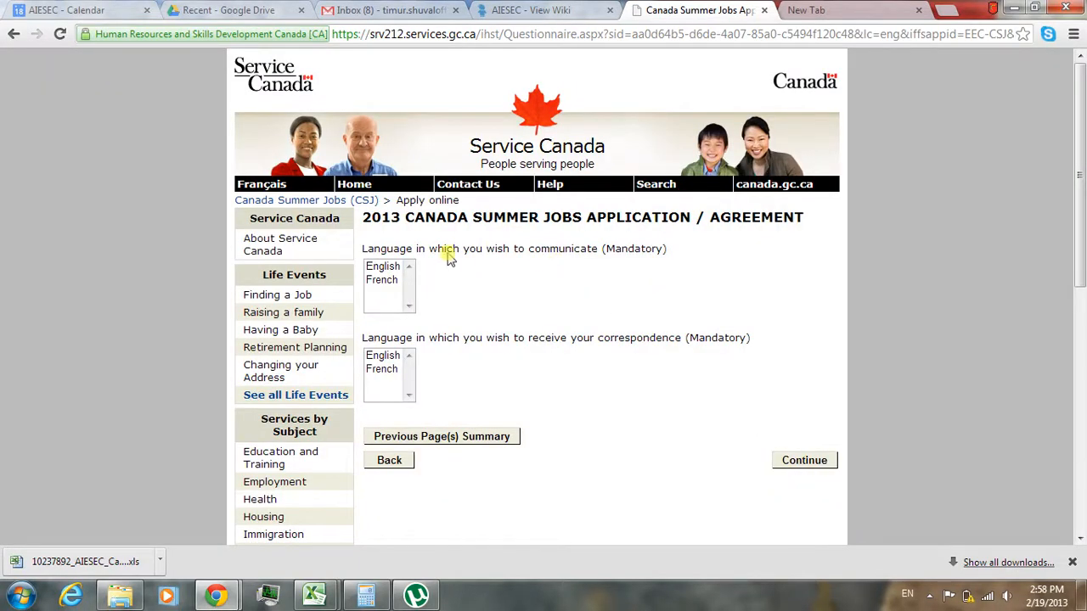
- Choose English for both communication and correspondence, and continue to the next page
click(382, 267)
click(382, 357)
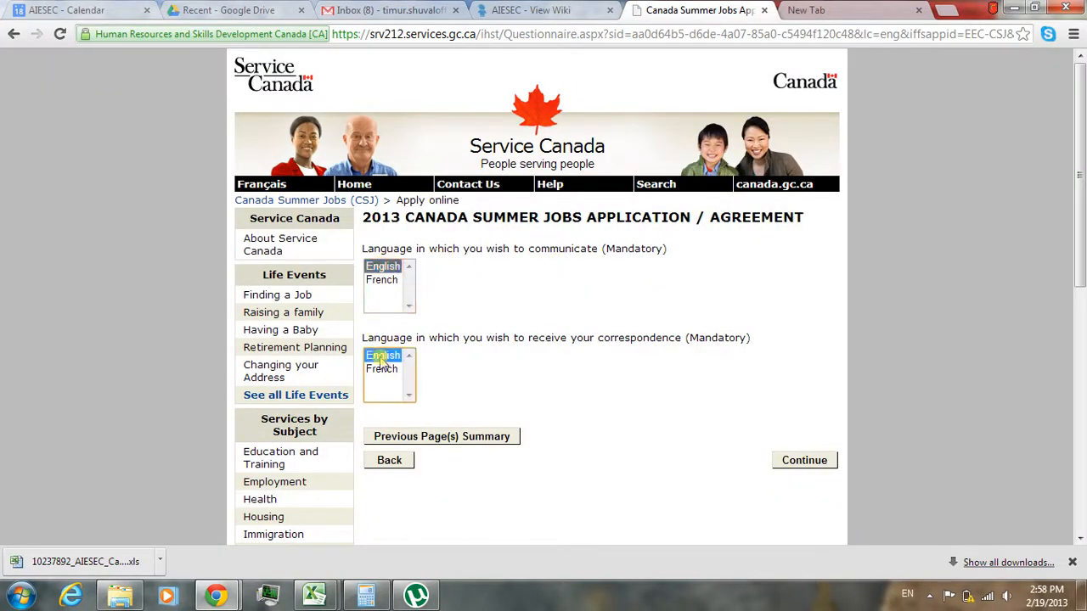
click(798, 461)
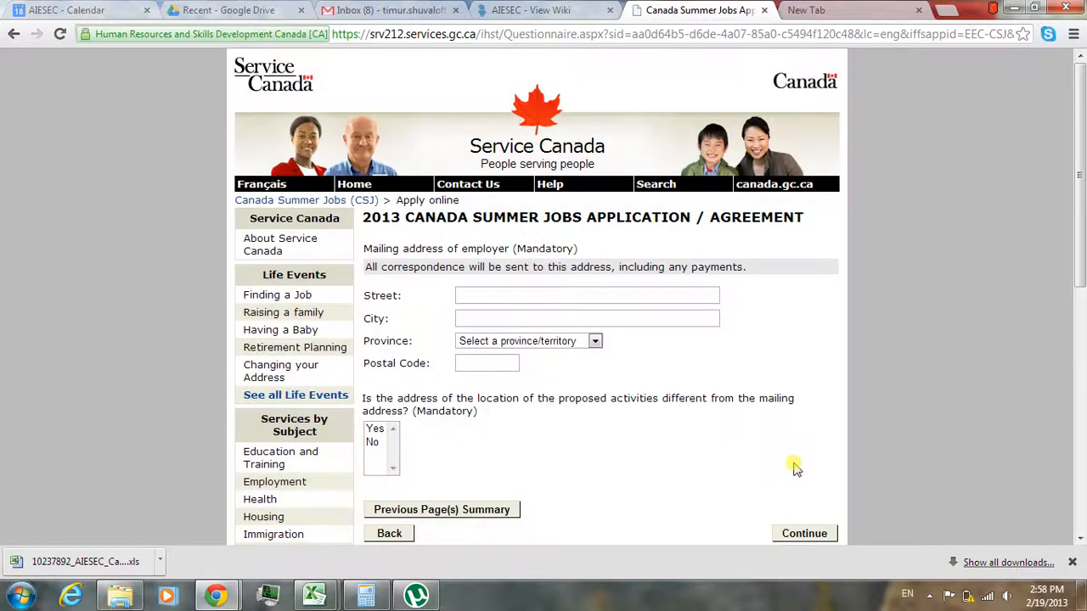
- Fill in the street and city of the employer's mailing address
click(608, 295)
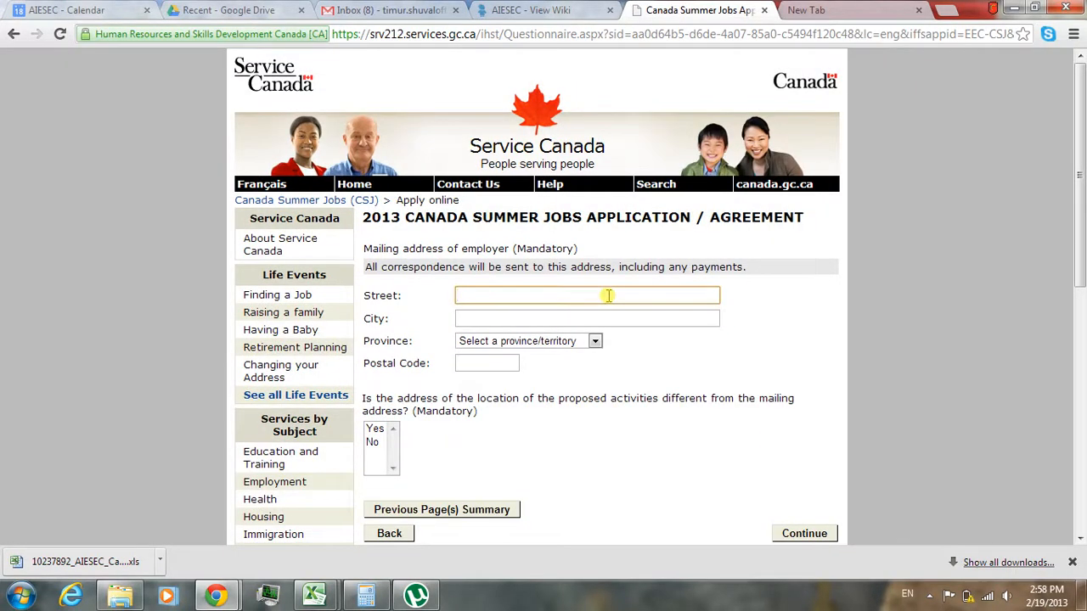
text(8888)
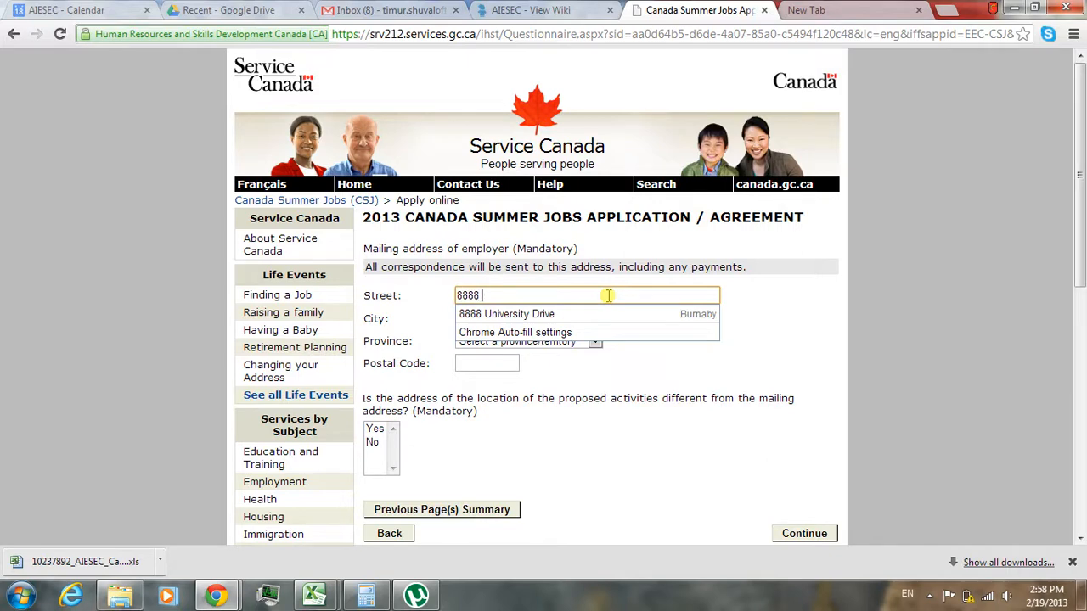
text( University Drive)
click(818, 316)
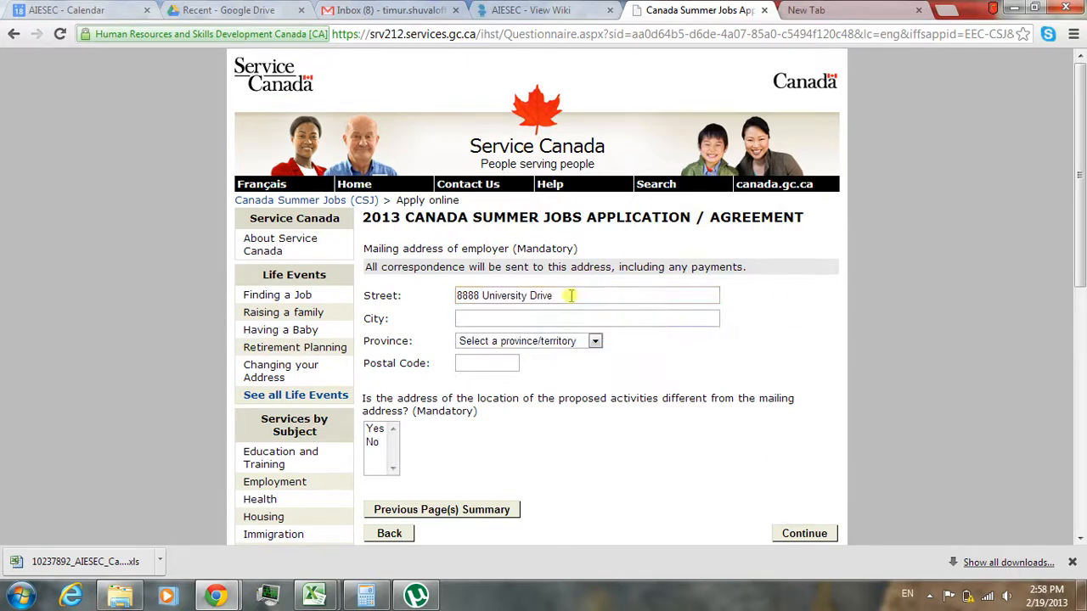
click(534, 318)
text(Burnaby)
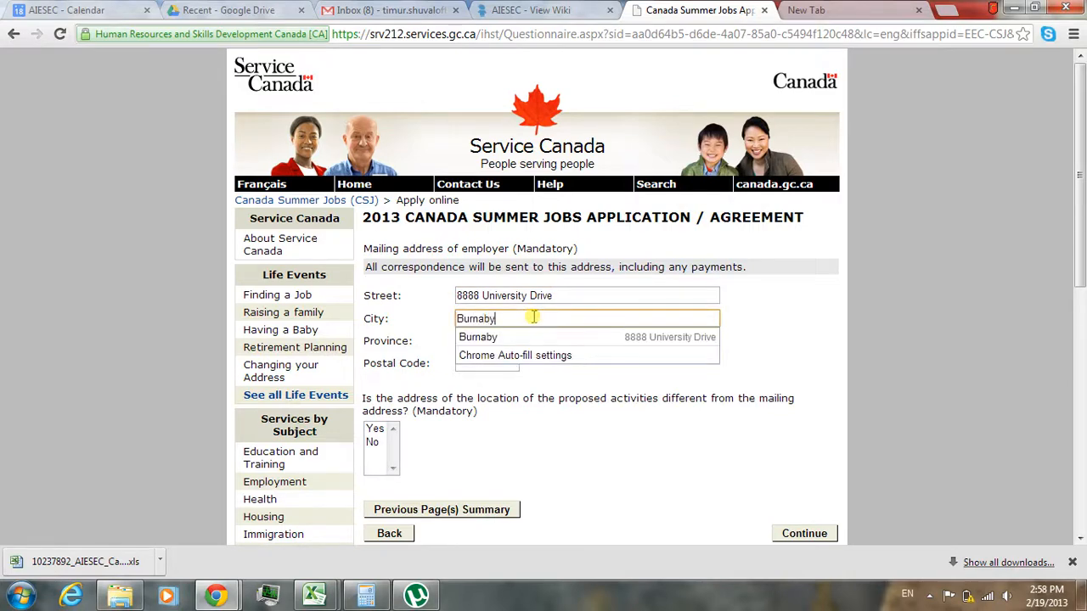
click(757, 336)
- Select British Columbia as the mailing address province and enter the postal code
click(546, 343)
click(543, 345)
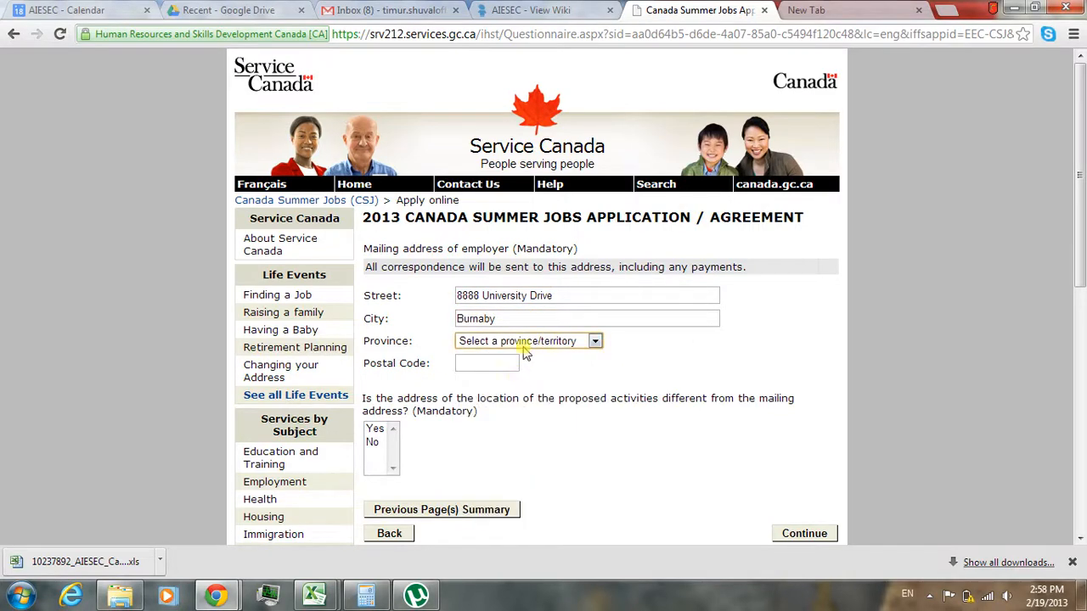
click(523, 343)
click(501, 379)
click(495, 365)
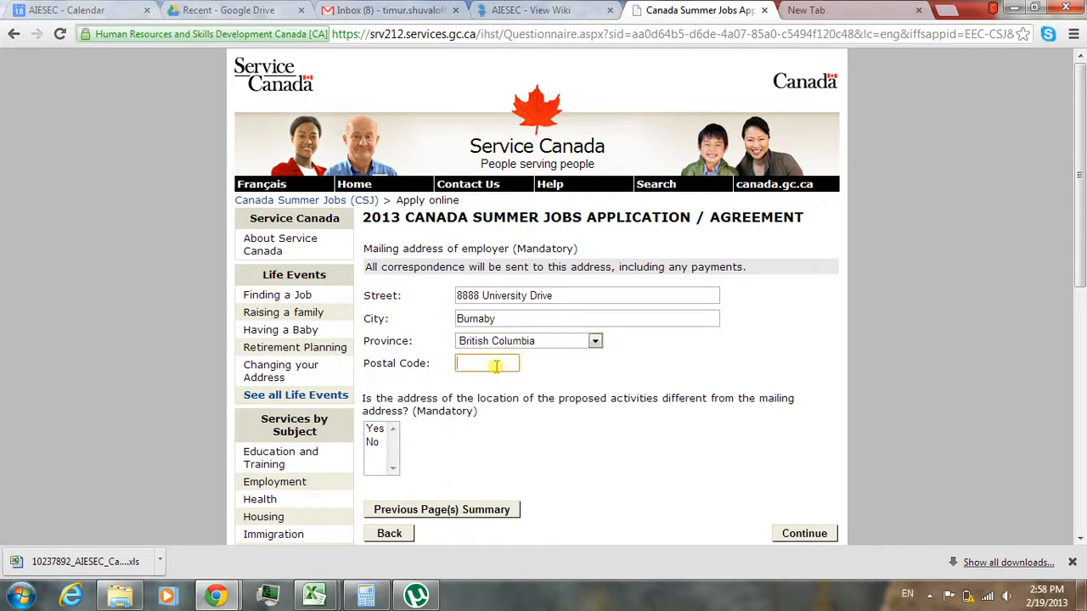
text(V5A )
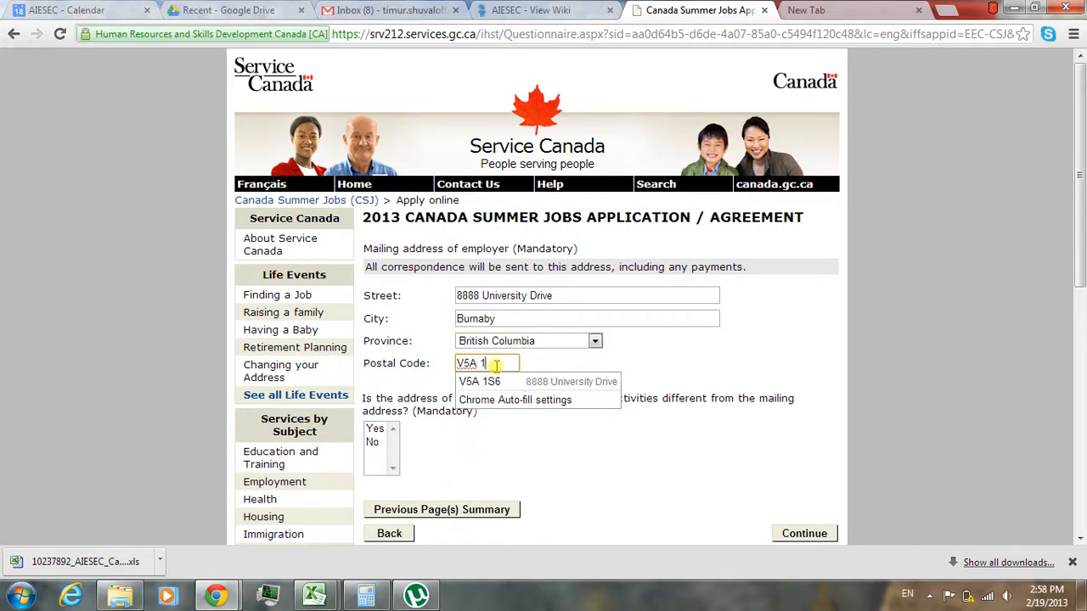
text(1S6)
click(676, 365)
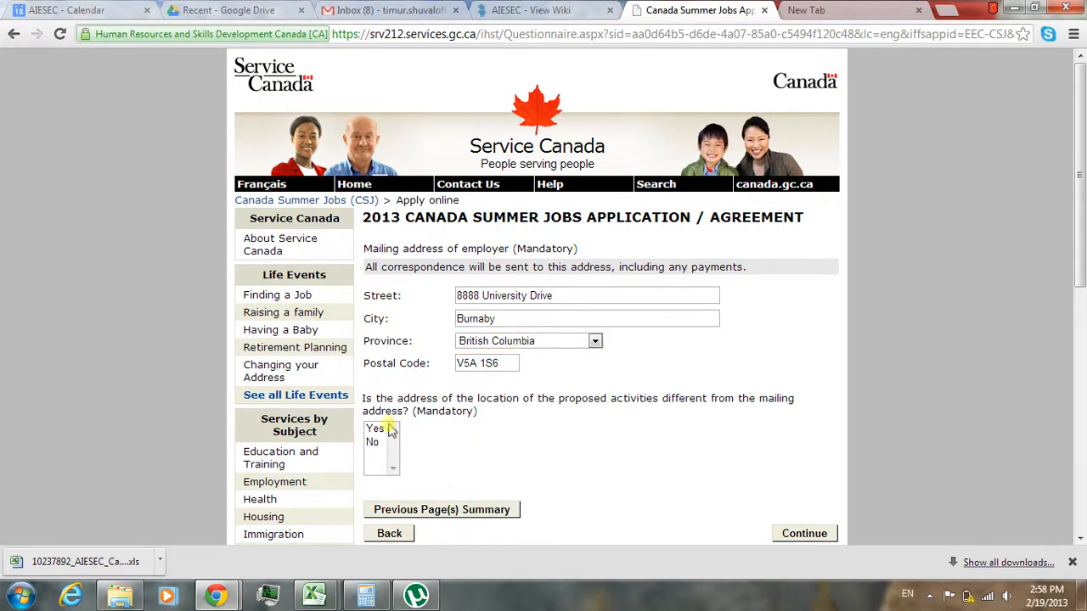
- Answer No to the proposed activities being at a different address, and continue to the next page
click(377, 429)
click(372, 442)
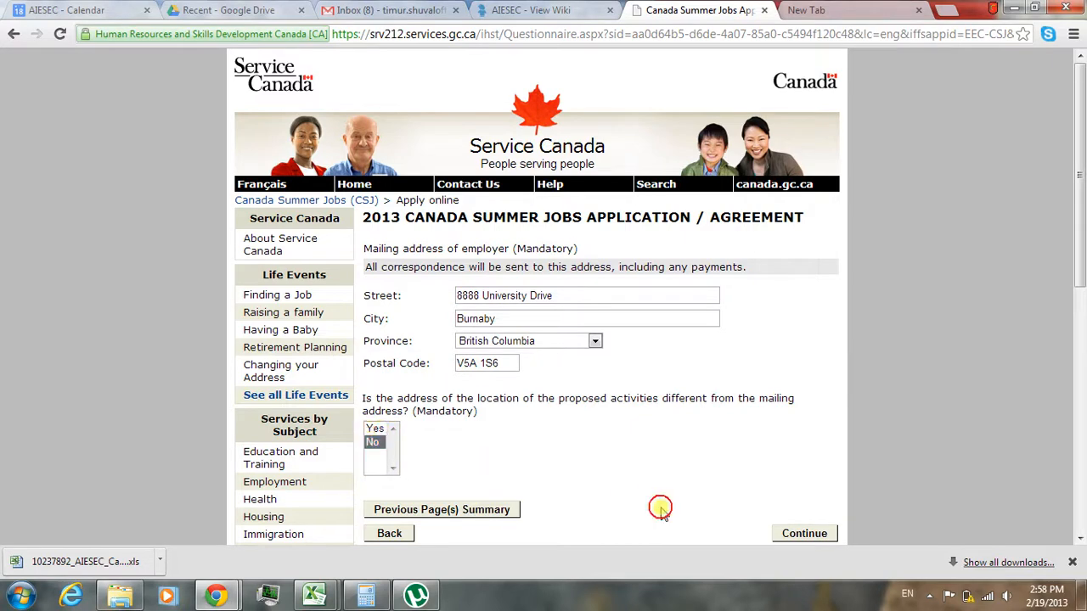
click(811, 537)
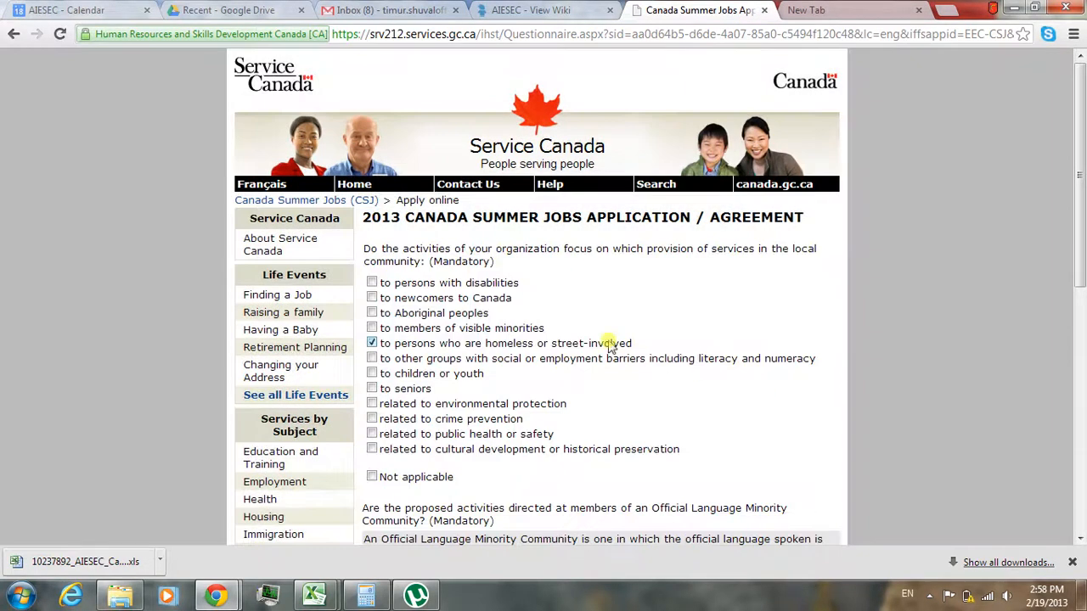
- Mark only cultural development or historical preservation as the service focus, and answer No for the Official Language Minority Community
click(611, 344)
click(373, 478)
click(372, 450)
scroll(679, 242, down, 3)
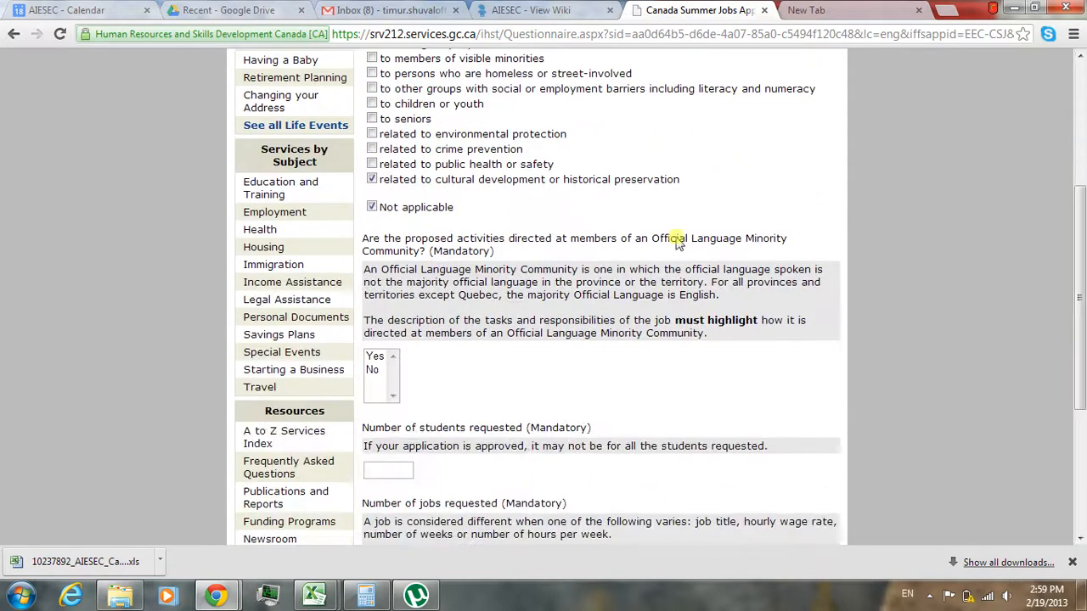
click(372, 207)
click(372, 369)
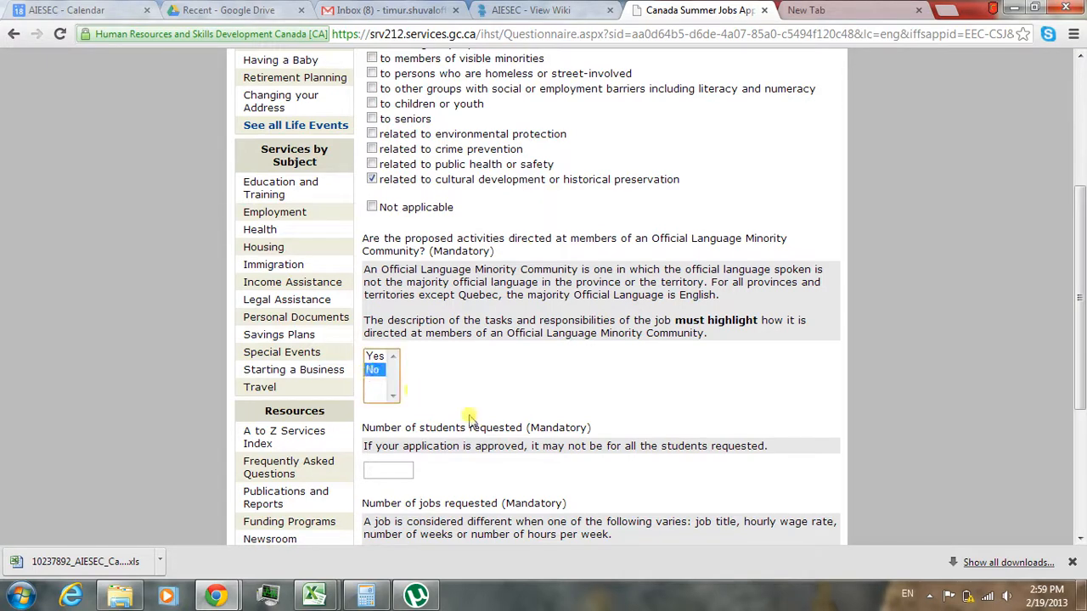
click(474, 422)
- Request 2 students and 1 job, and continue to the job description page
scroll(476, 422, down, 3)
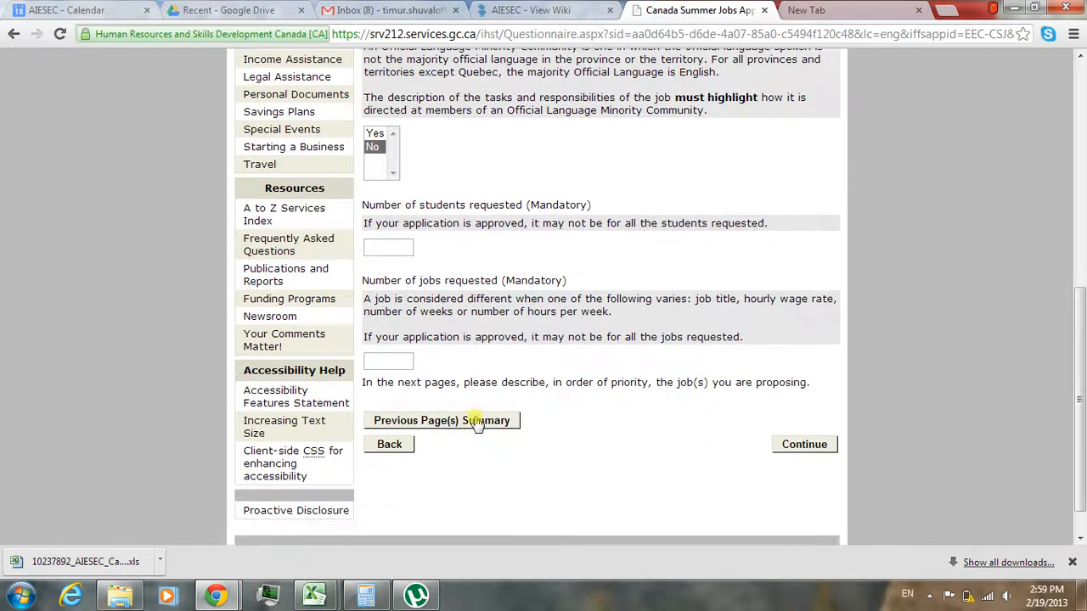
click(379, 249)
text(2)
click(376, 365)
text(1)
click(804, 444)
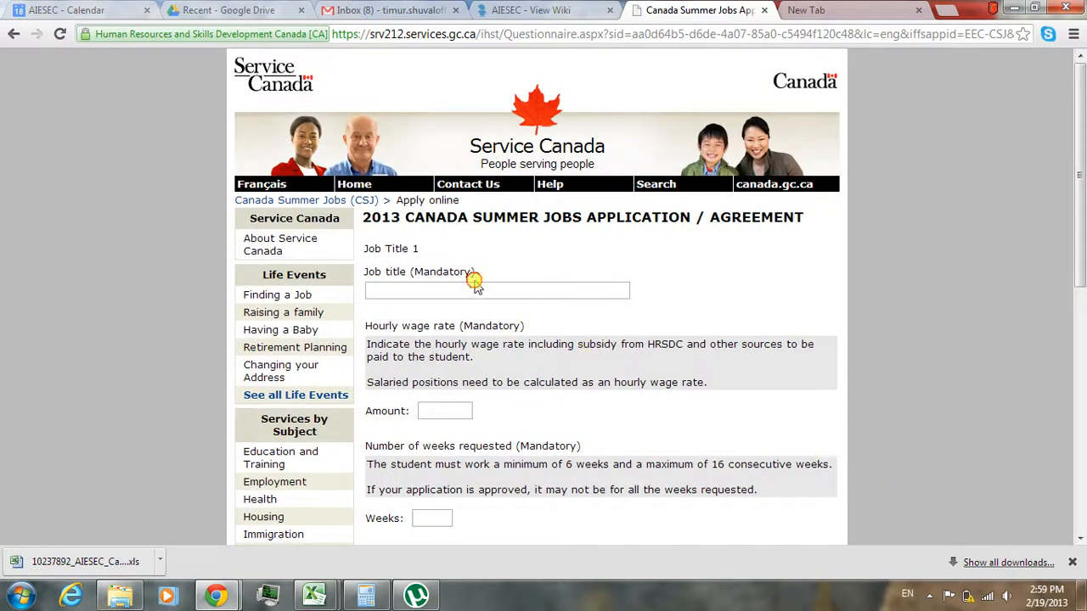
- Enter Marketing Director as the job title with an hourly wage rate of 10.25
click(455, 293)
text(Marketing)
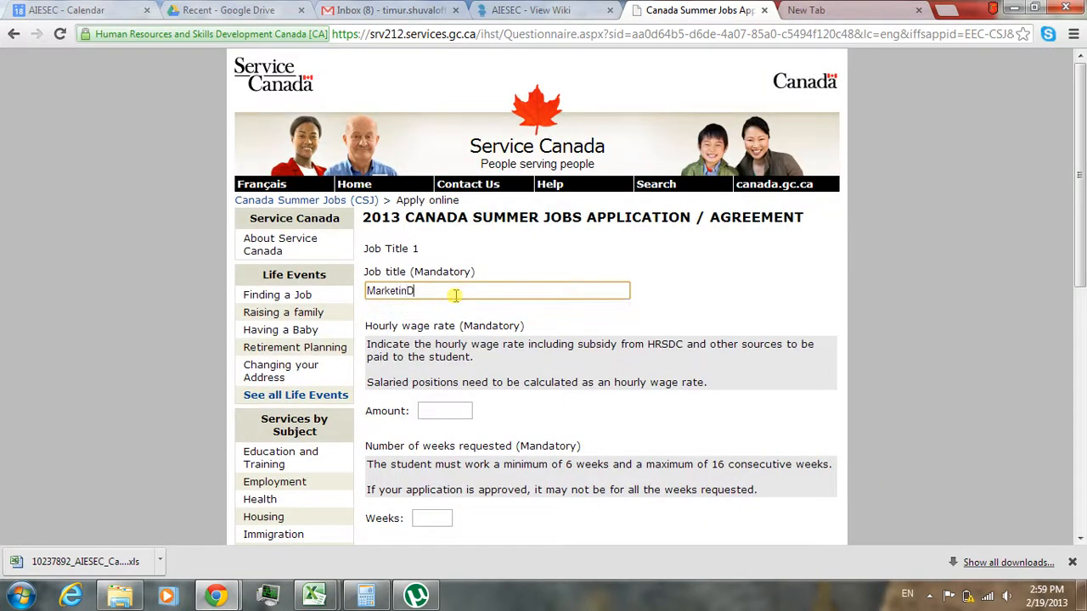
text( Director)
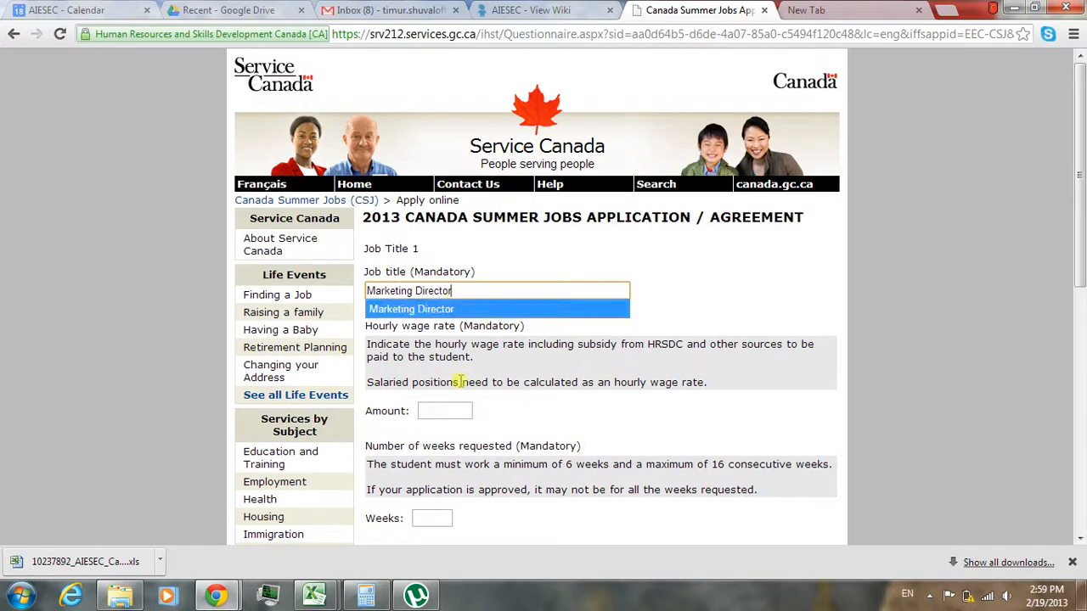
click(435, 408)
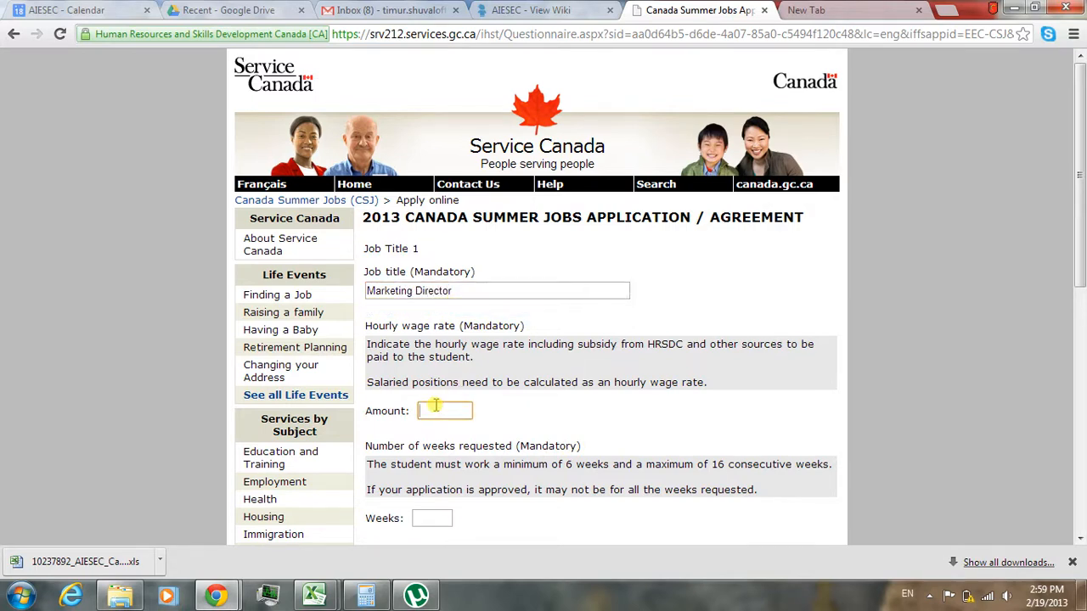
text(10.25)
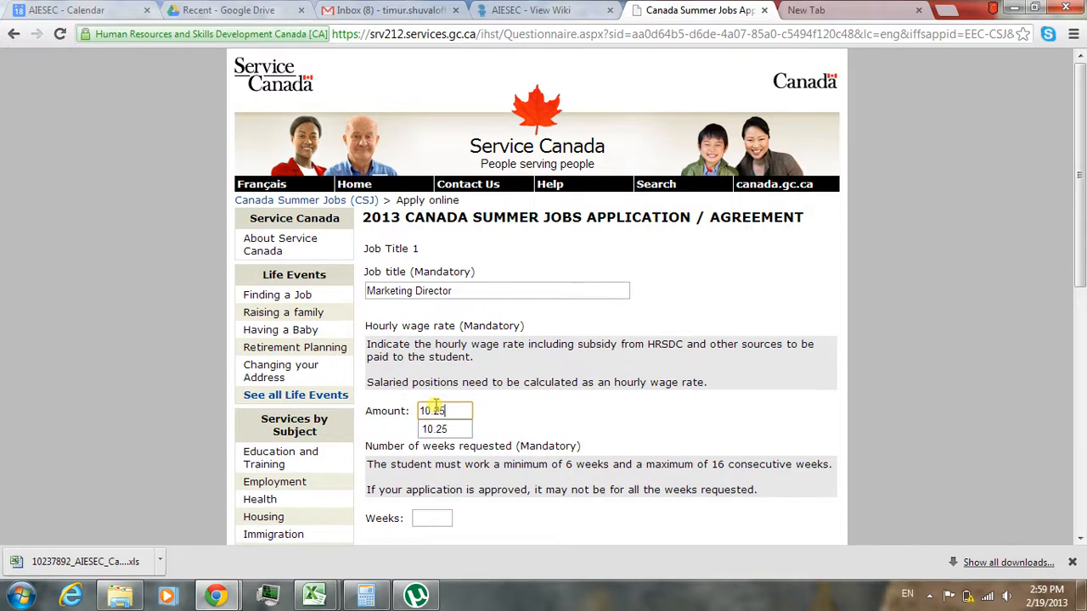
click(590, 442)
- Request 16 weeks at 40 hours per week for the job, and continue to the next page
scroll(590, 442, down, 3)
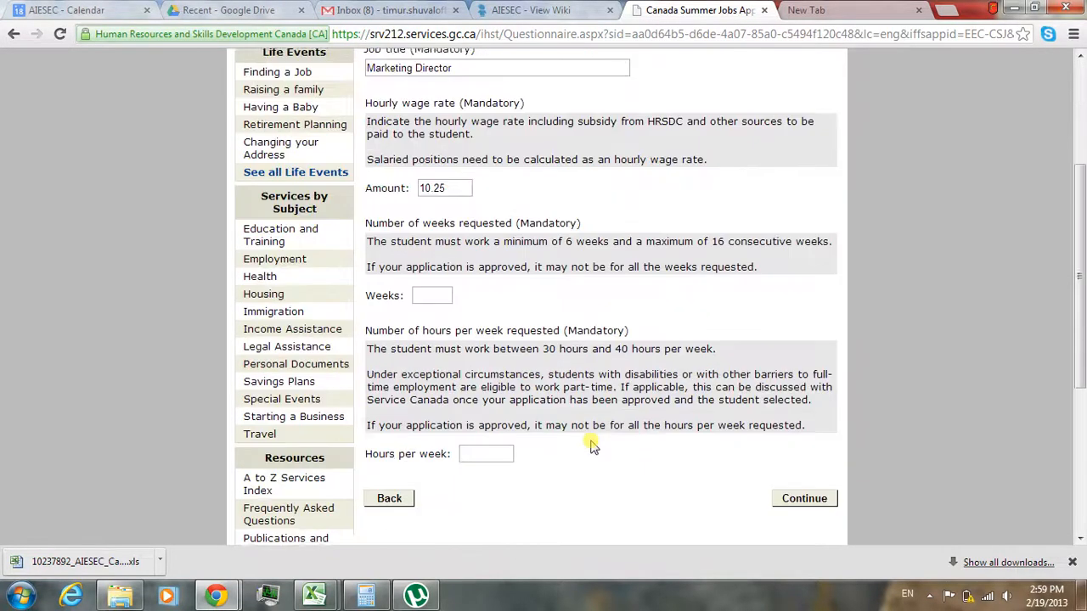
click(432, 263)
text(16)
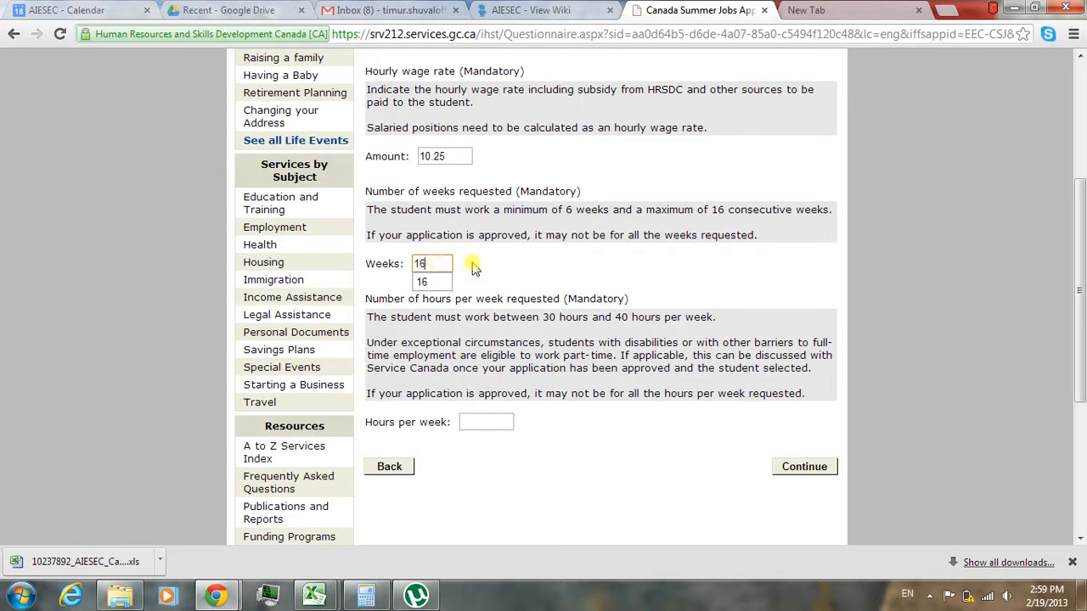
click(574, 272)
scroll(574, 272, down, 1)
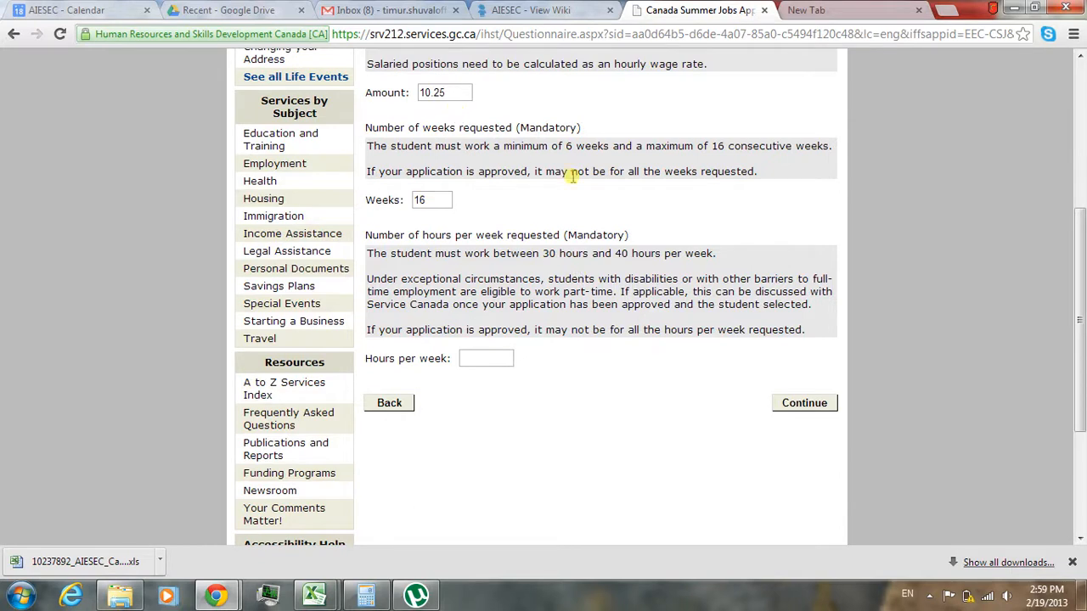
drag(566, 146, 728, 146)
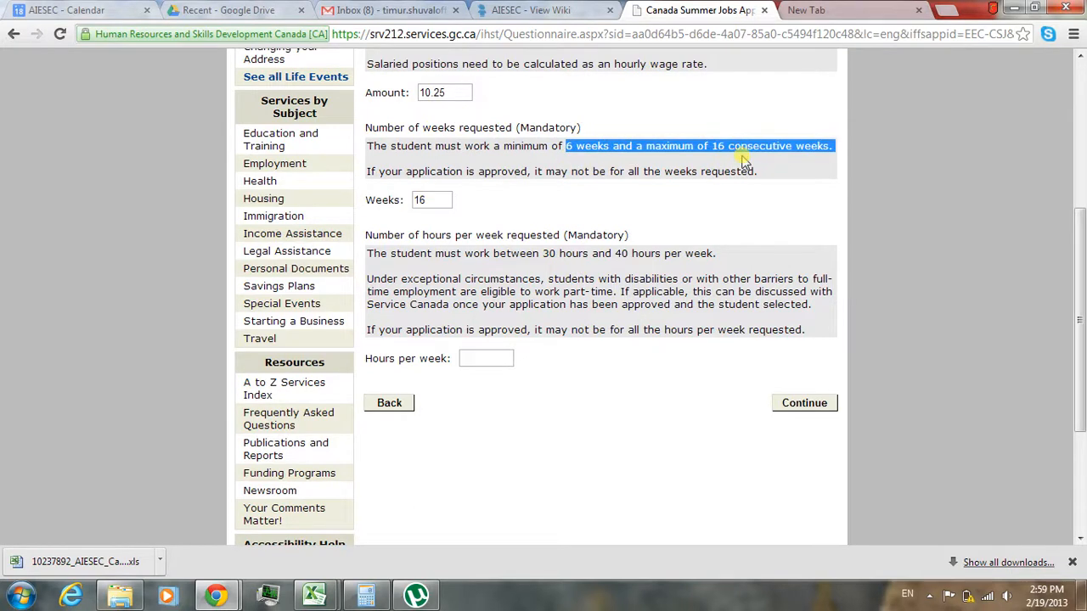
click(545, 209)
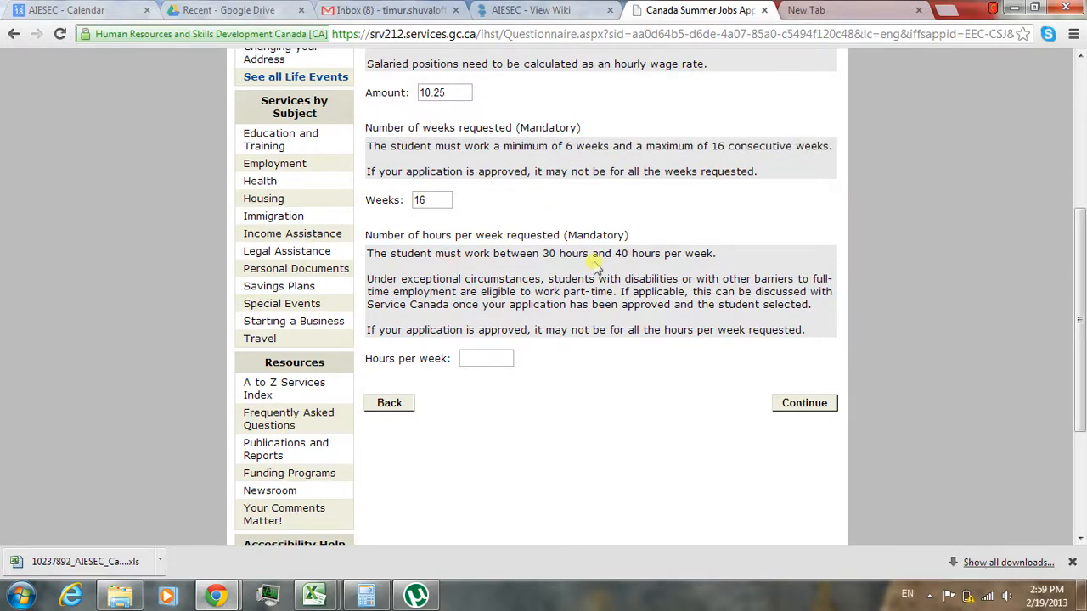
click(472, 358)
text(40)
click(789, 398)
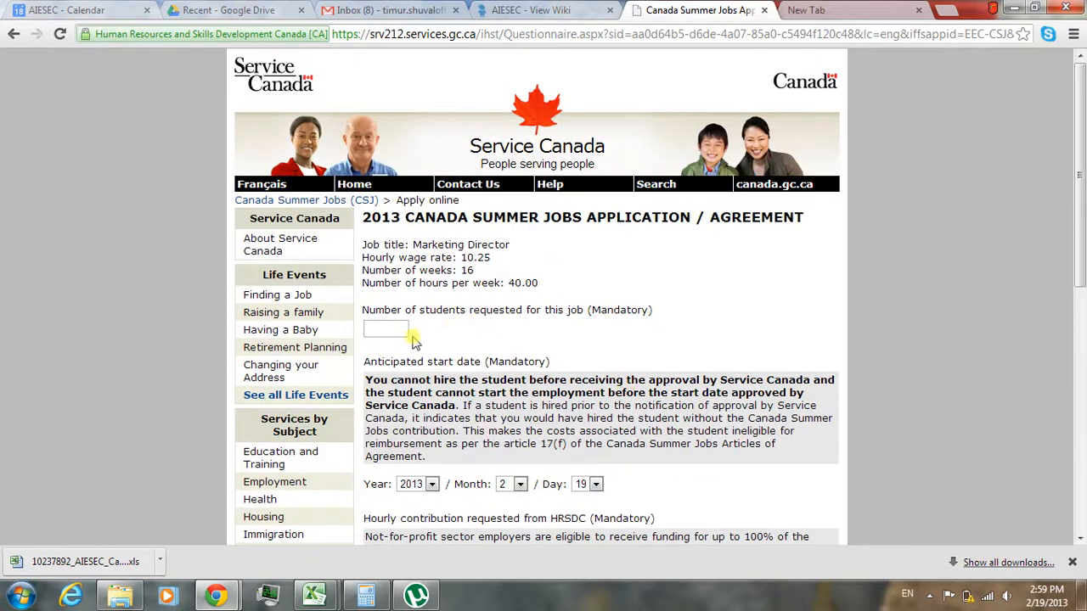
- Set the number of students requested for the Marketing Director job to 2
click(393, 333)
text(2)
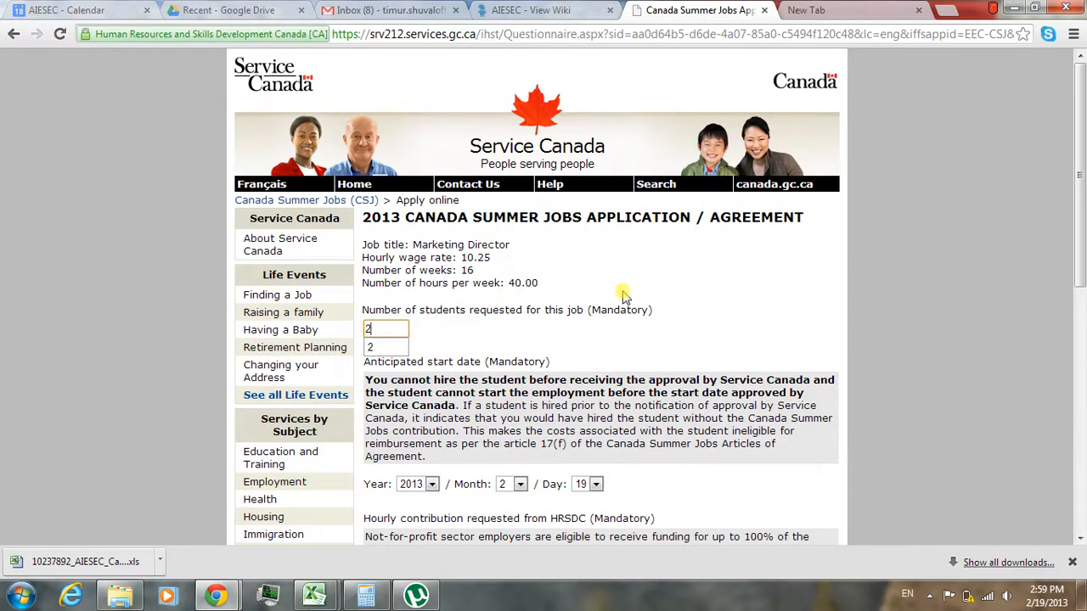
- Set the anticipated start date for the Marketing Director job to year 2013, month 5, day 6
click(623, 295)
scroll(623, 295, down, 3)
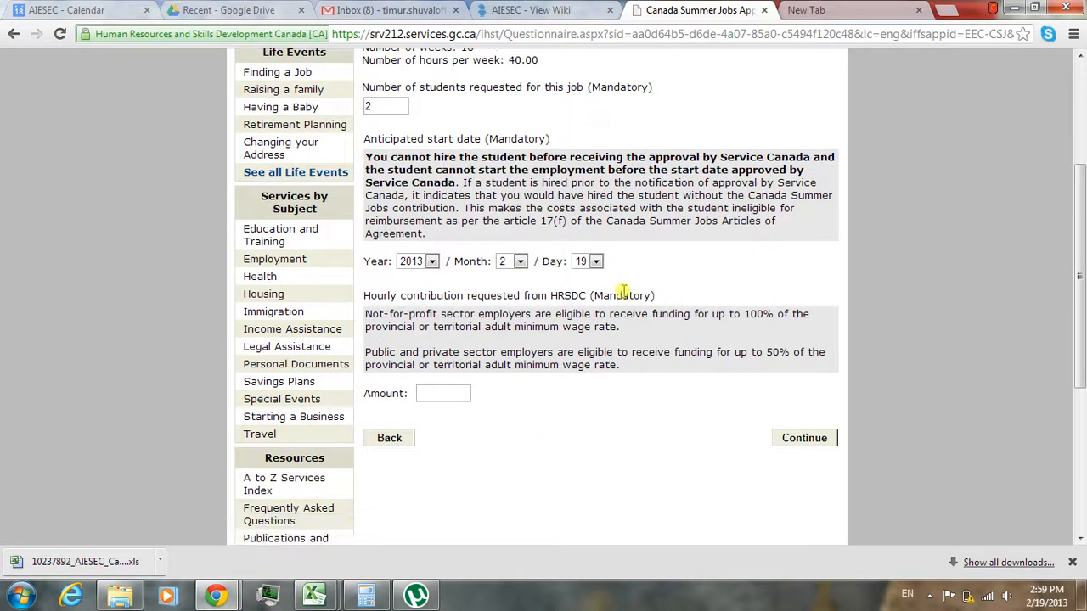
click(521, 261)
click(514, 322)
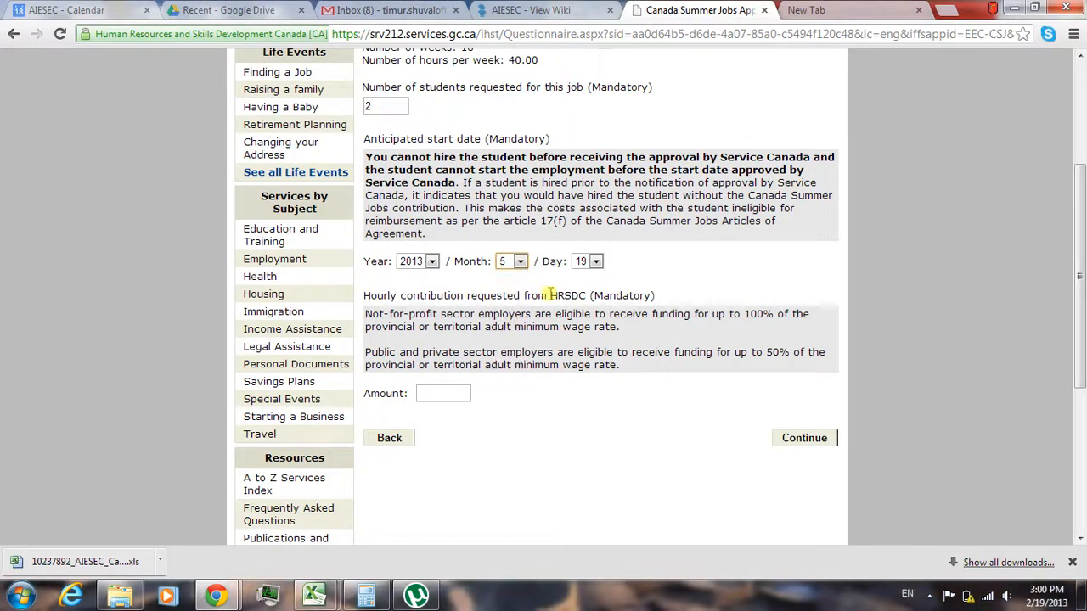
click(583, 263)
click(586, 342)
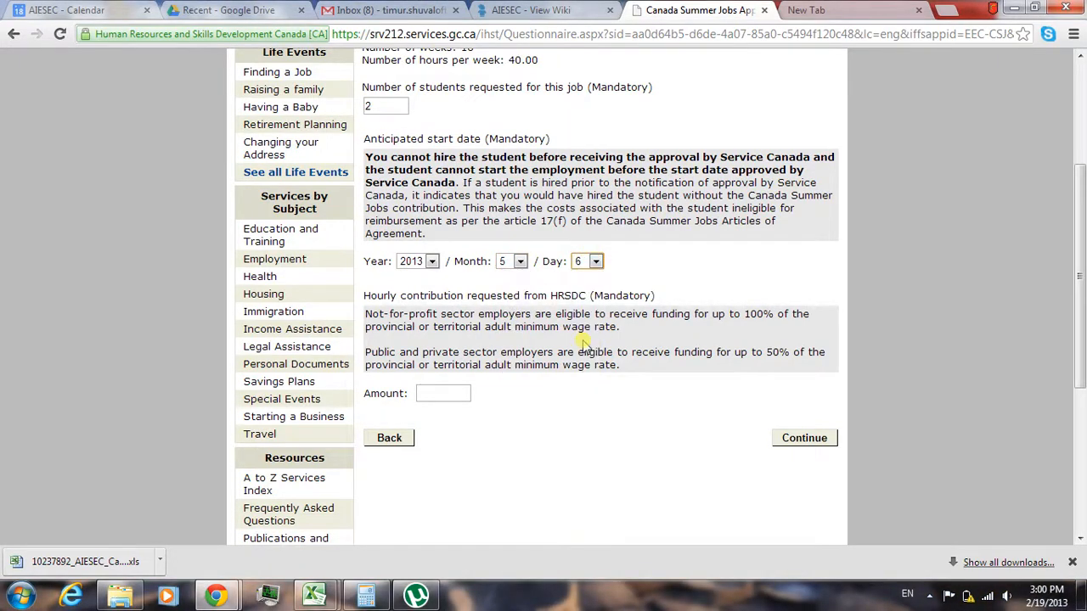
click(529, 300)
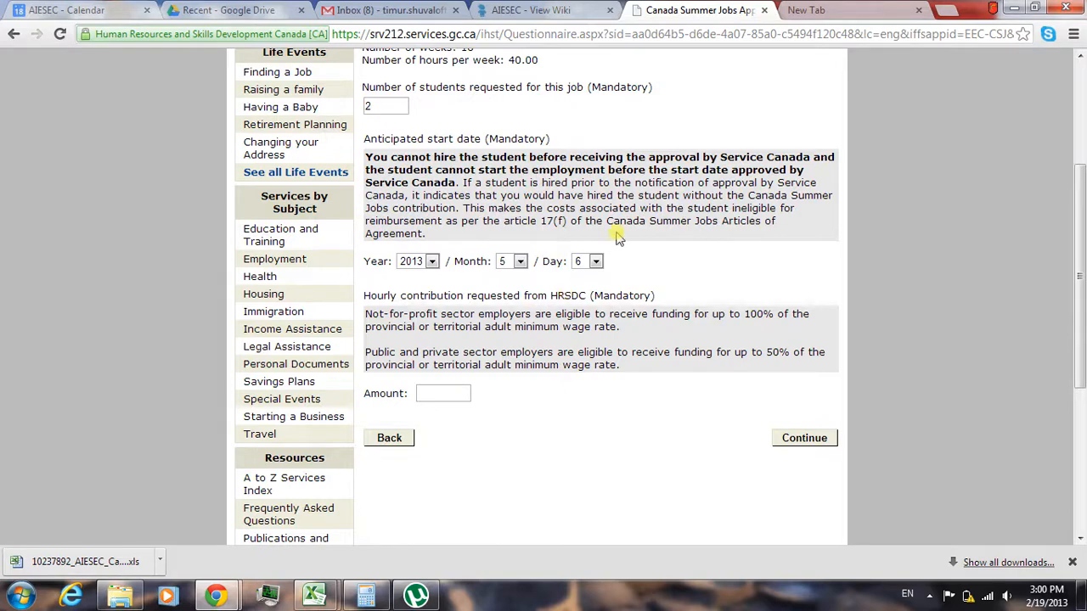
- Enter 10.25 as the hourly contribution requested from HRSDC, and continue to the next page
click(456, 393)
drag(727, 315, 774, 315)
click(425, 393)
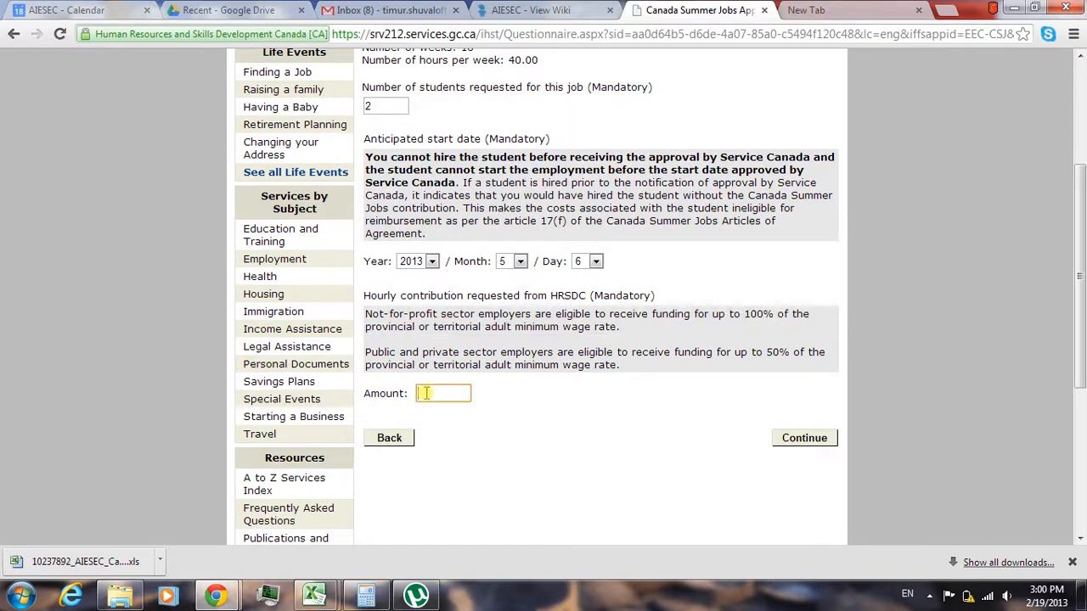
text(10.25)
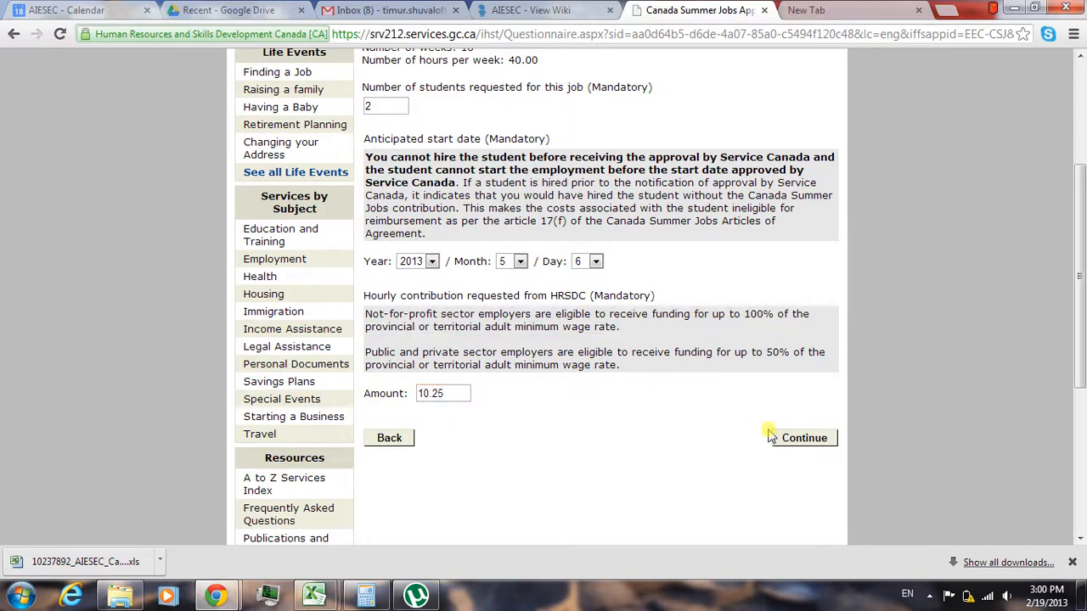
click(782, 438)
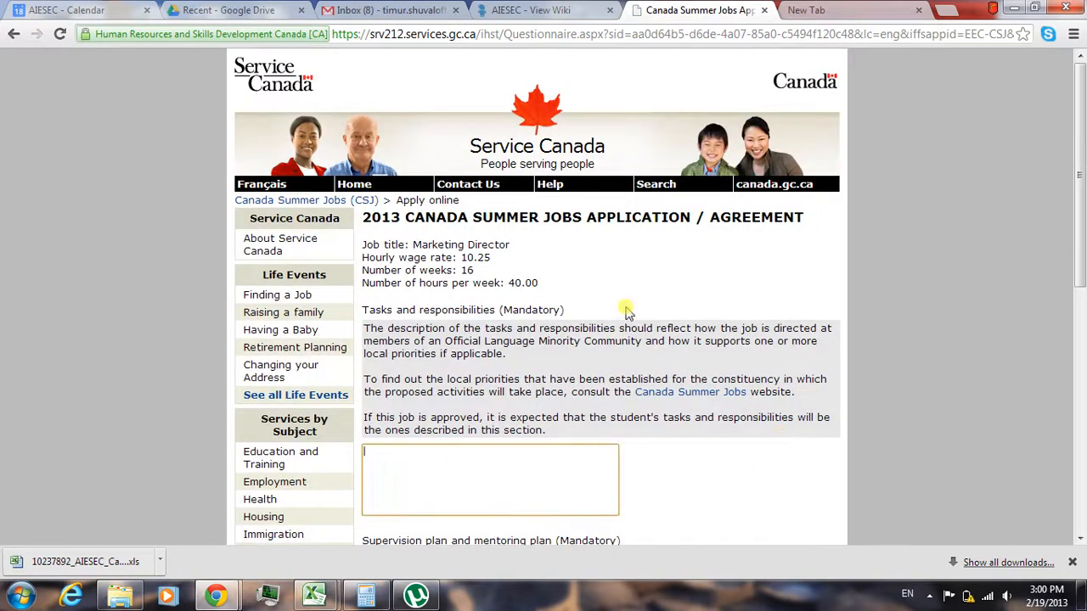
- Fill the tasks, supervision plan, and health and safety fields with the placeholder texts kjhasdhkjasd, fdsadfas and fdasfafd, and continue
drag(1082, 223, 1082, 305)
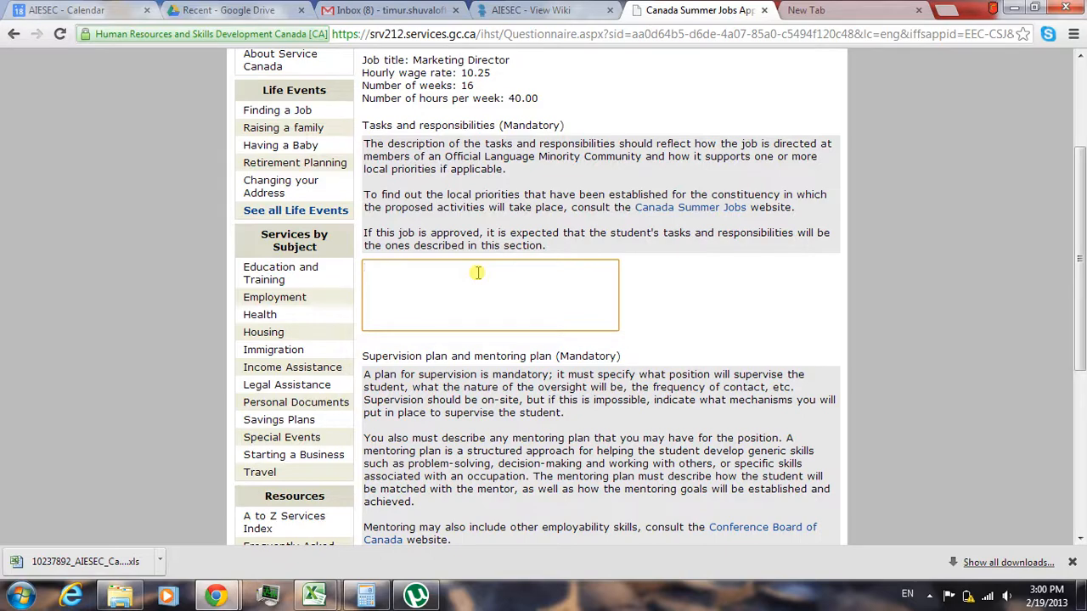
text(kjhasdhkjasd)
drag(1082, 274, 1083, 412)
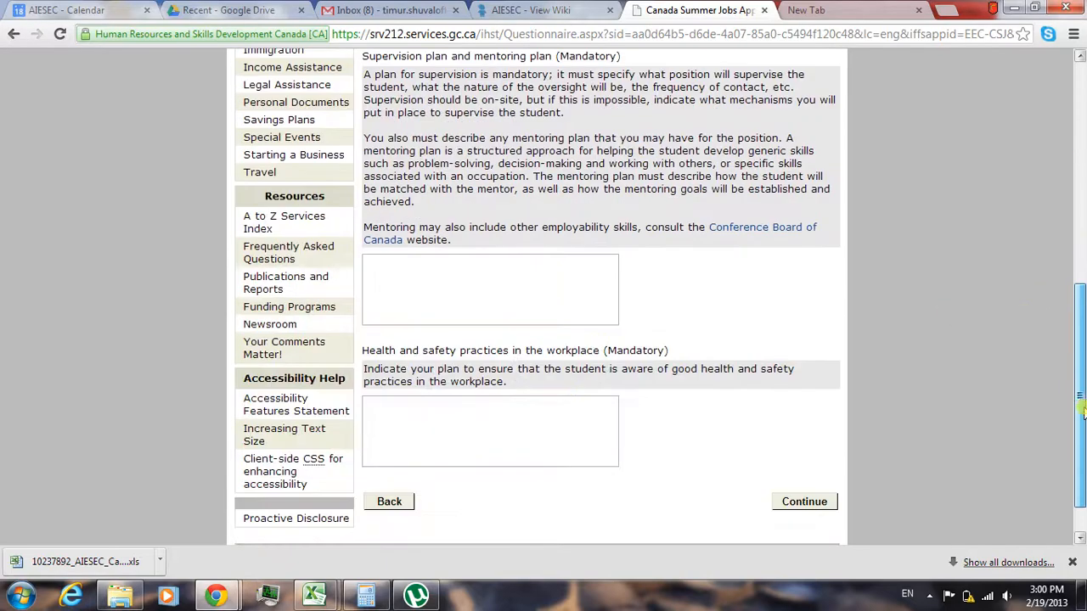
click(556, 281)
text(fdsadfas)
click(469, 421)
text(f)
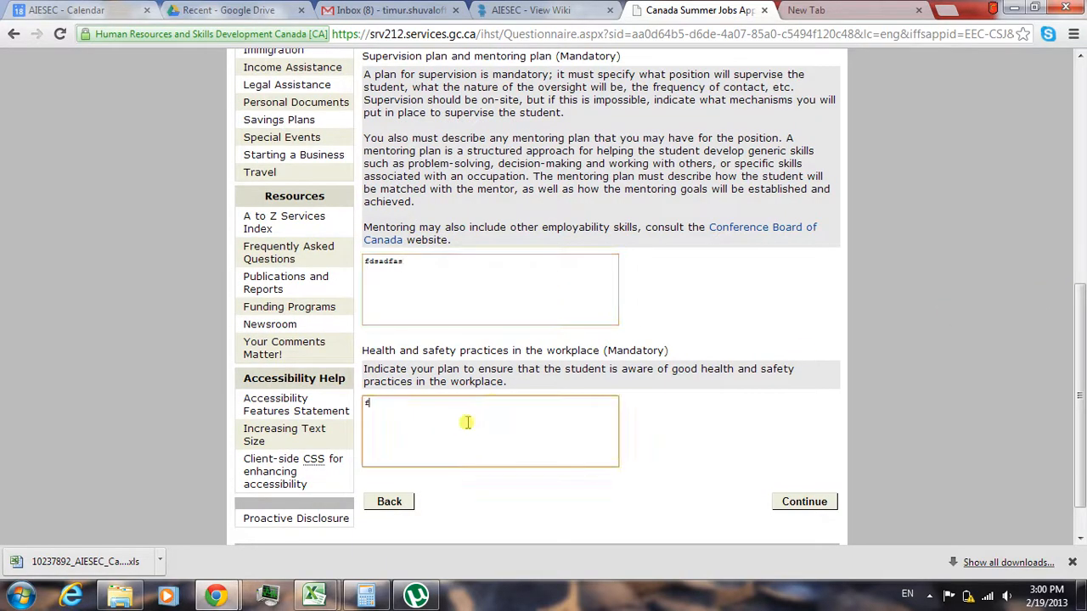
text(dasfafd)
click(801, 496)
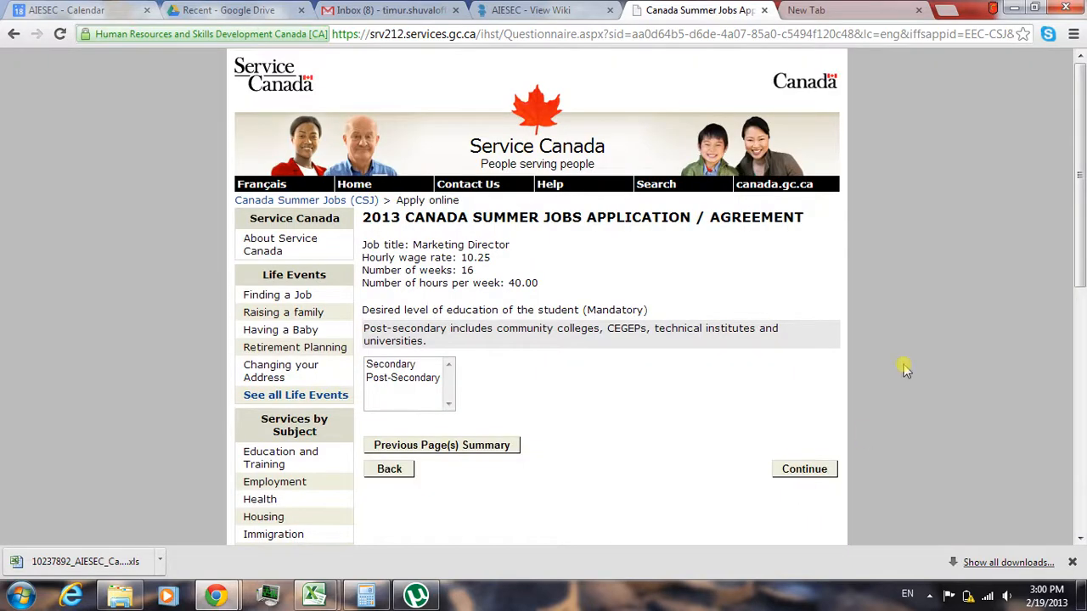
- Choose Post-Secondary as the desired education level and Yes for career-related work experience, continuing past both pages
click(407, 378)
click(794, 471)
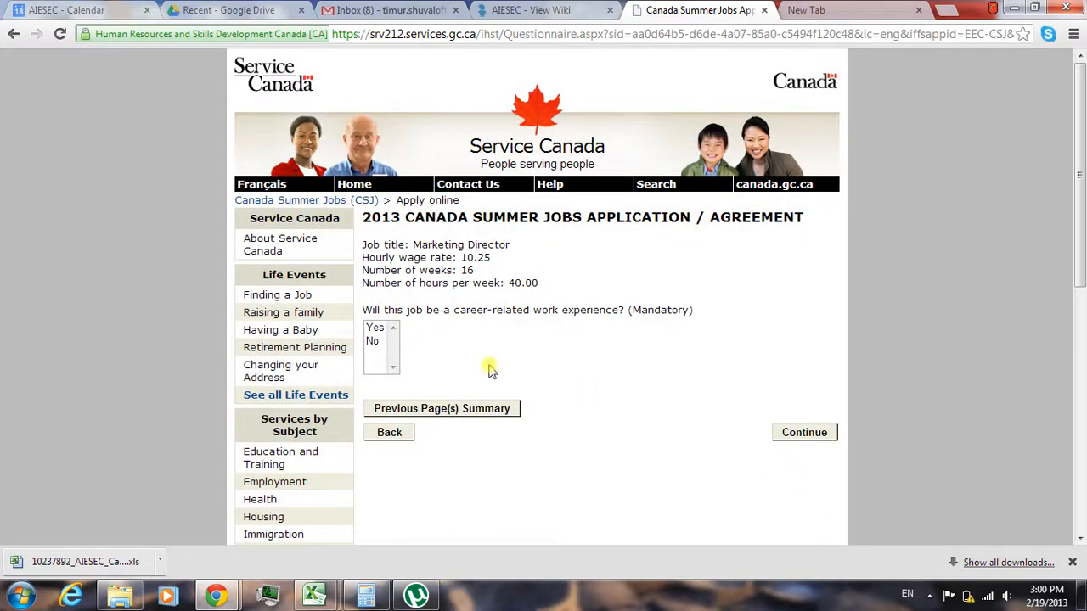
click(375, 329)
click(803, 433)
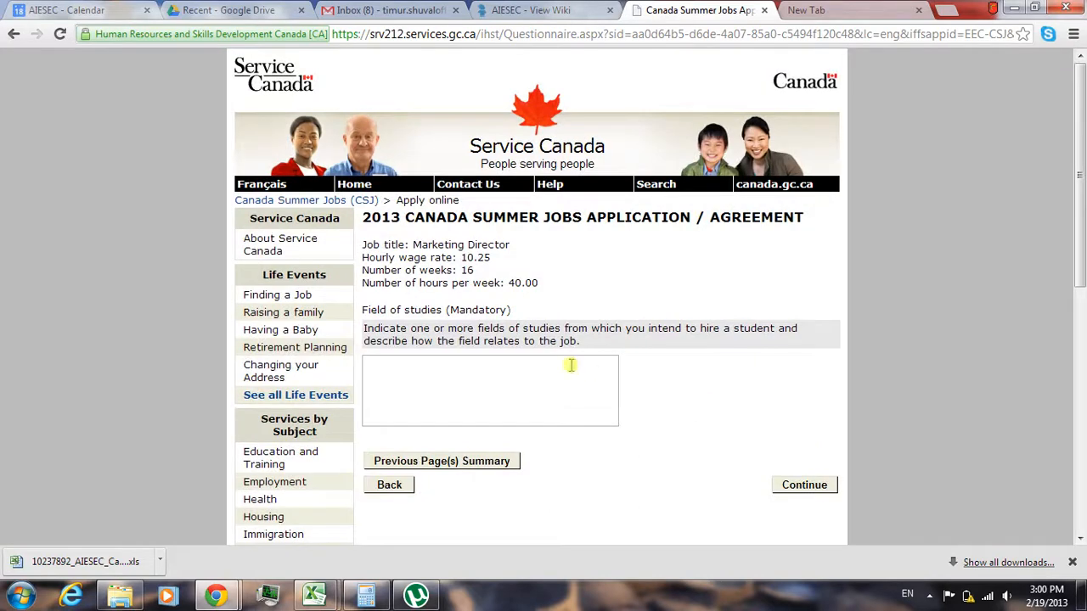
- Enter Business Administration as the field of studies and mark priority student hiring as Not applicable, continuing past both pages
click(552, 367)
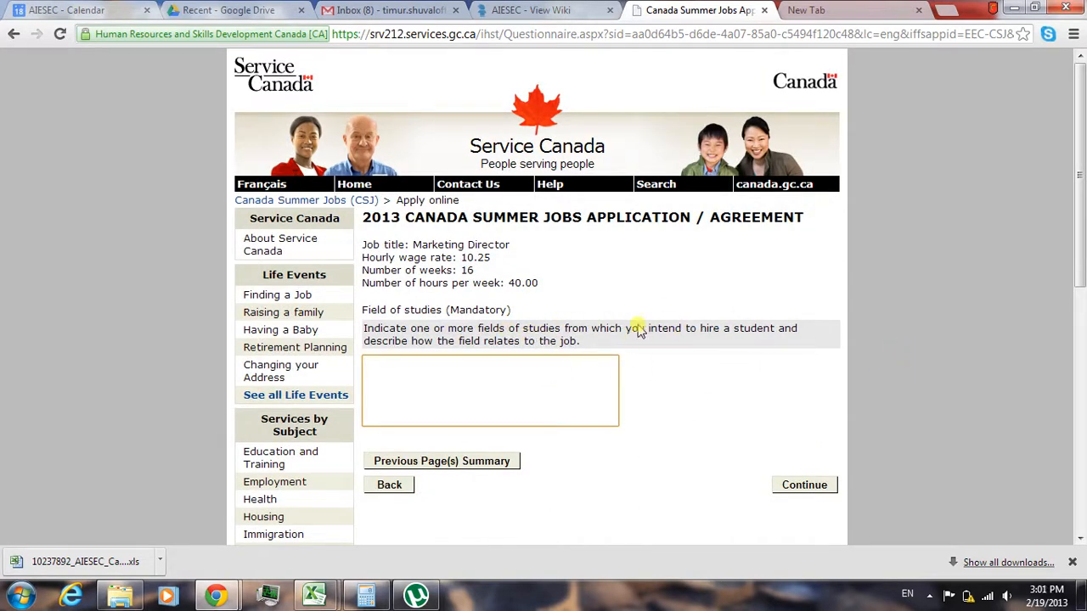
text(Business Administration)
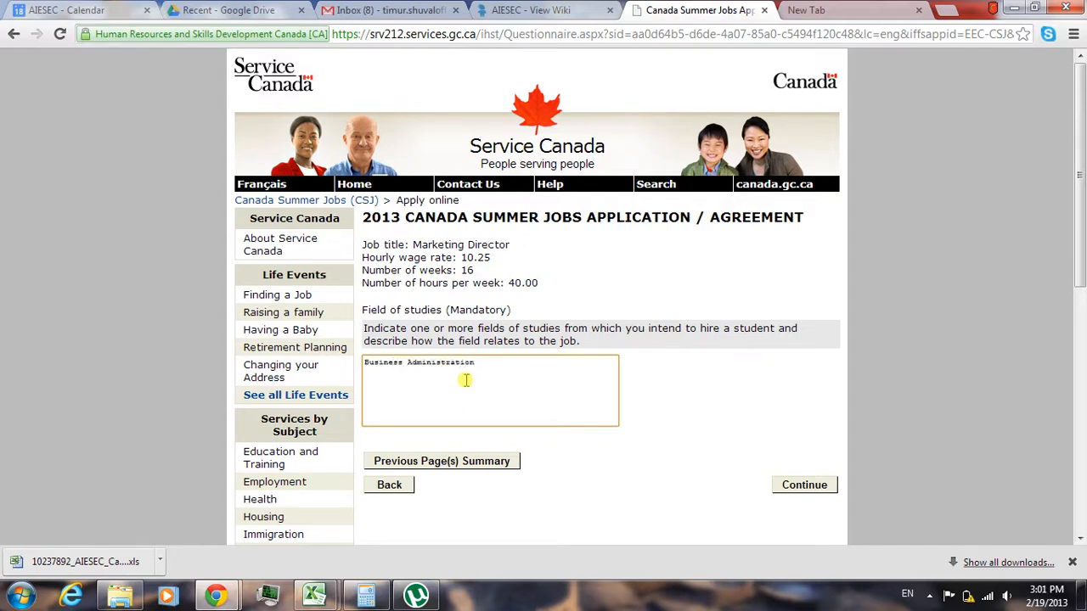
click(800, 481)
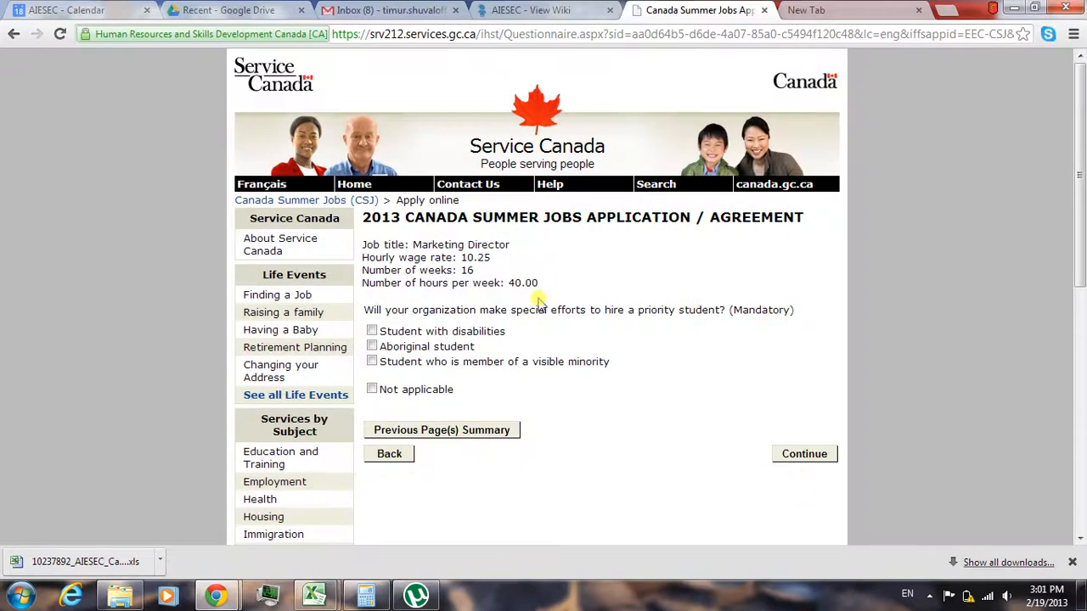
click(372, 389)
click(809, 456)
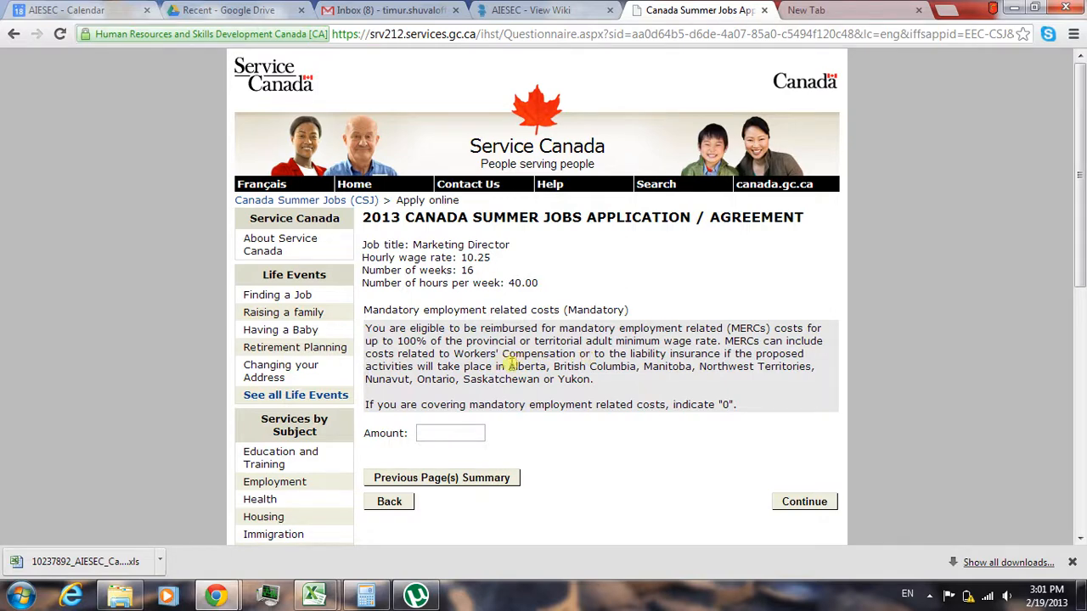
drag(508, 367, 601, 381)
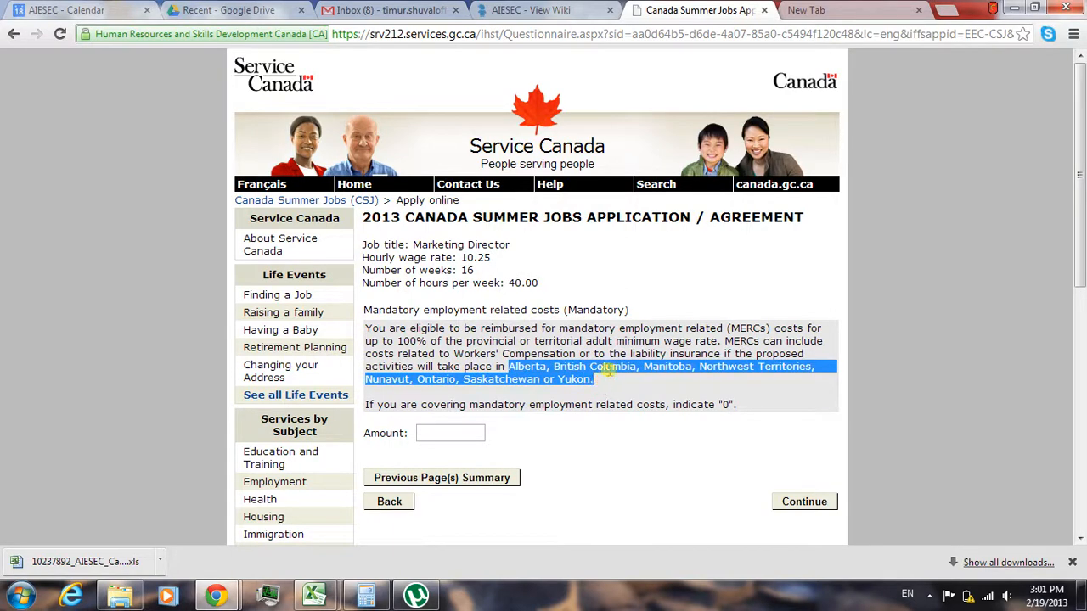
click(639, 289)
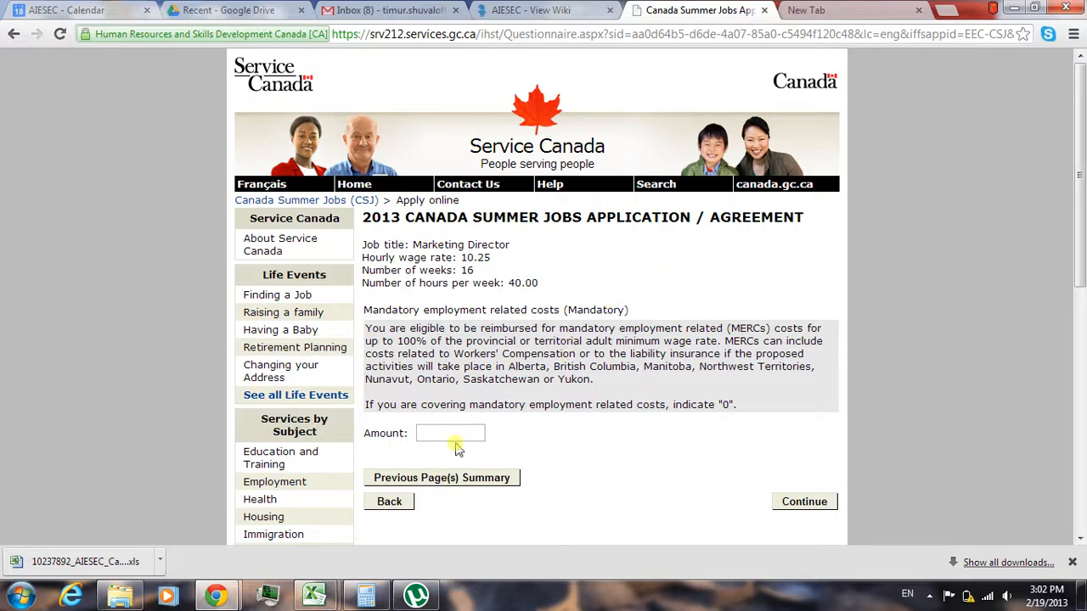
- Switch to the Calculator and add up 649.44, 64.29, 345.11 and 524.80
click(367, 597)
text(1)
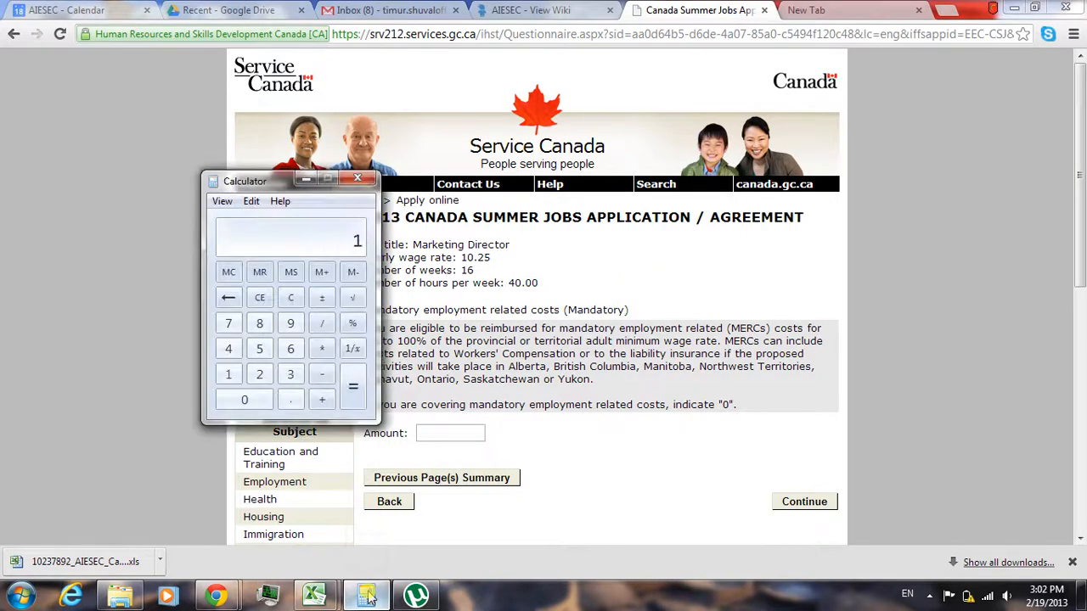
text(3120)
click(293, 299)
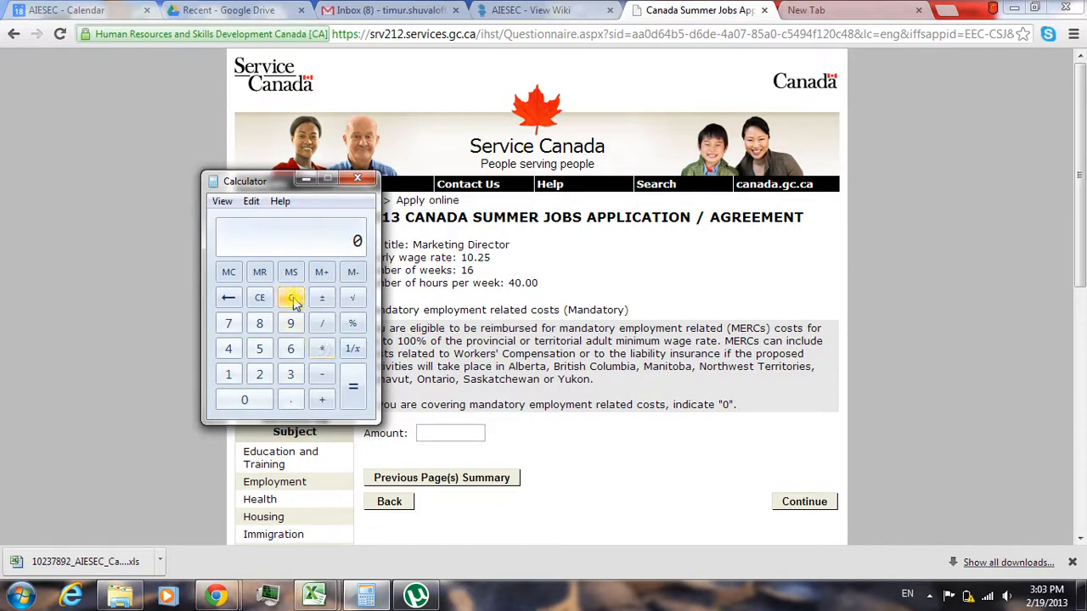
text(6)
text(49)
text(.44)
text(+6)
text(4.29)
text(+345)
text(.11)
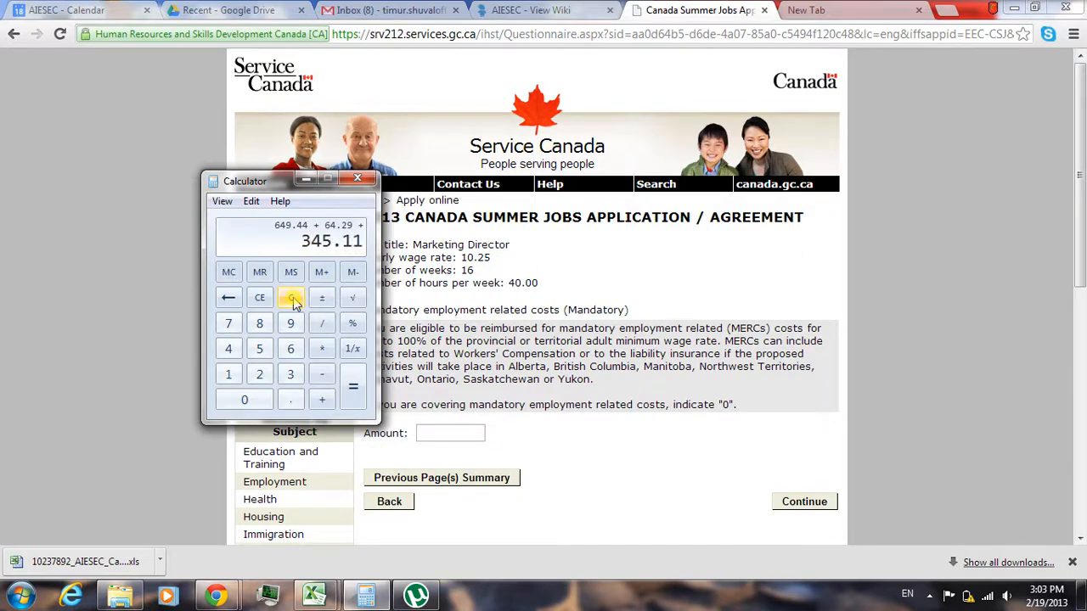
text(+524)
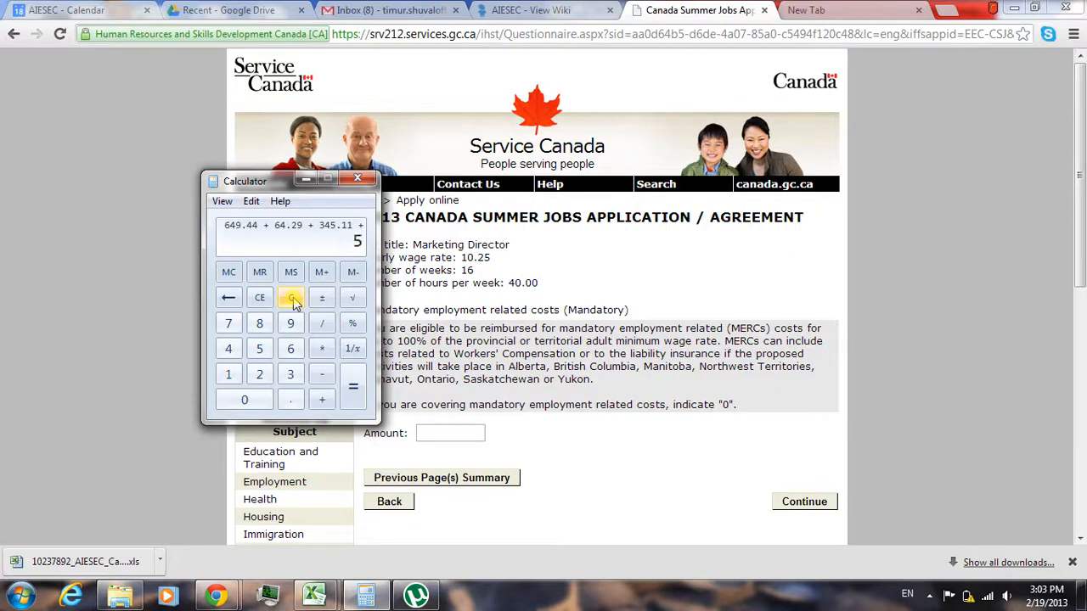
text(.80)
key(Return)
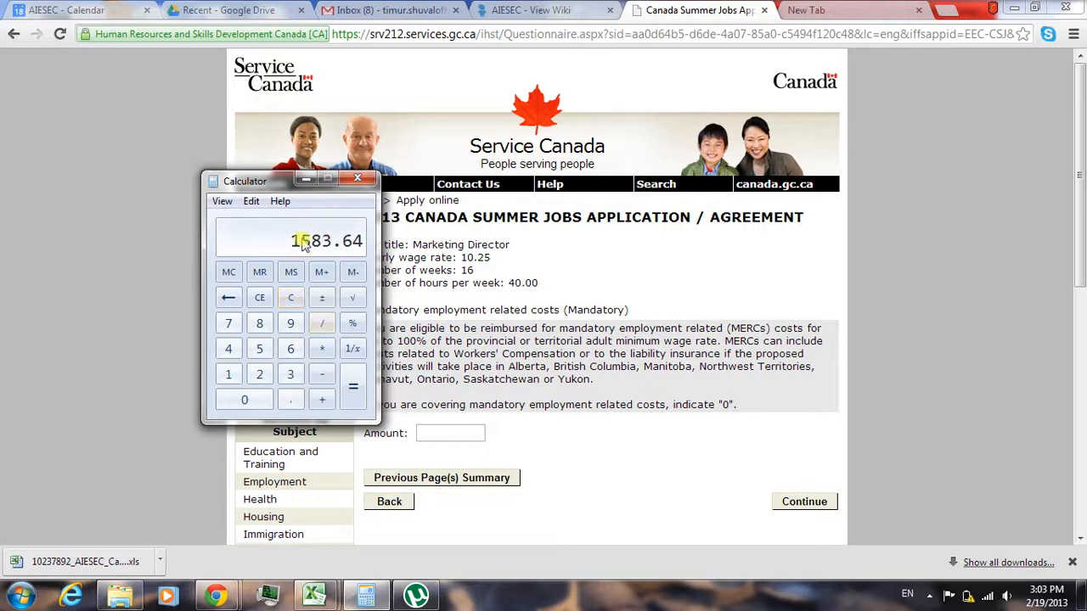
- Enter 1584.63 as the mandatory employment related costs amount in the application, and continue to the next page
click(429, 434)
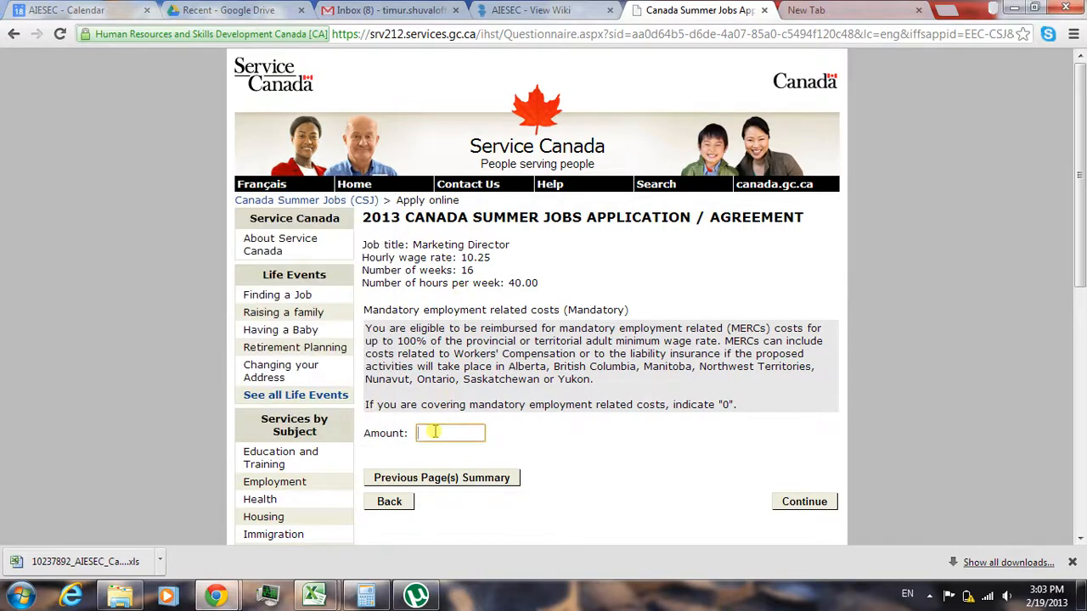
text(1584.63)
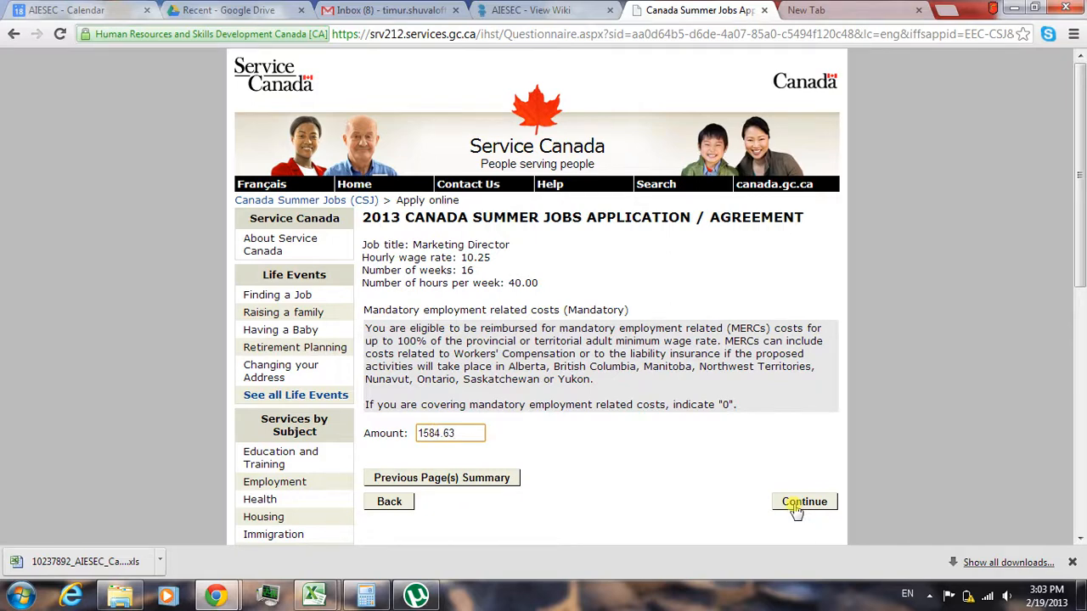
click(798, 503)
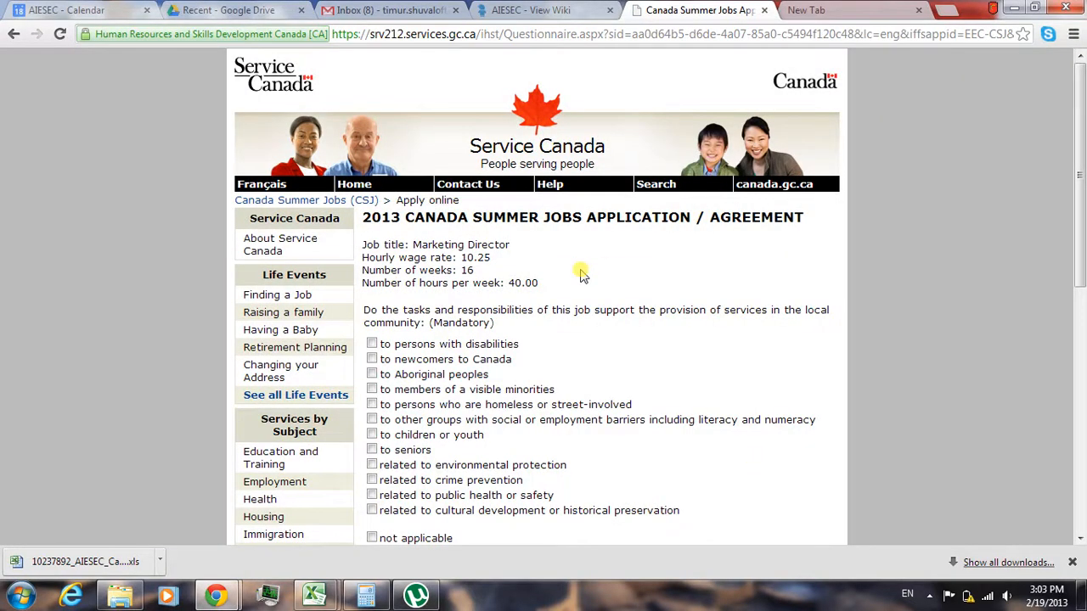
- Mark the job as related to cultural development or historical preservation, answer Yes to supporting a local priority, and continue
scroll(581, 273, down, 1)
scroll(582, 274, down, 3)
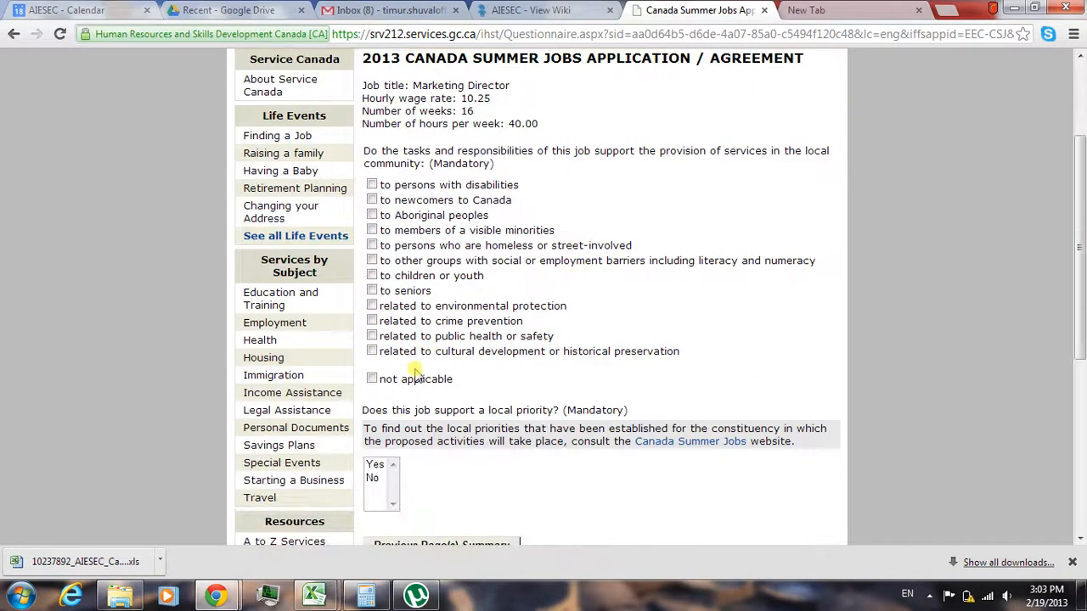
click(371, 350)
scroll(543, 382, down, 4)
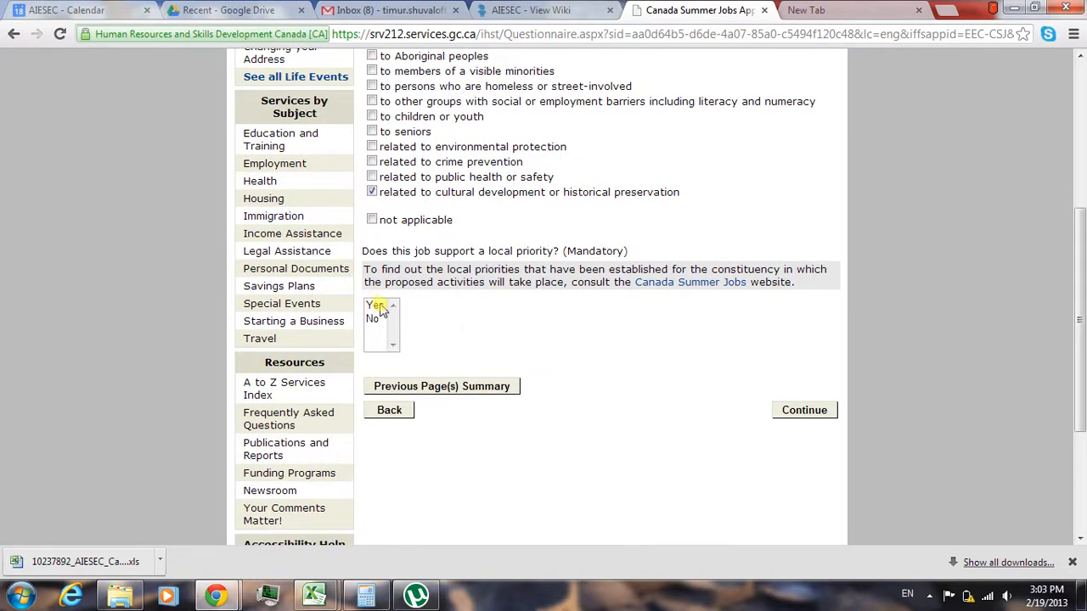
click(376, 306)
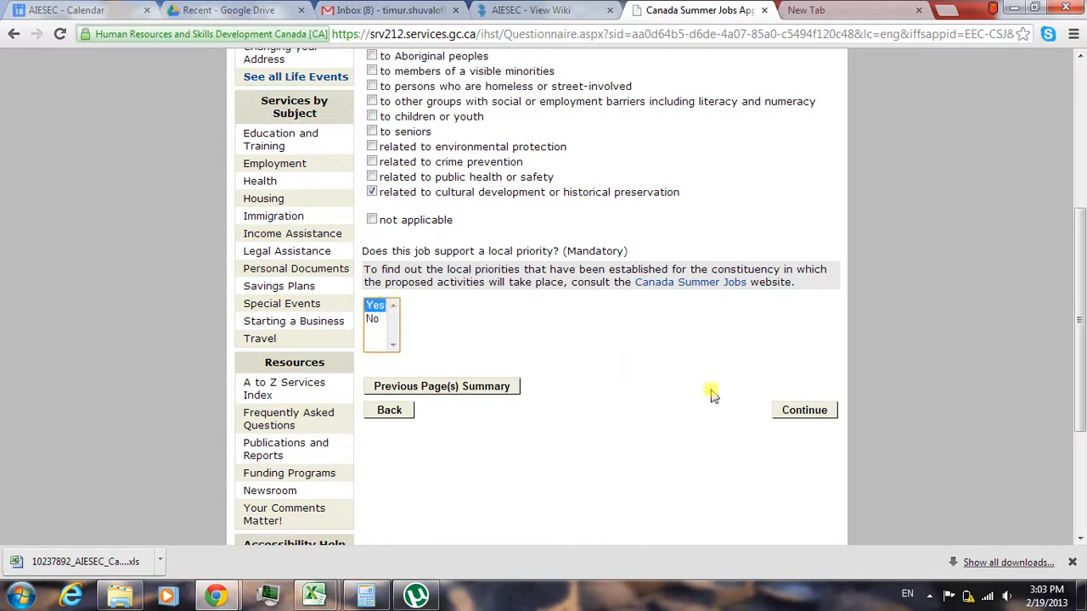
click(786, 412)
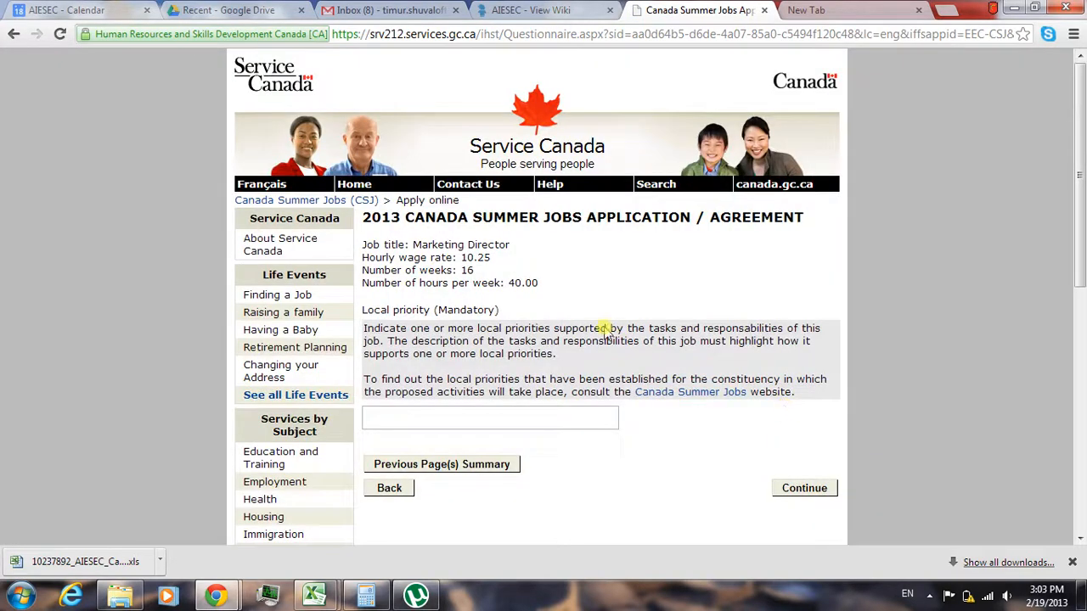
- Open the Canada Summer Jobs website in a new tab and look up British Columbia's local priorities for the Burnaby-Douglas constituency
right_click(720, 399)
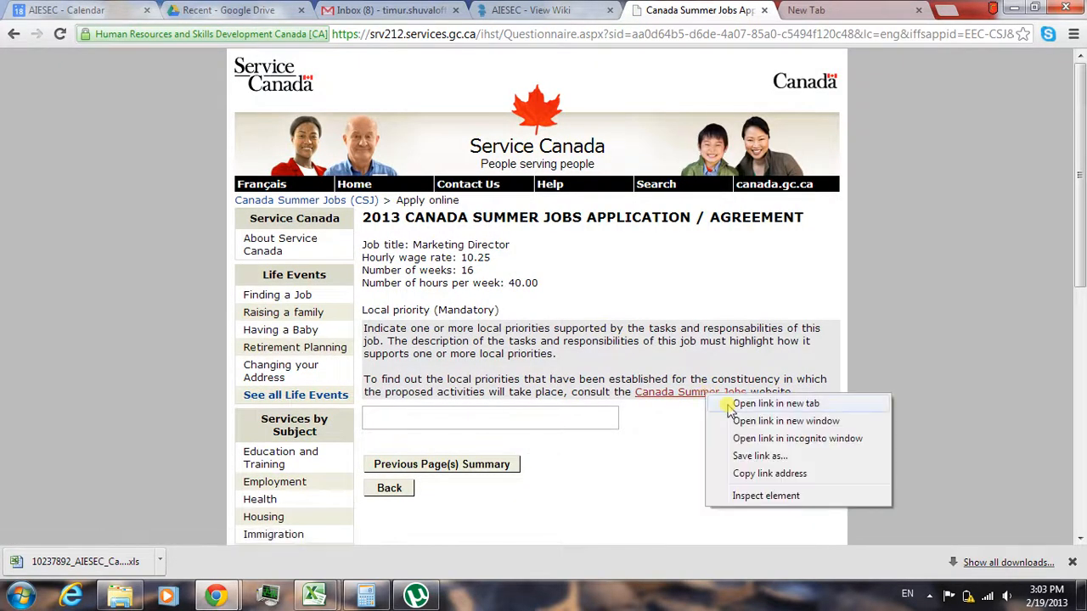
click(733, 404)
click(775, 15)
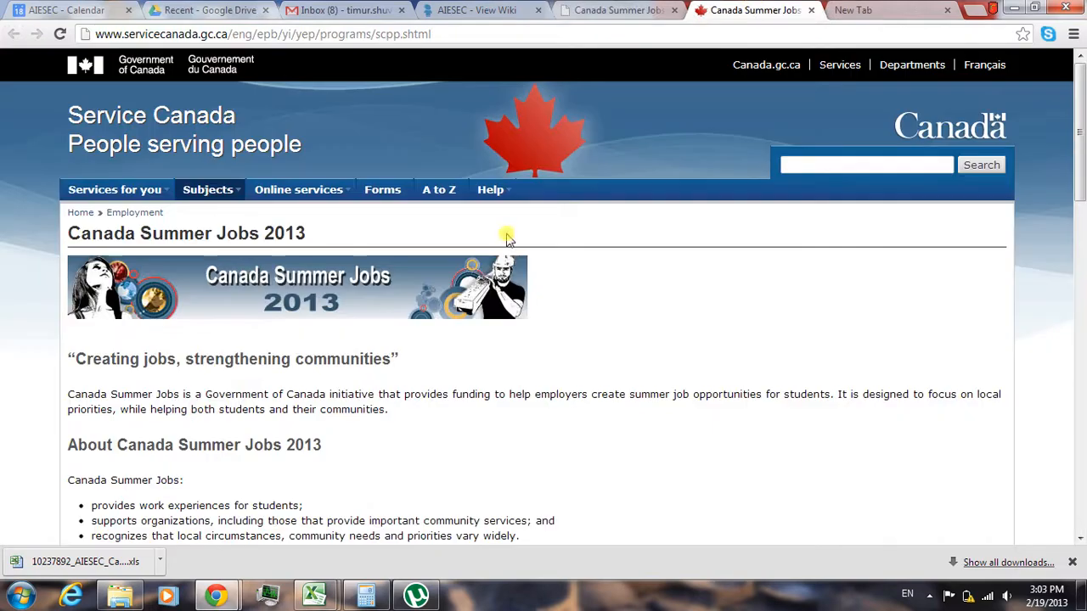
scroll(505, 236, down, 5)
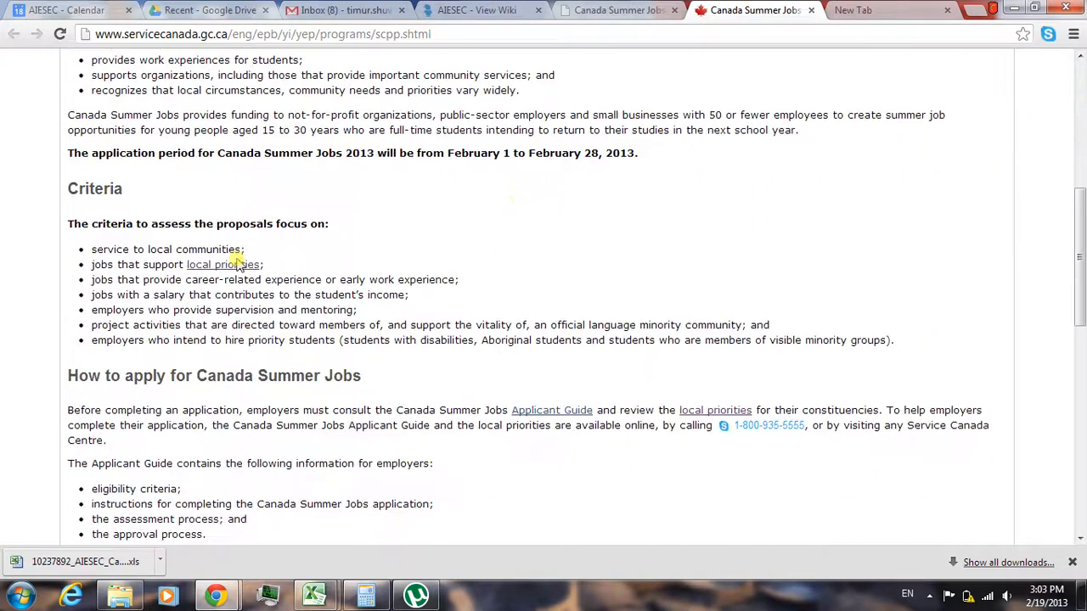
click(214, 270)
scroll(213, 272, down, 1)
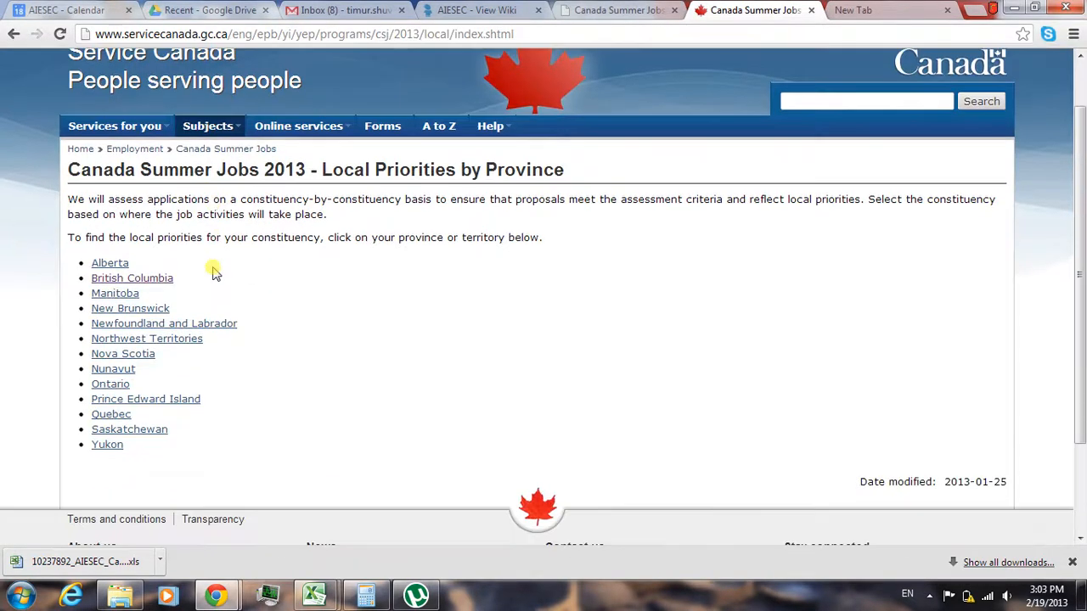
click(157, 282)
scroll(149, 273, down, 2)
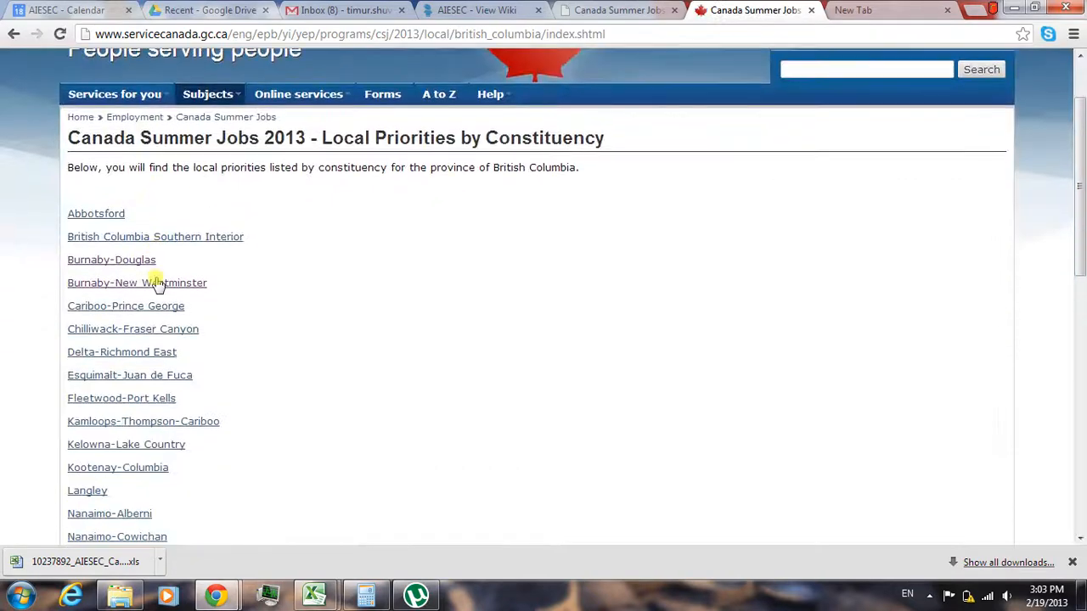
click(125, 261)
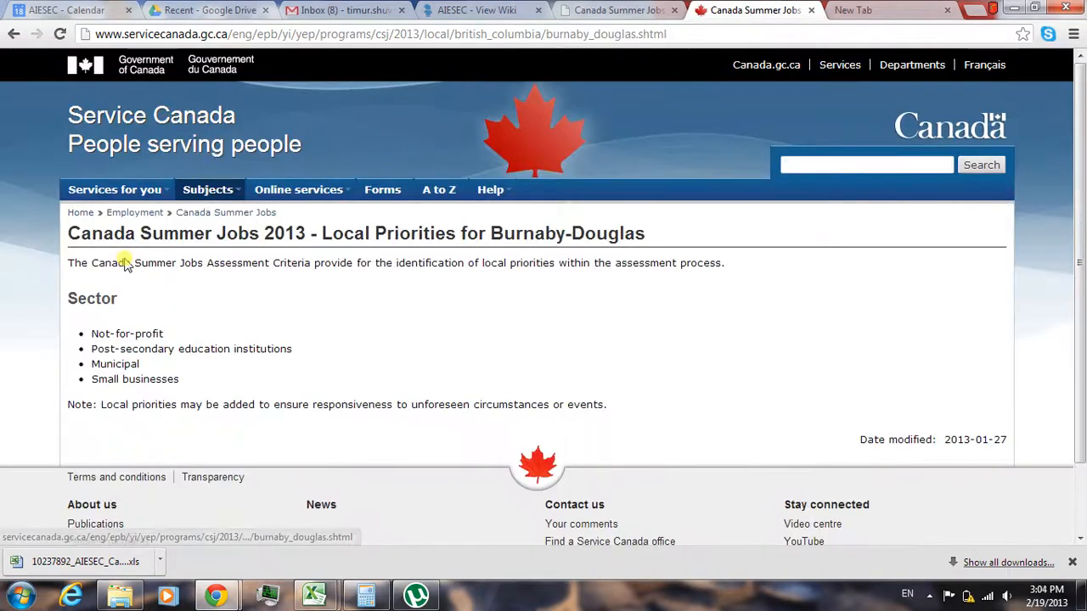
drag(96, 337, 188, 337)
drag(88, 351, 311, 342)
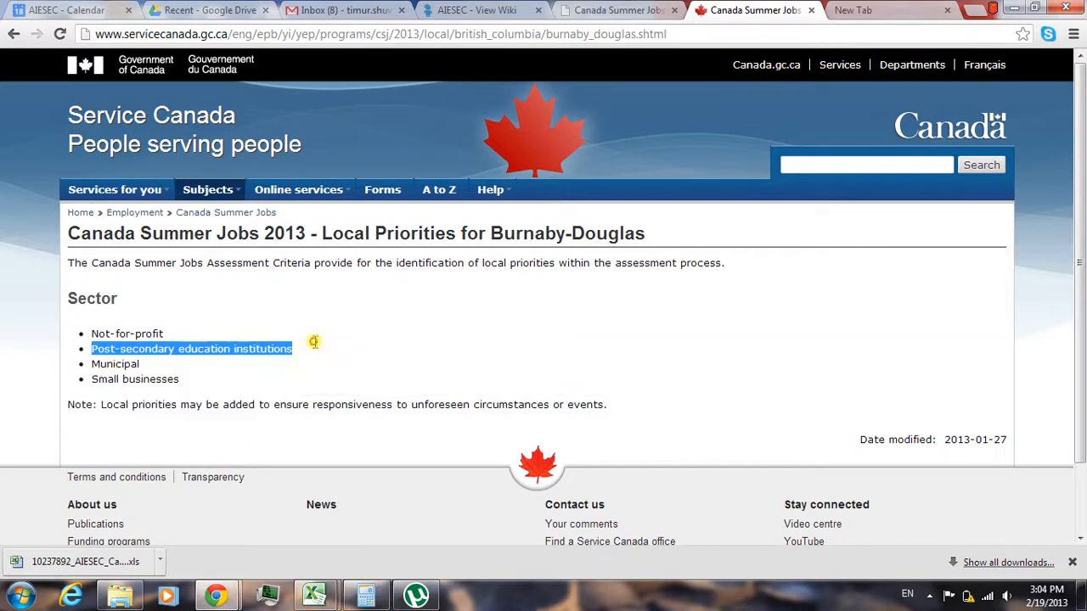
- Return to the application, enter Post Secondary Institutions as the local priority, and continue to the next page
click(616, 10)
click(383, 412)
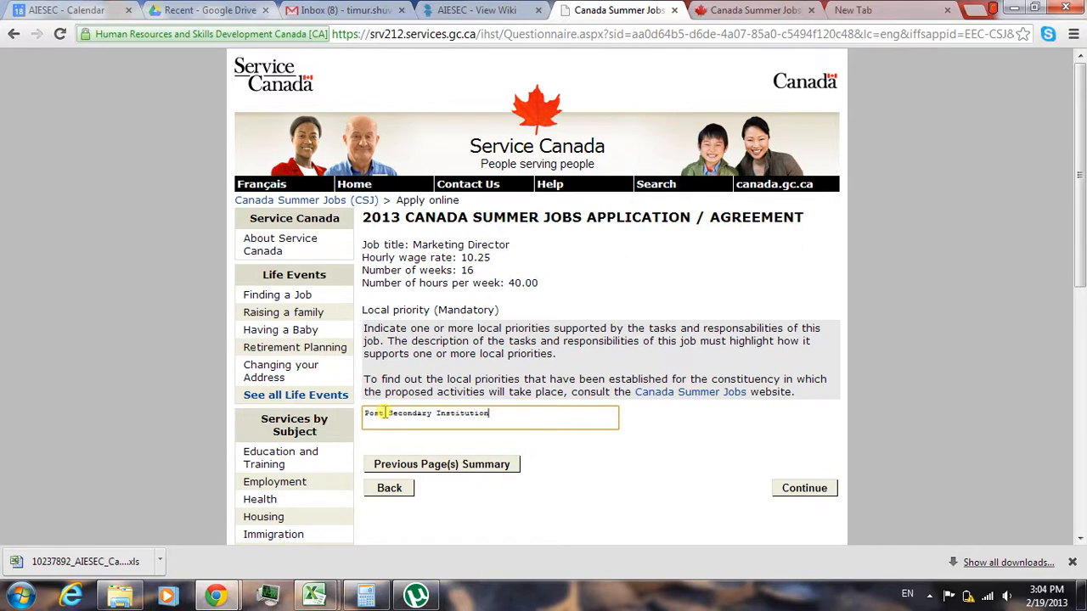
text(s)
click(779, 487)
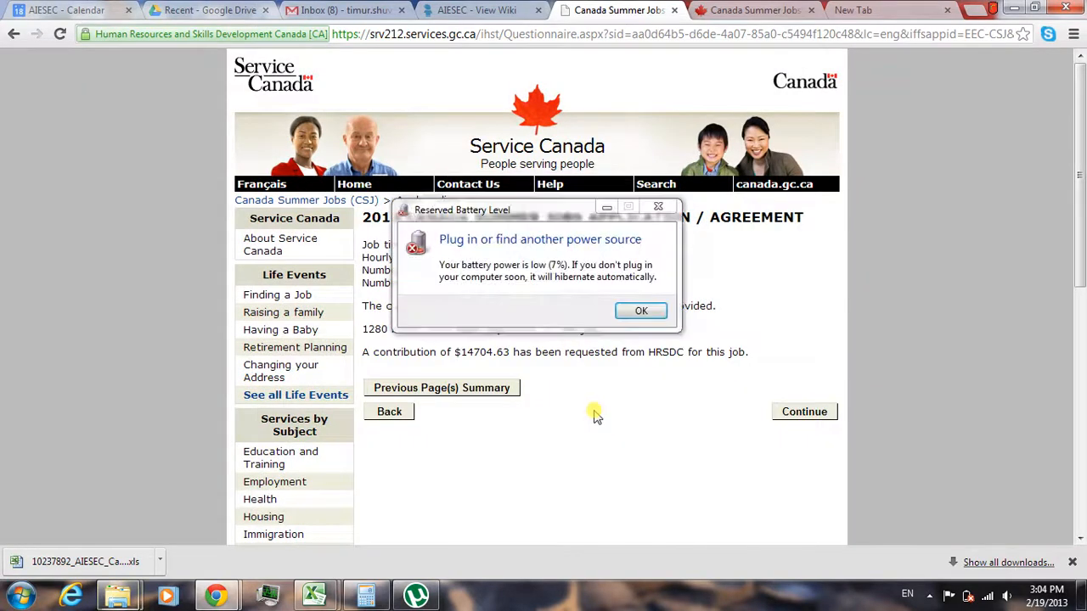
- Close the battery alert and continue past the pages calculating the hours and contribution requested for the job and the application, reloading if needed
click(642, 311)
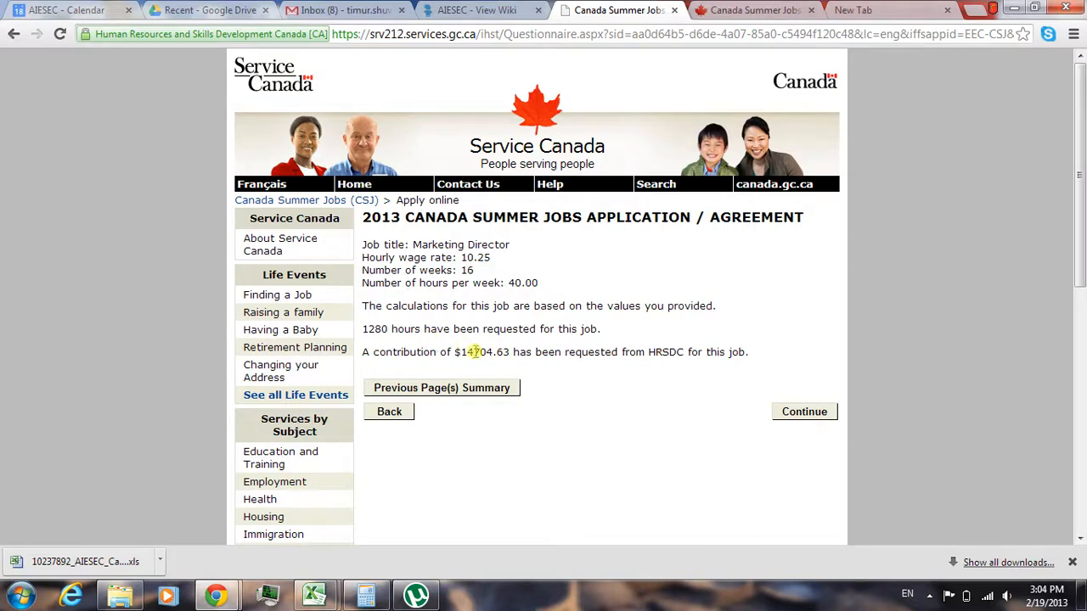
drag(461, 352, 504, 352)
drag(388, 329, 361, 328)
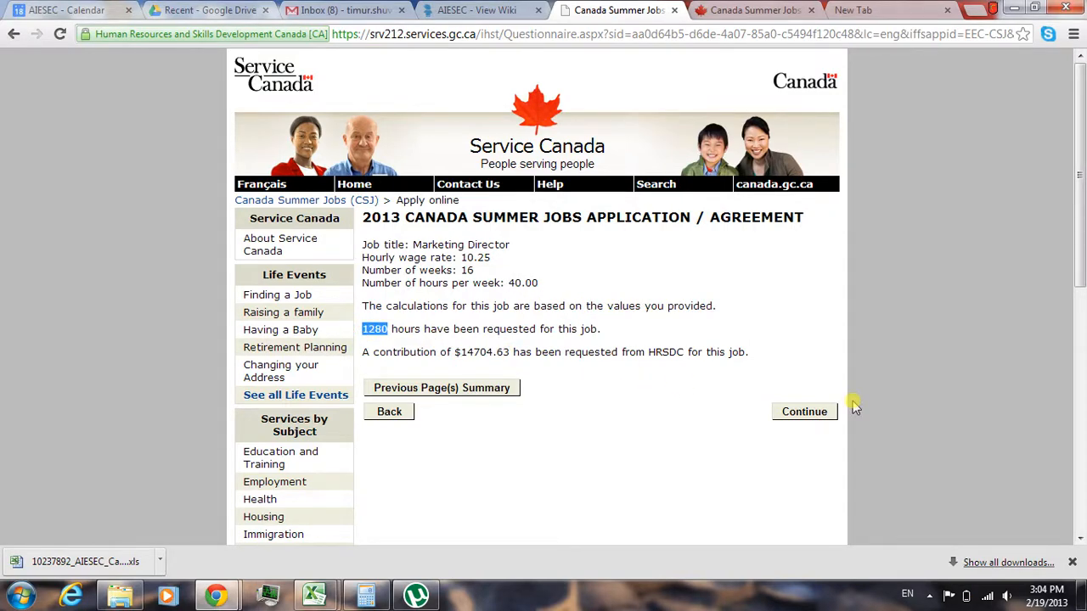
click(805, 411)
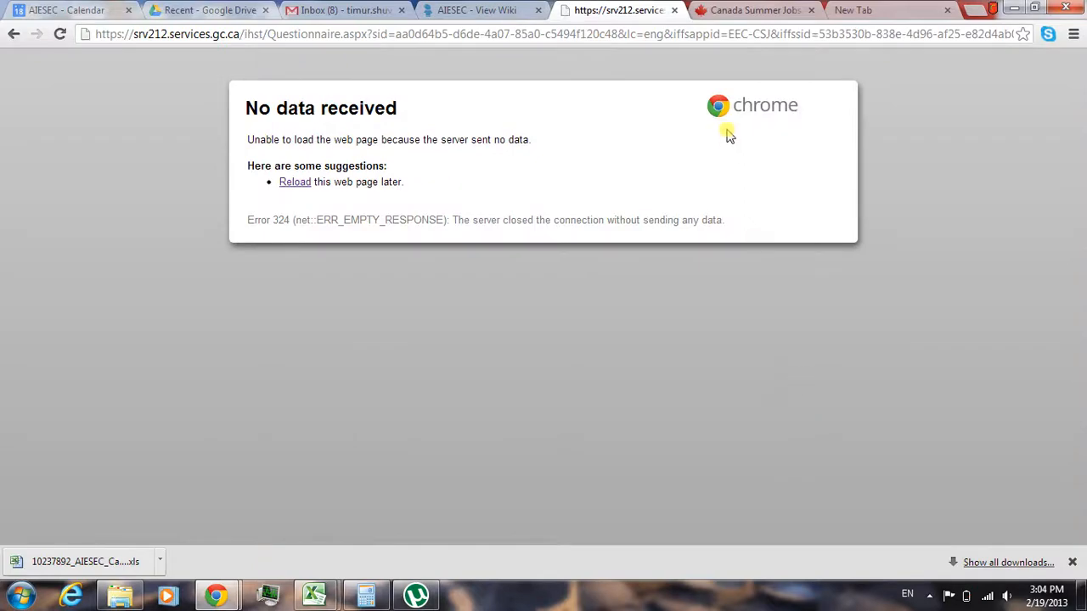
click(684, 36)
key(Return)
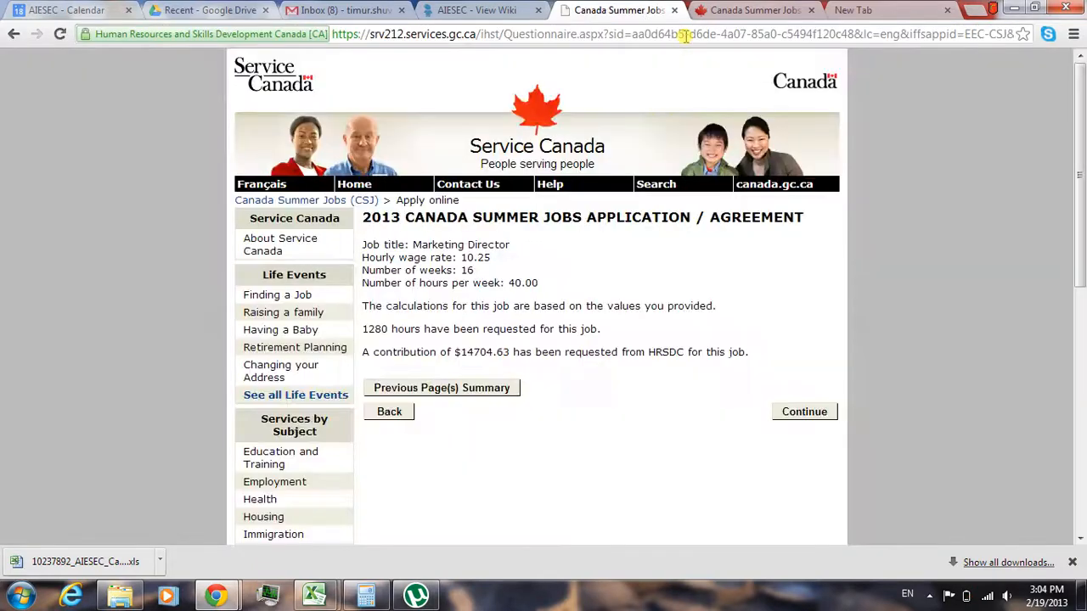
click(794, 413)
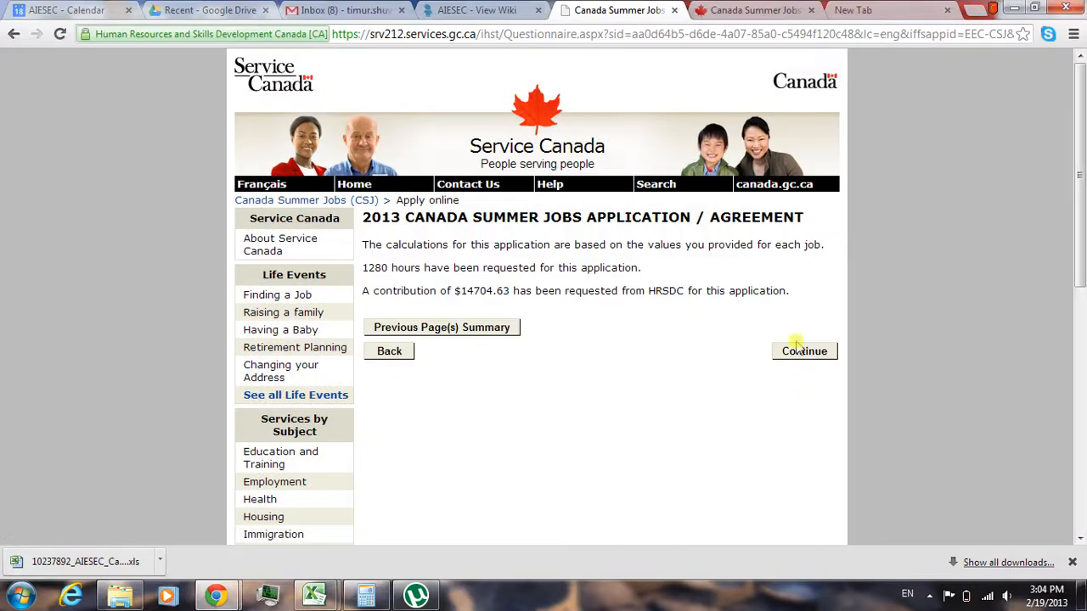
click(792, 352)
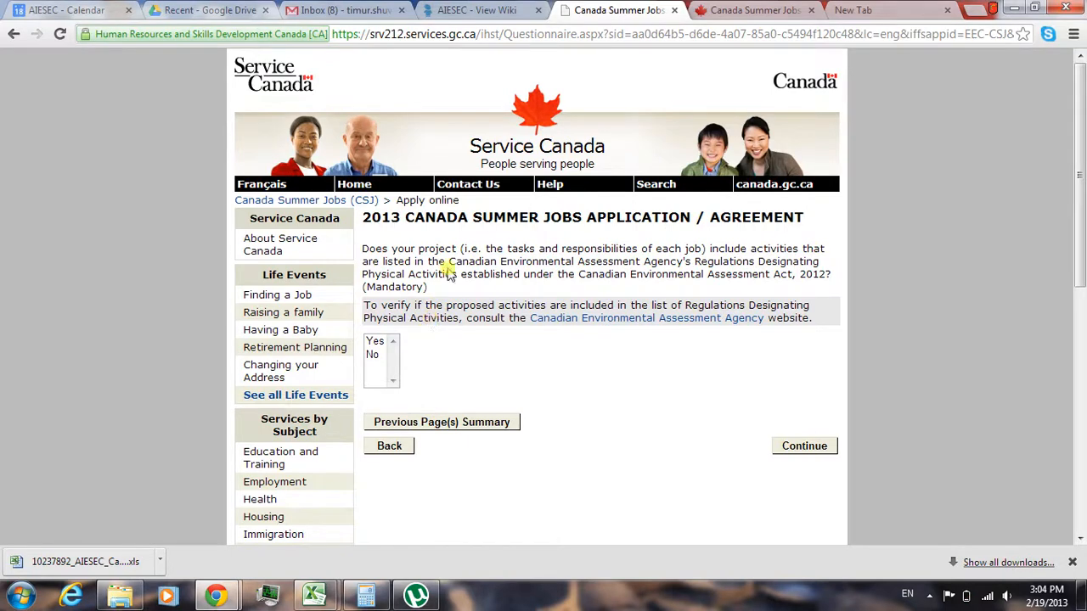
- Answer No to the environmental assessment activities, government debt in default and lobbyist questions, continuing past each page
click(373, 354)
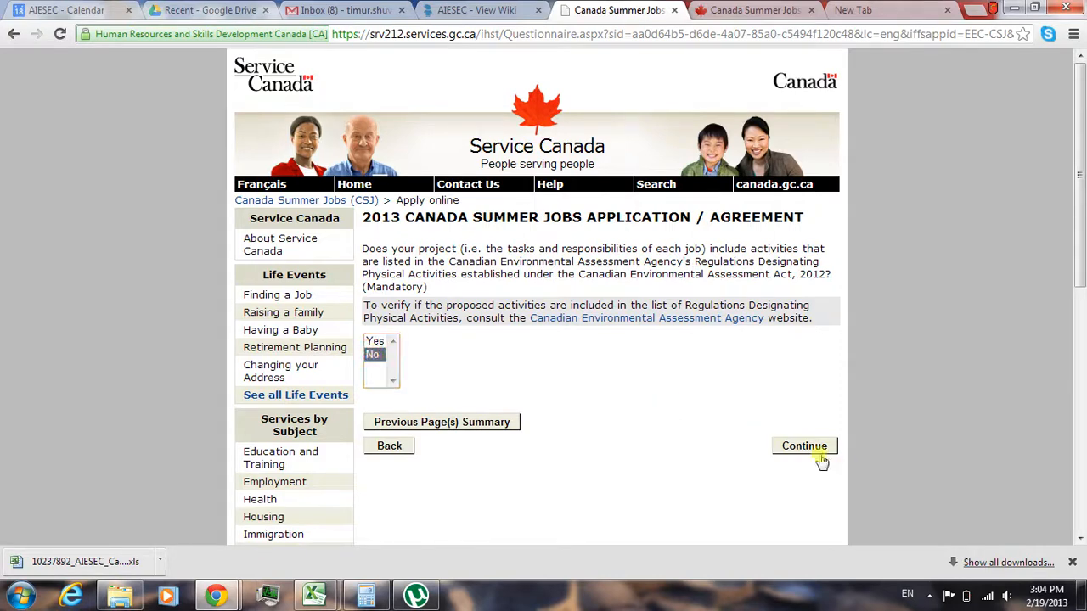
click(817, 448)
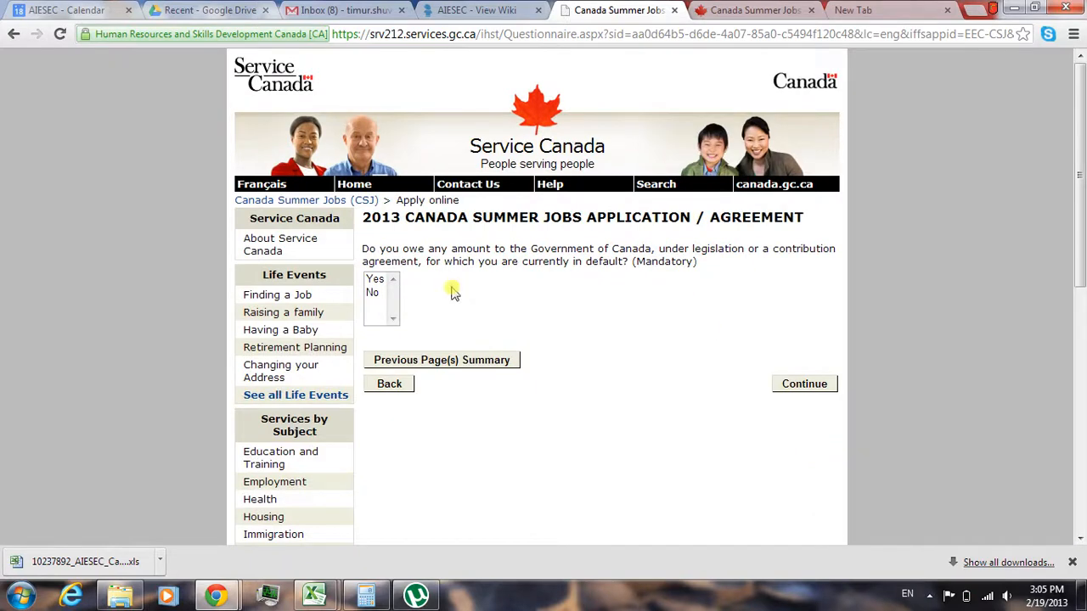
click(372, 293)
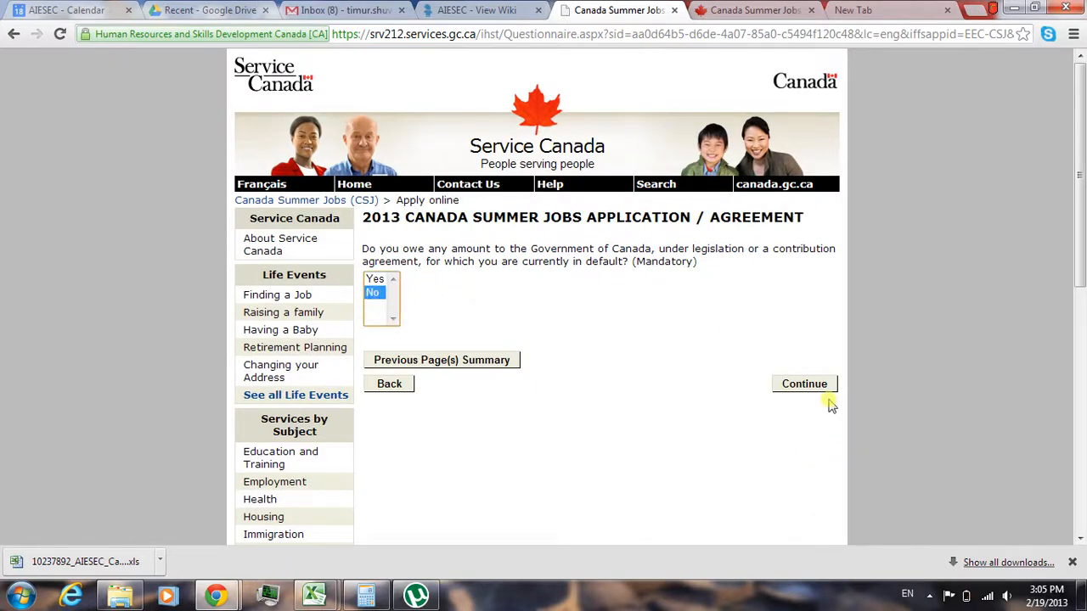
click(807, 387)
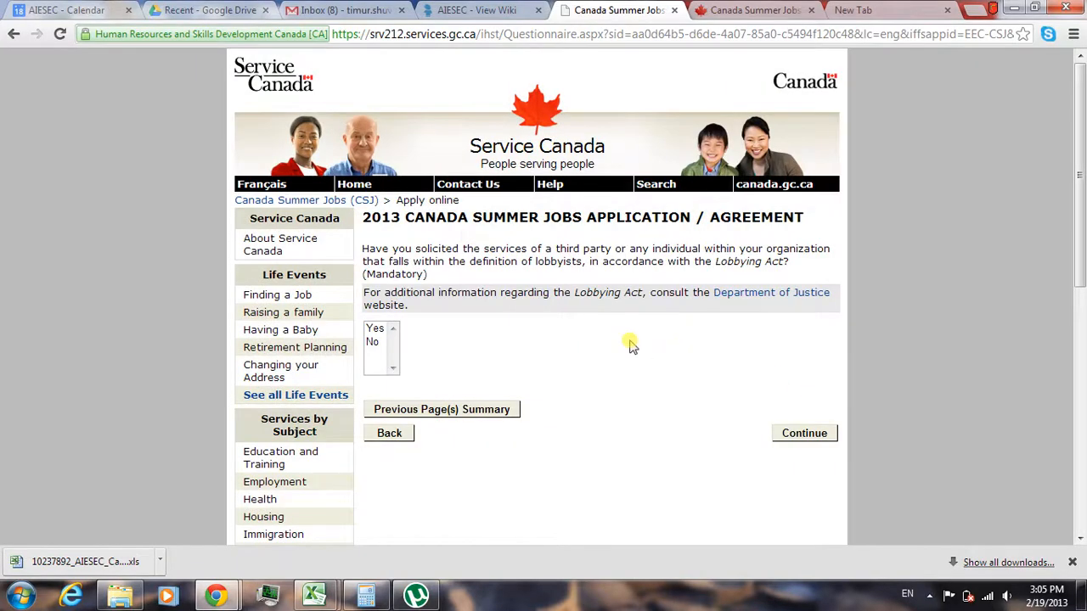
click(379, 343)
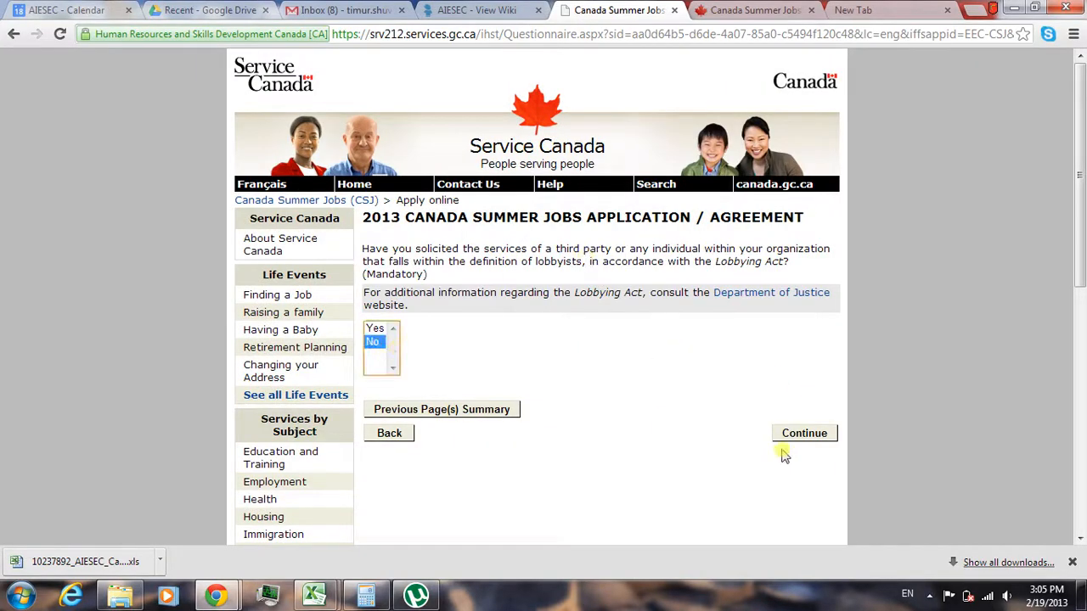
click(788, 436)
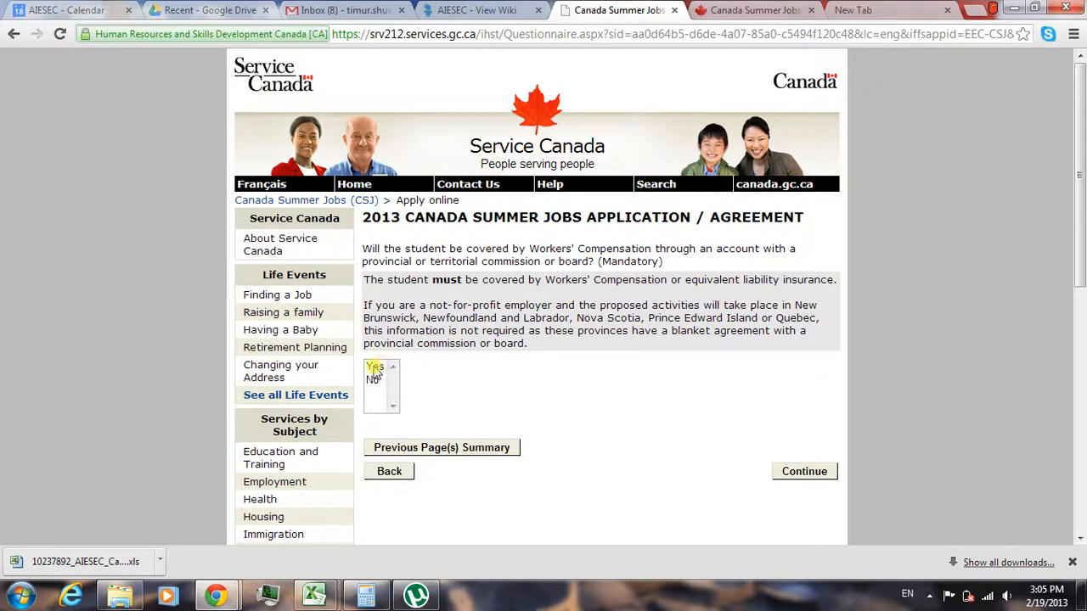
- Answer Yes to the student being covered by Workers' Compensation and continue
drag(795, 305, 828, 323)
click(418, 364)
click(376, 368)
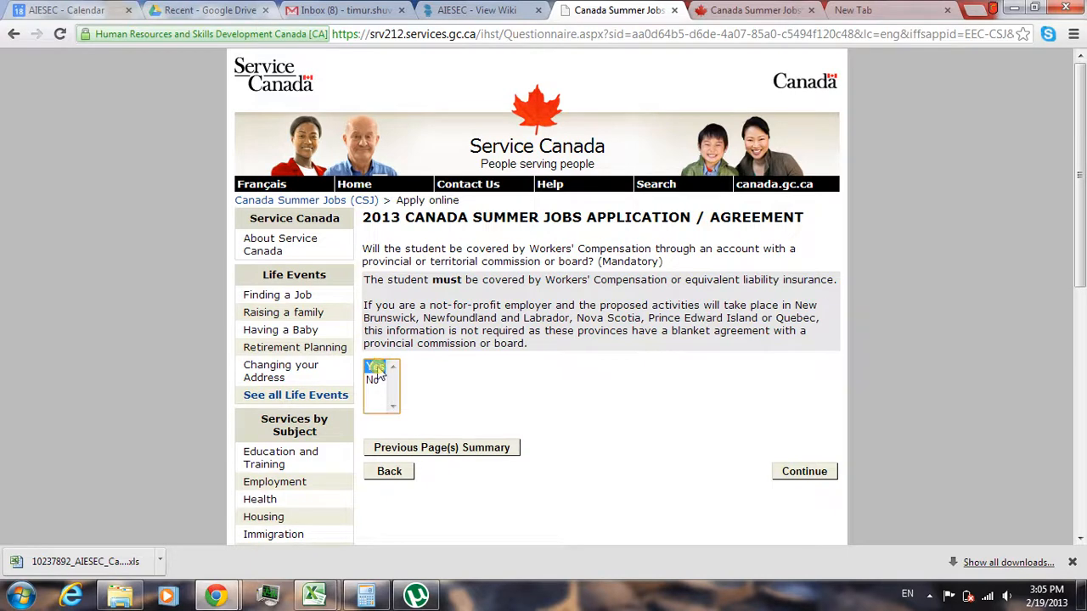
click(798, 475)
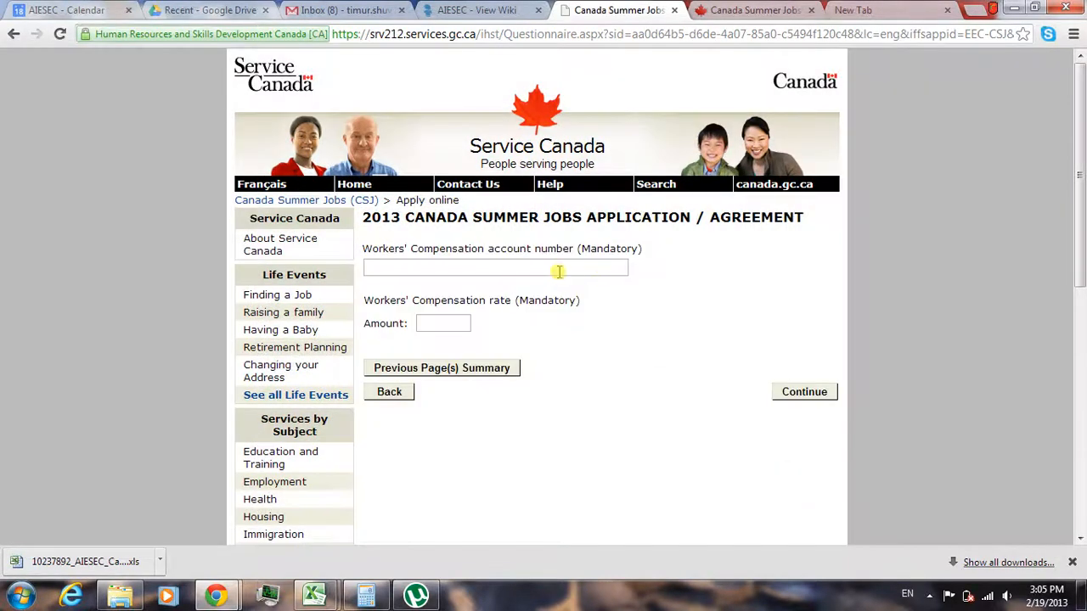
- Fill in the Workers' Compensation account number with a placeholder, set the rate to 0.049, and continue
click(558, 270)
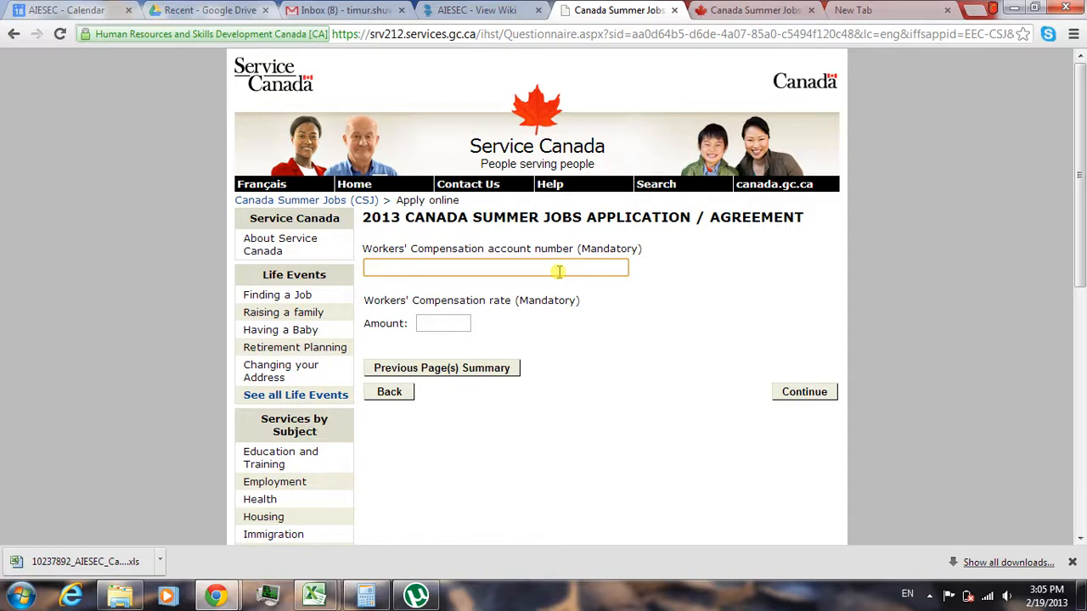
click(455, 323)
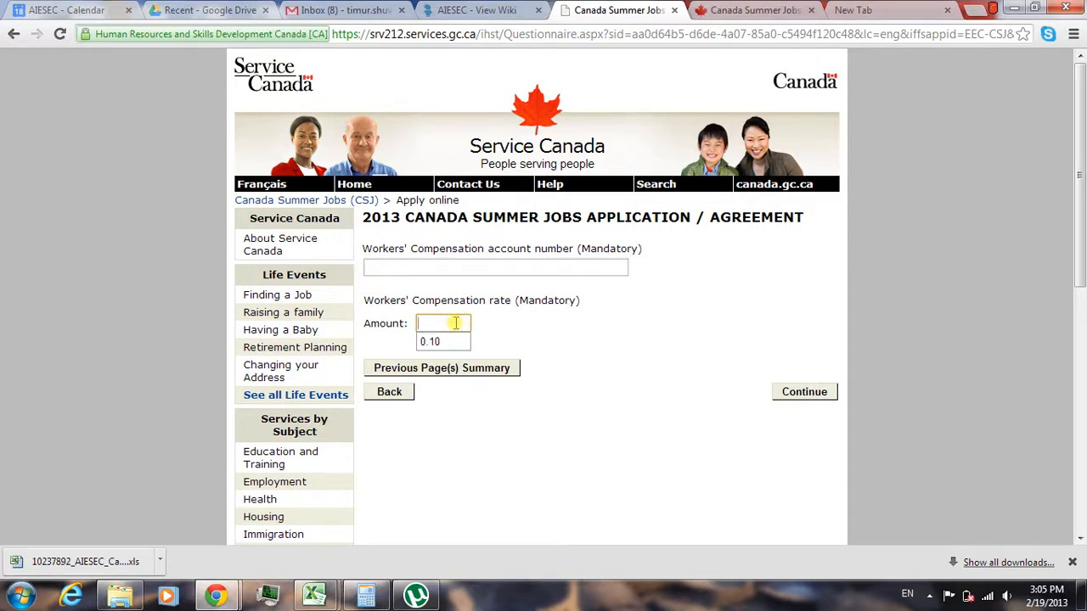
text(0.049)
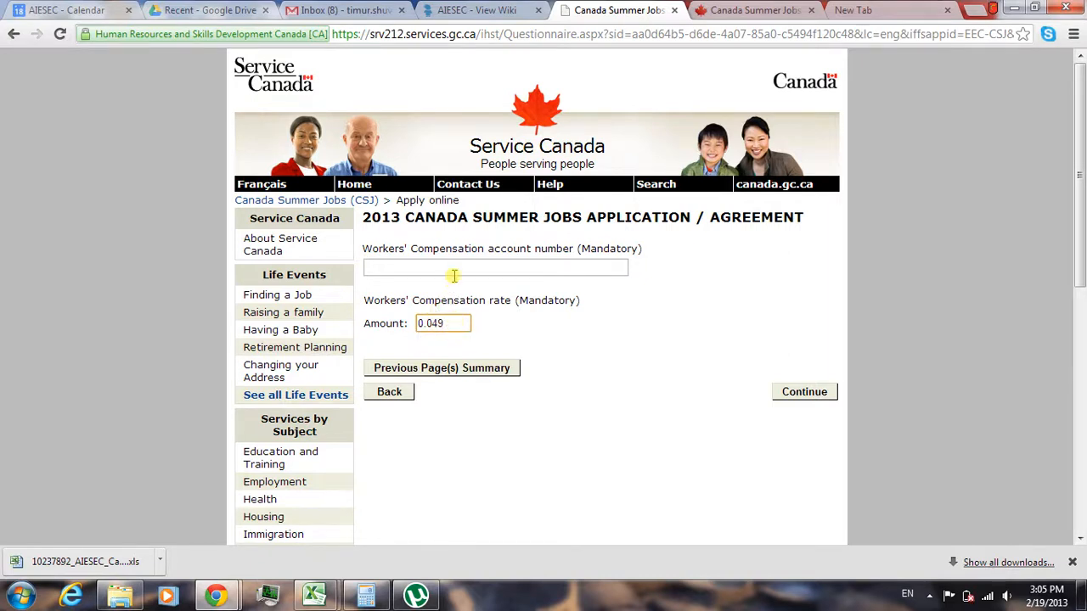
click(454, 276)
text(1232131231231)
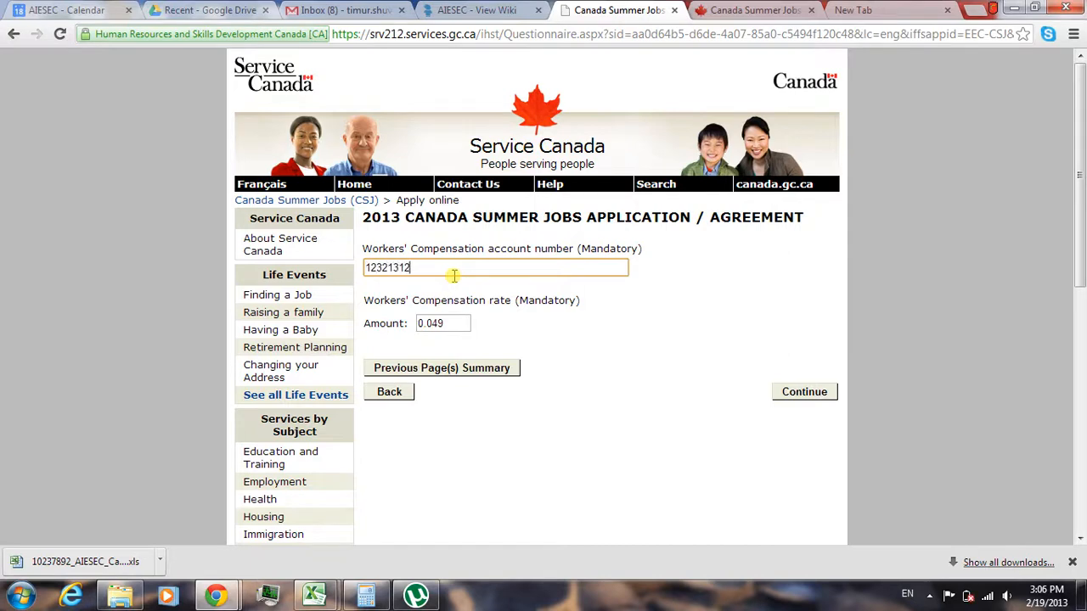
click(819, 392)
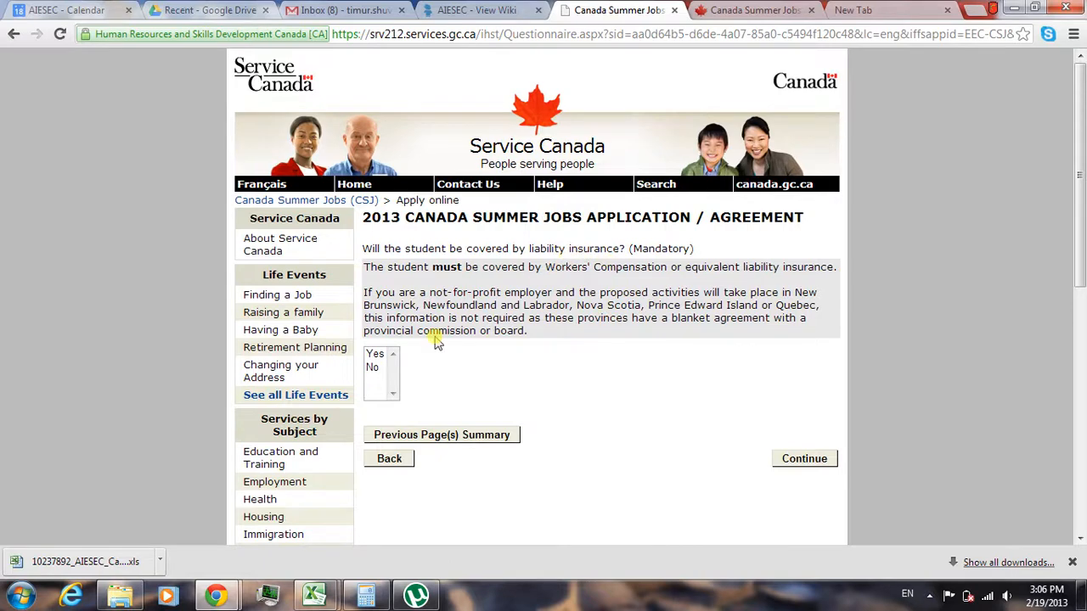
click(375, 355)
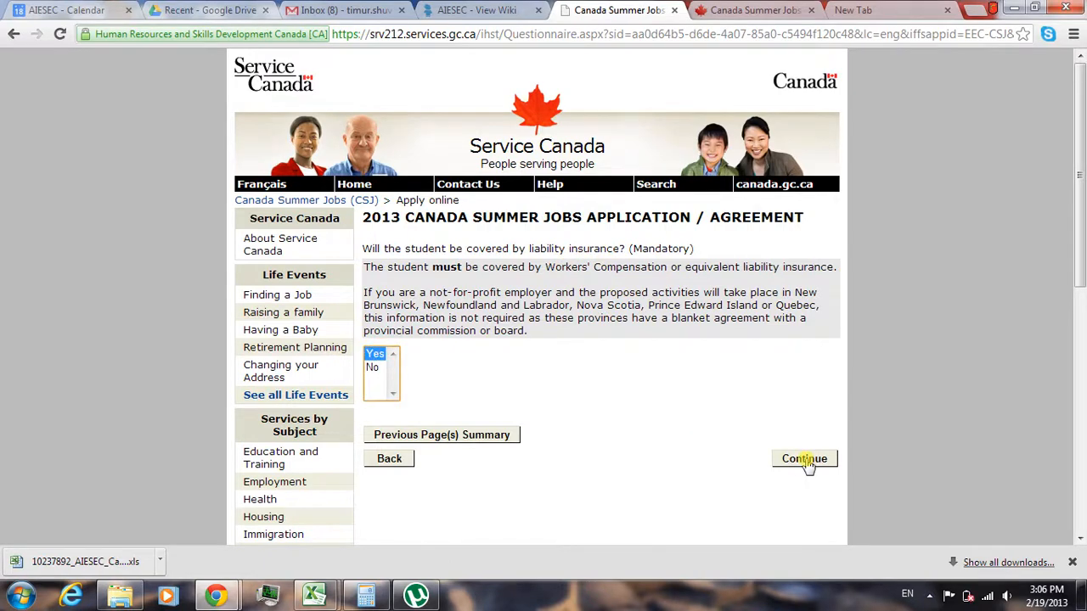
click(772, 302)
drag(820, 307, 796, 297)
click(642, 365)
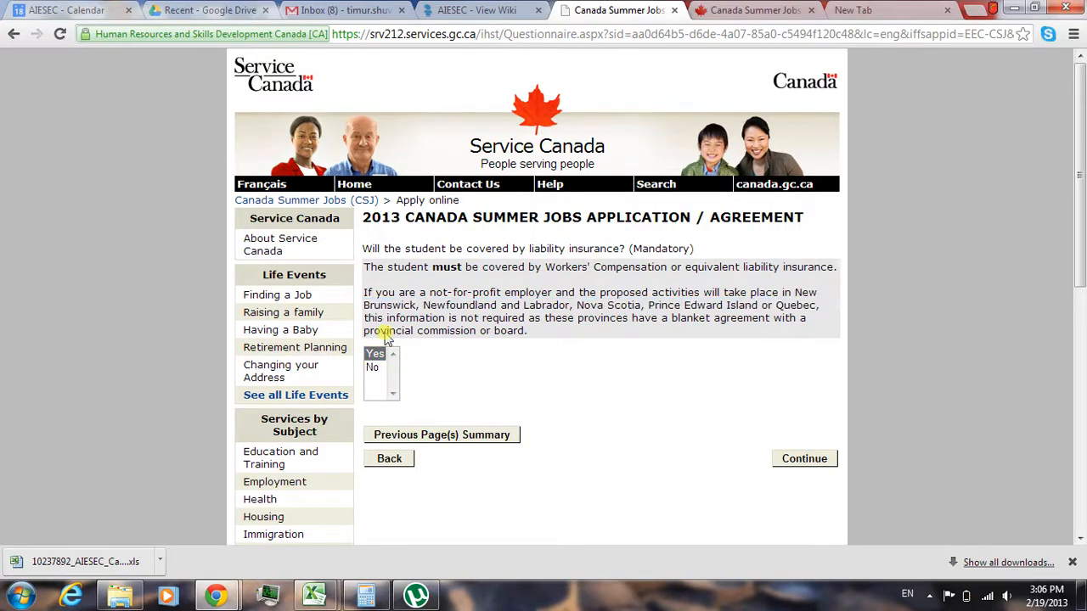
click(815, 465)
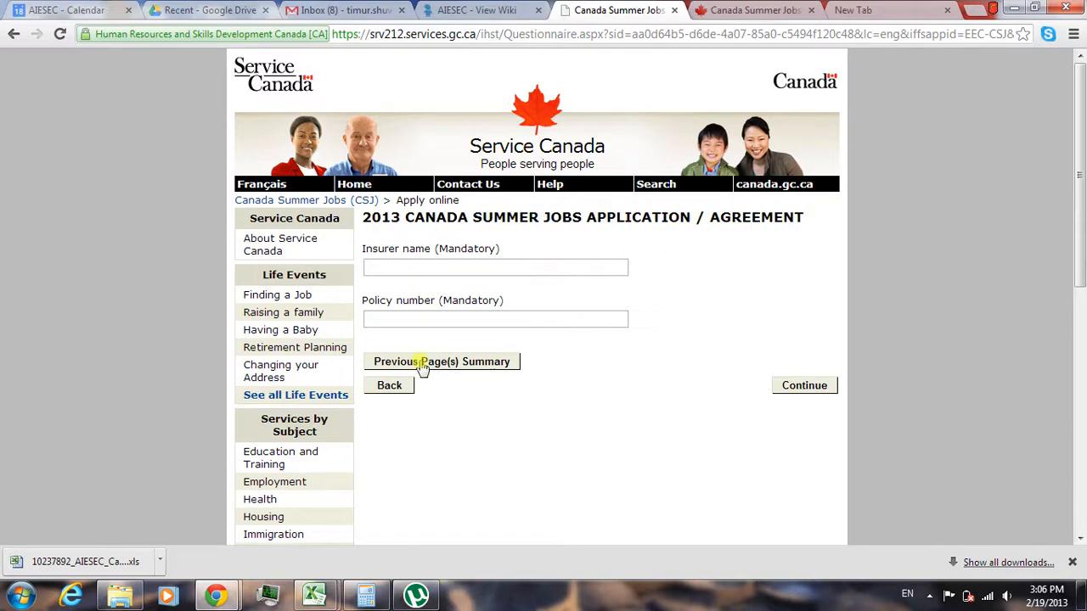
click(389, 384)
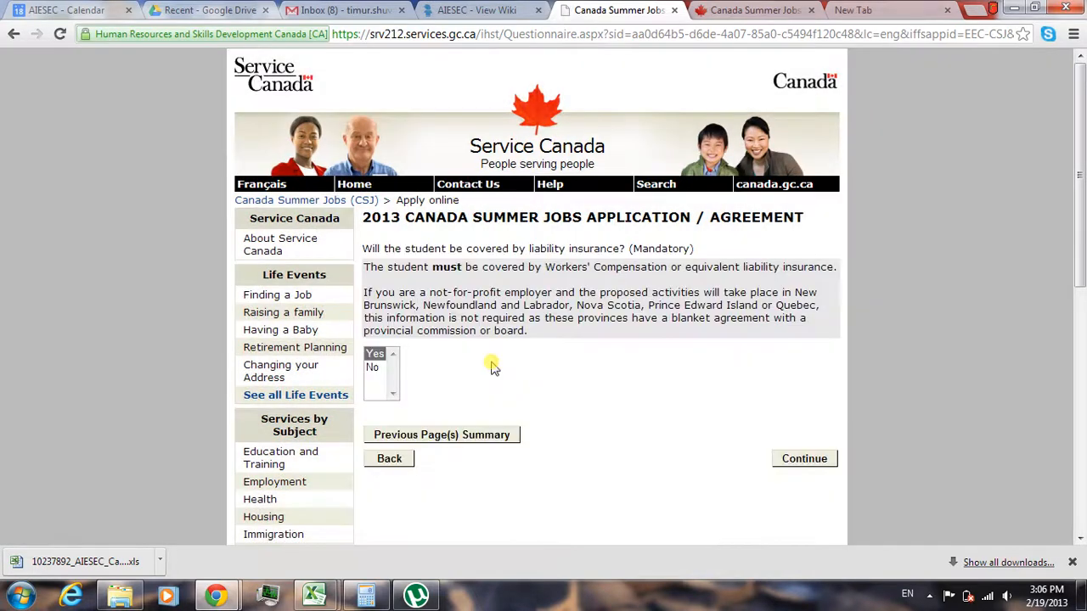
- Answer No to liability insurance coverage and No to requiring an advance to hire the student, continuing past both pages
click(374, 367)
click(803, 460)
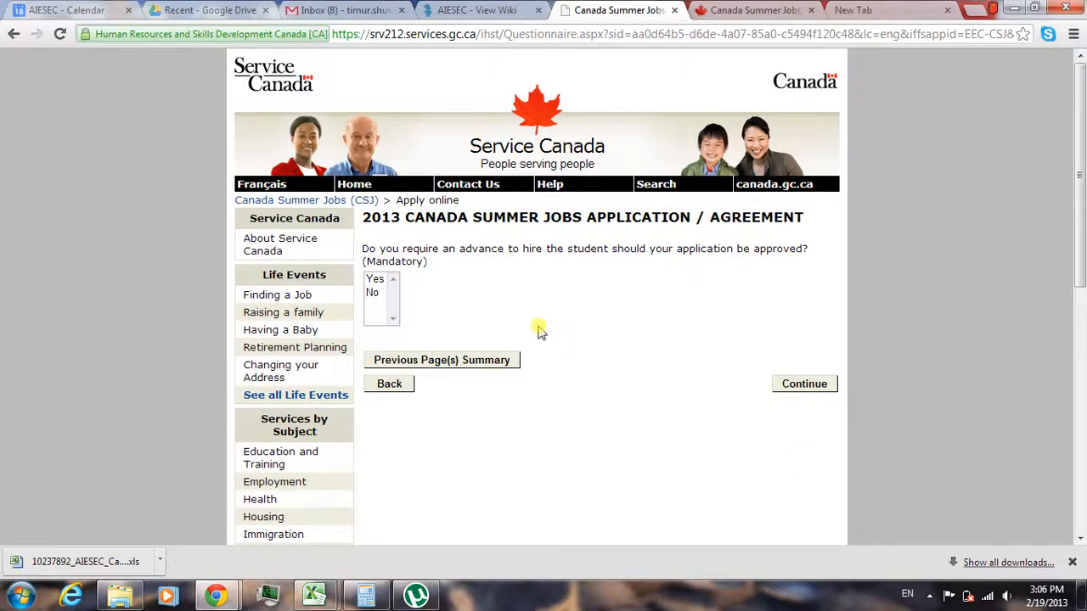
click(373, 292)
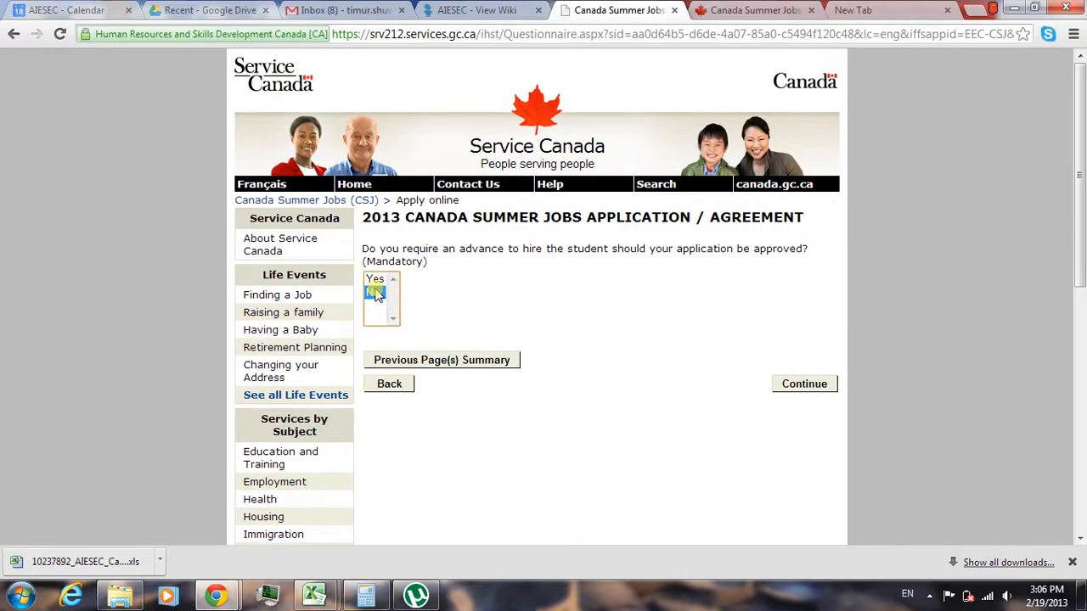
click(803, 383)
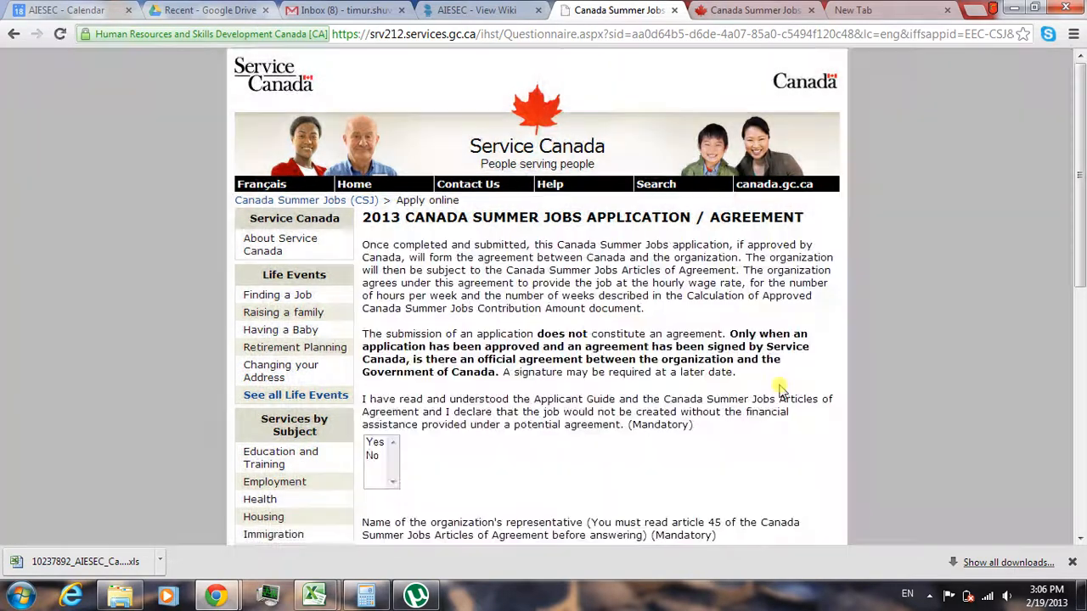
- Answer Yes to the Applicant Guide and Articles of Agreement declaration and enter the organization representative's full name
drag(1083, 212, 1083, 311)
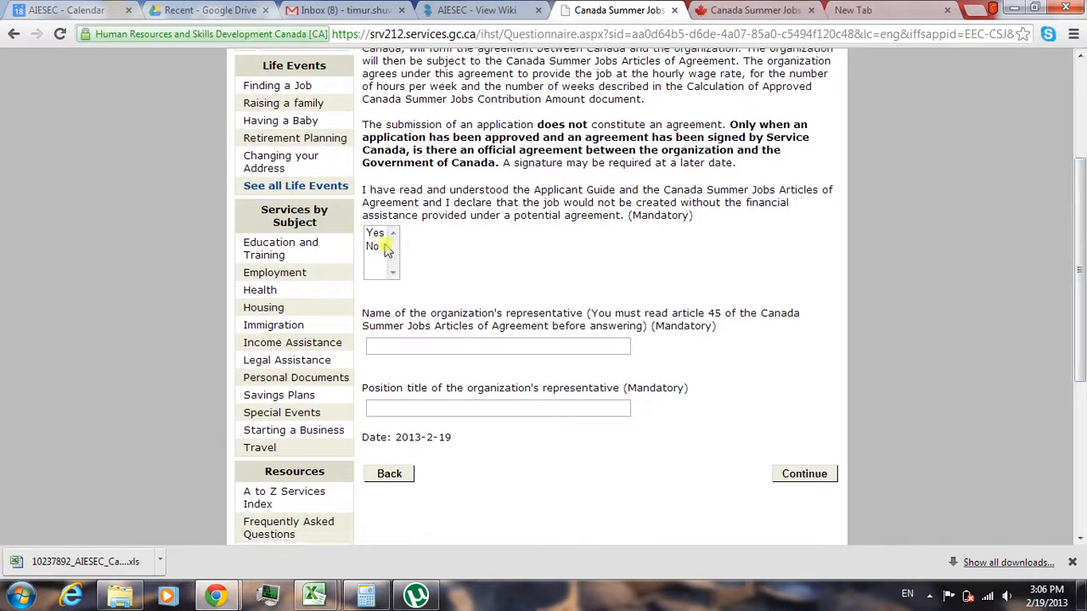
click(373, 246)
click(375, 232)
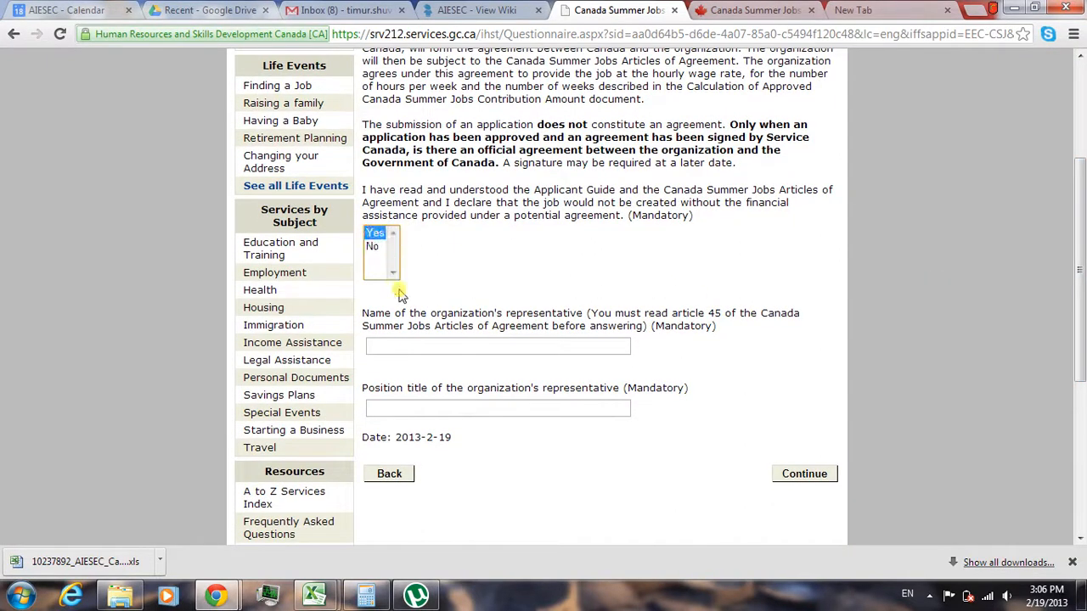
click(451, 353)
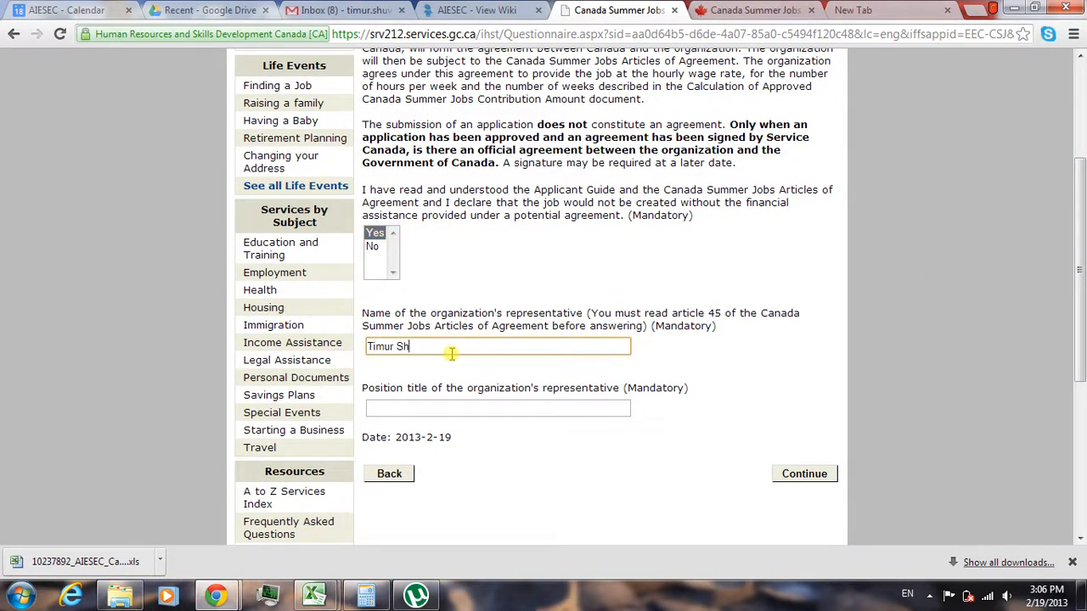
- Enter Vice President, Finance as the representative's position title and continue to the application summary
click(399, 403)
text(Vice)
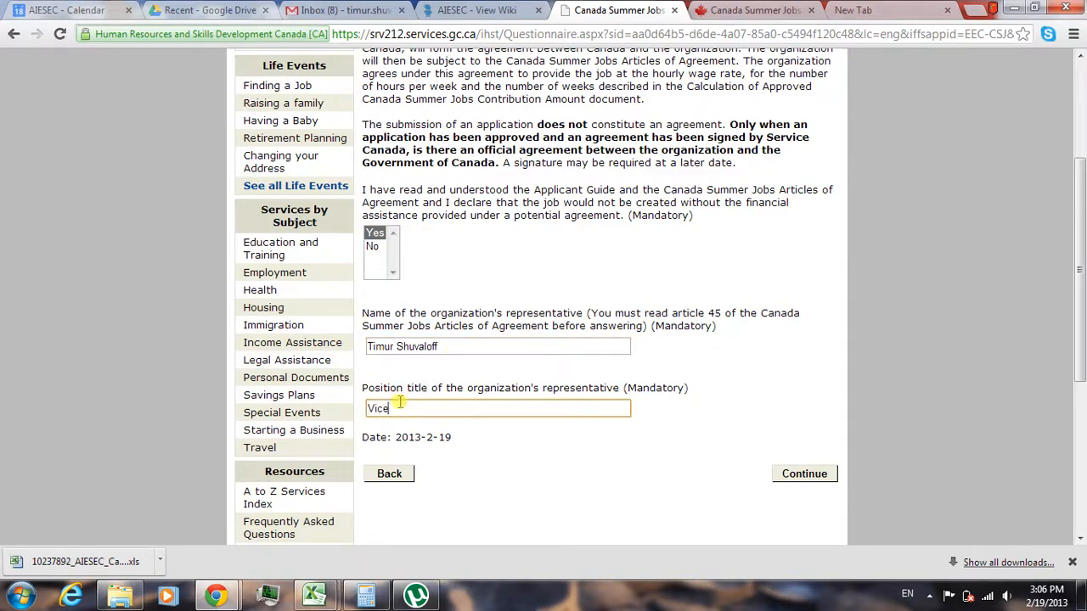
text( President, Finance)
click(813, 476)
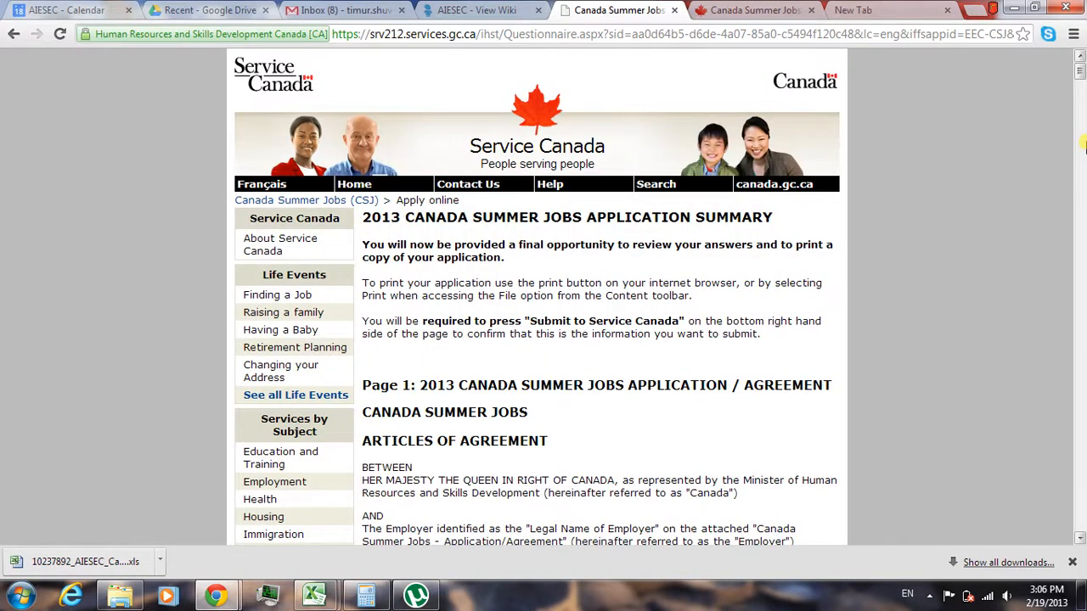
- Review the application summary, checking the recorded answers through to the submission options and the Articles of Agreement text
click(1083, 146)
drag(1083, 160, 1080, 463)
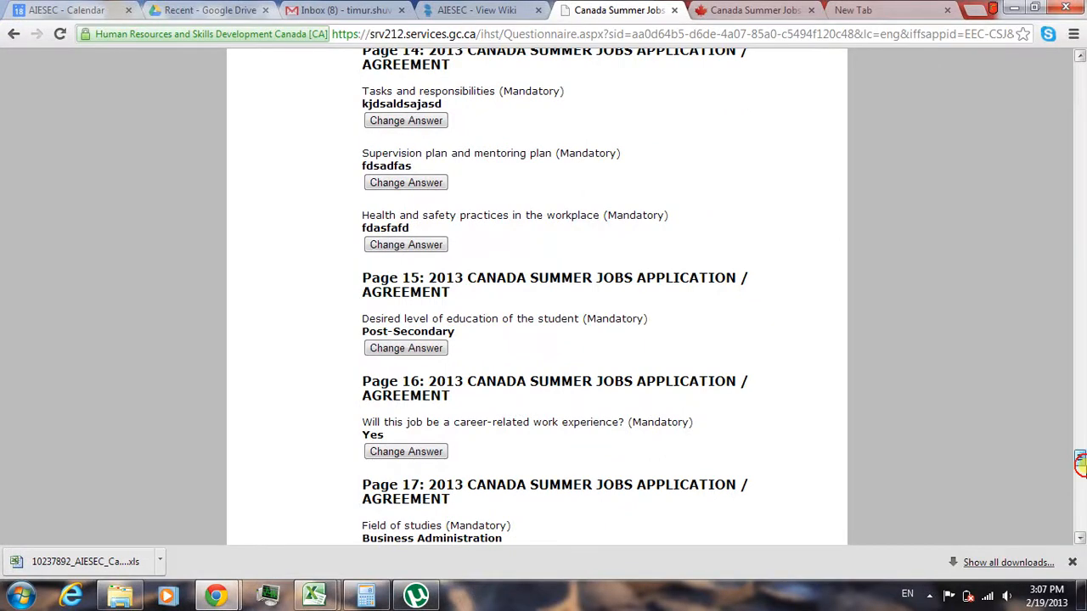
drag(1080, 463, 1080, 530)
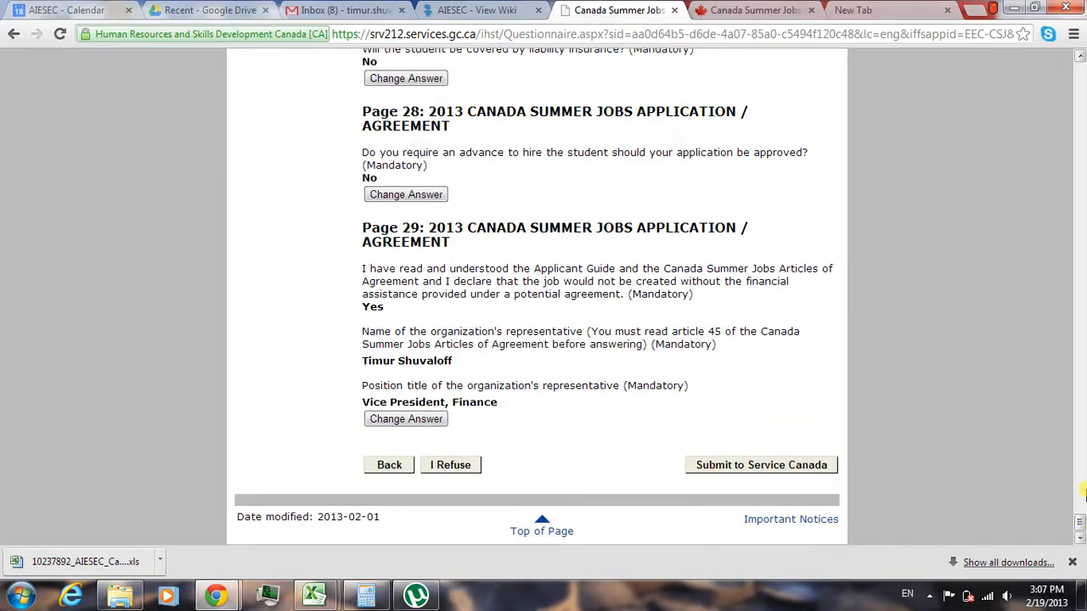
drag(1080, 520, 1081, 275)
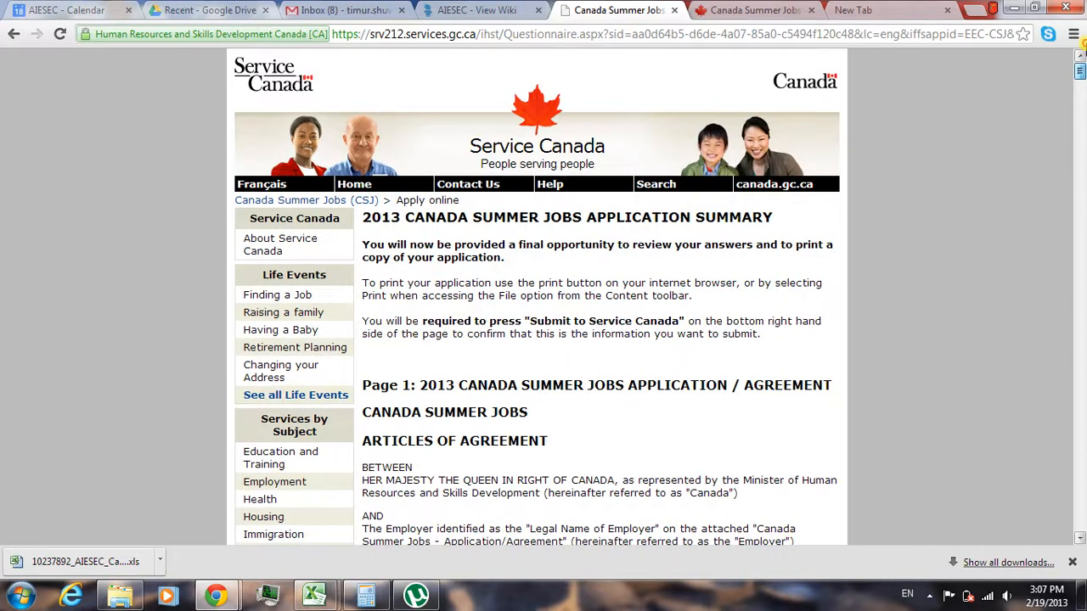
drag(1079, 71, 1080, 188)
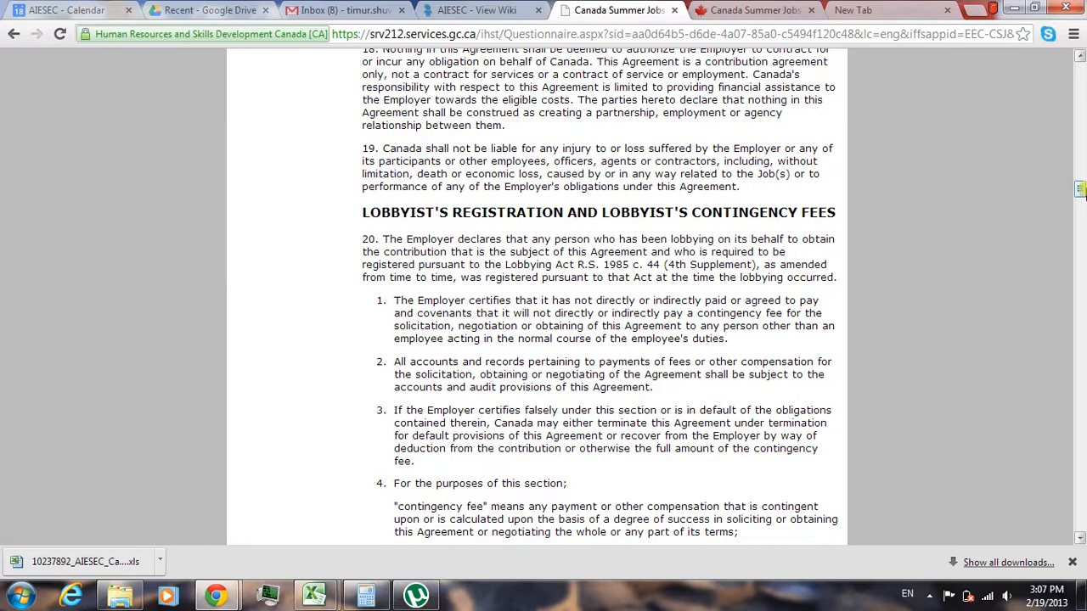
drag(1079, 189, 1079, 193)
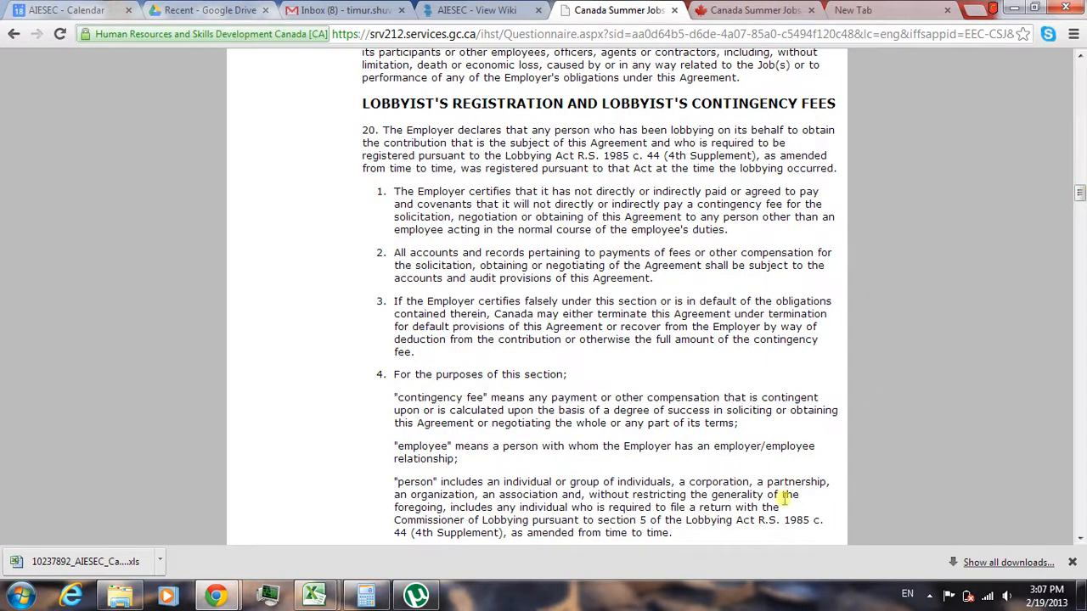